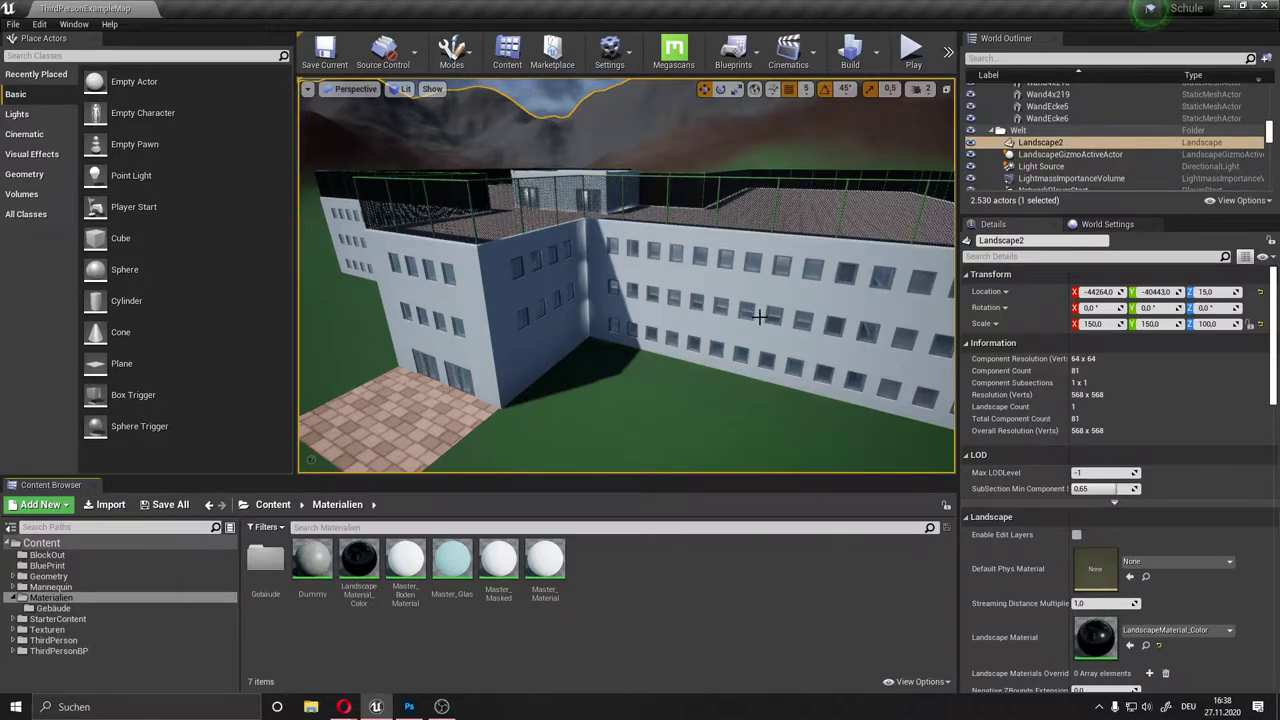
# Step: Create a new material named Glas in the Materialien folder and open it for editing
pyautogui.scroll(-3, 757, 322)
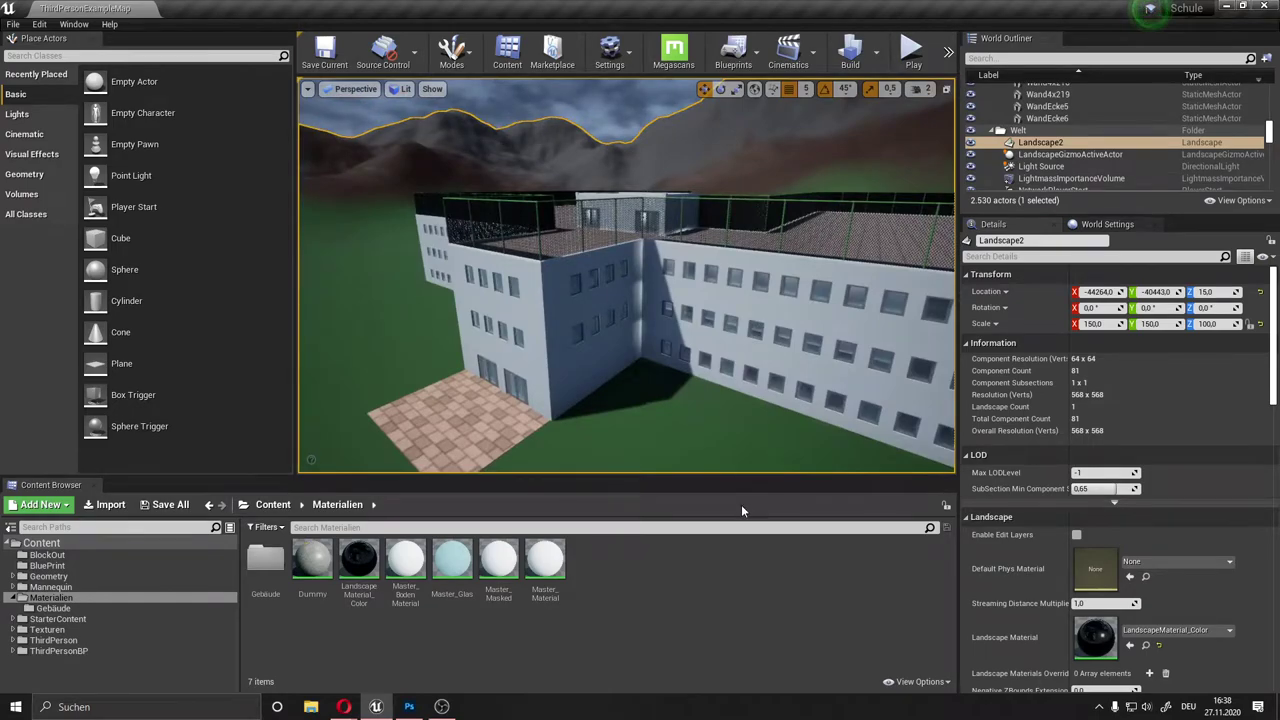
pyautogui.rightClick(651, 579)
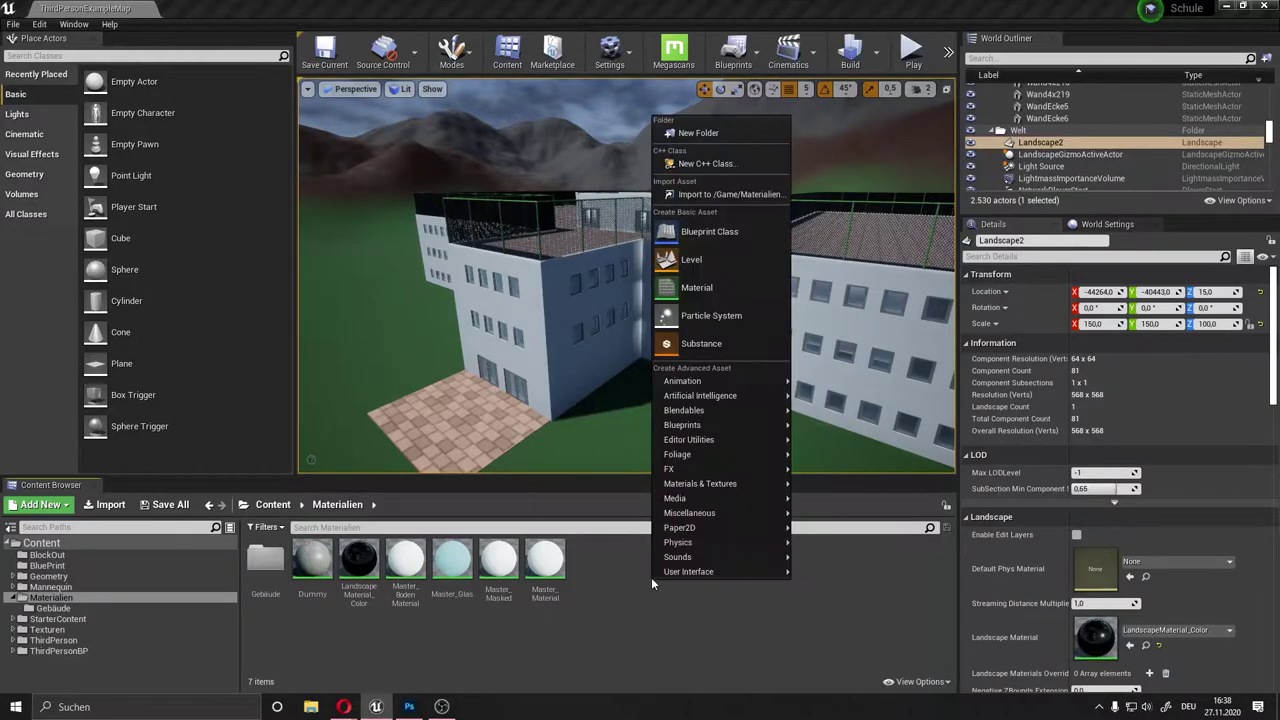
pyautogui.click(697, 287)
pyautogui.write('Glas')
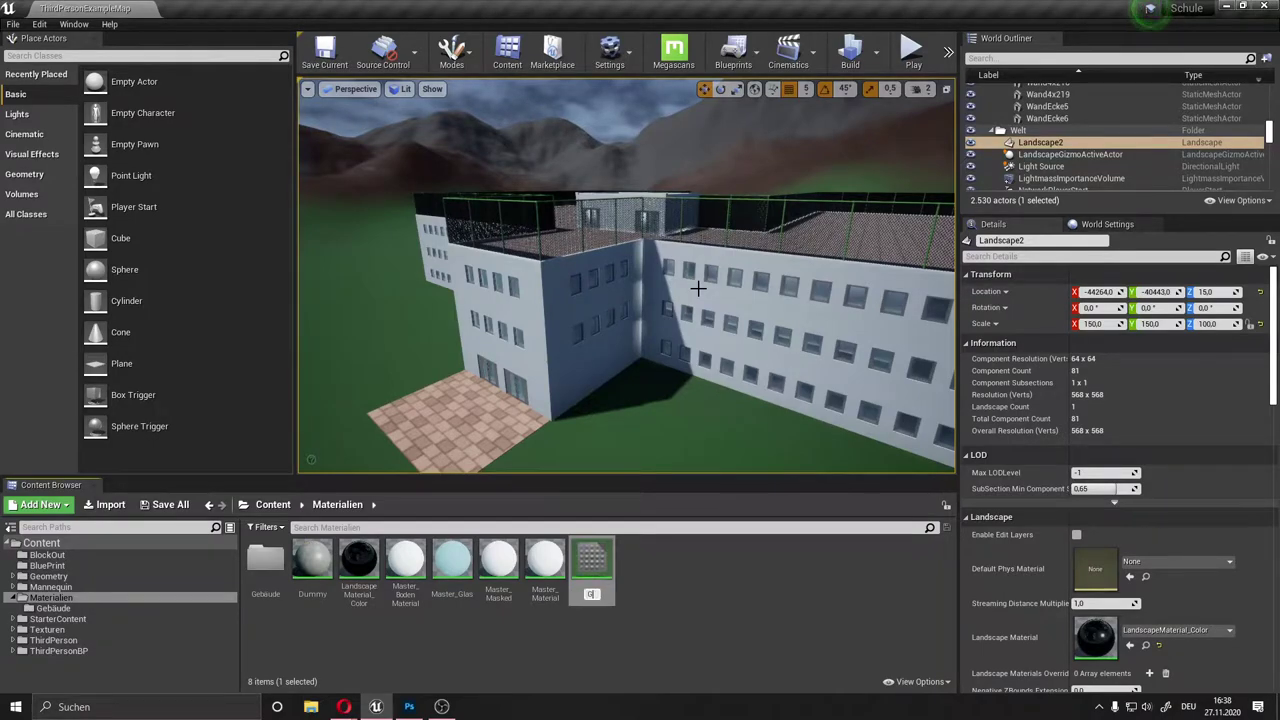
pyautogui.press('Return')
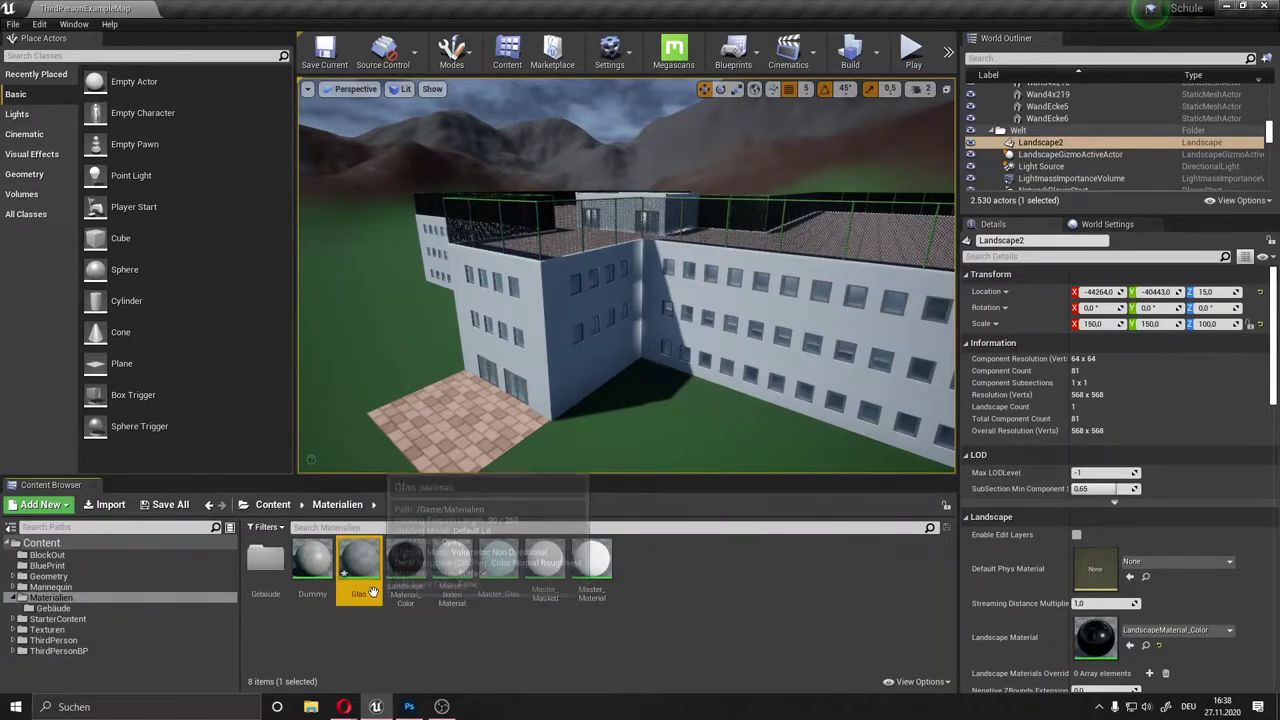
pyautogui.doubleClick(384, 570)
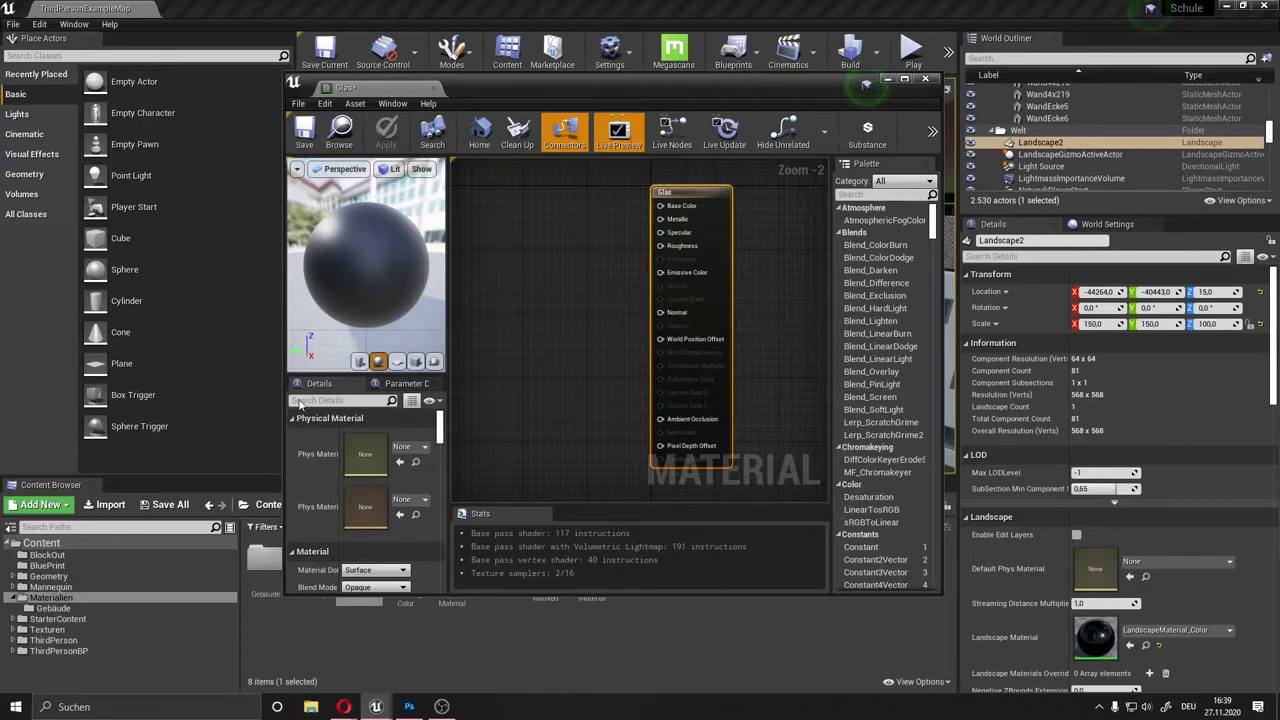
# Step: Set the Glas material's Blend Mode to Translucent
pyautogui.scroll(-2, 376, 476)
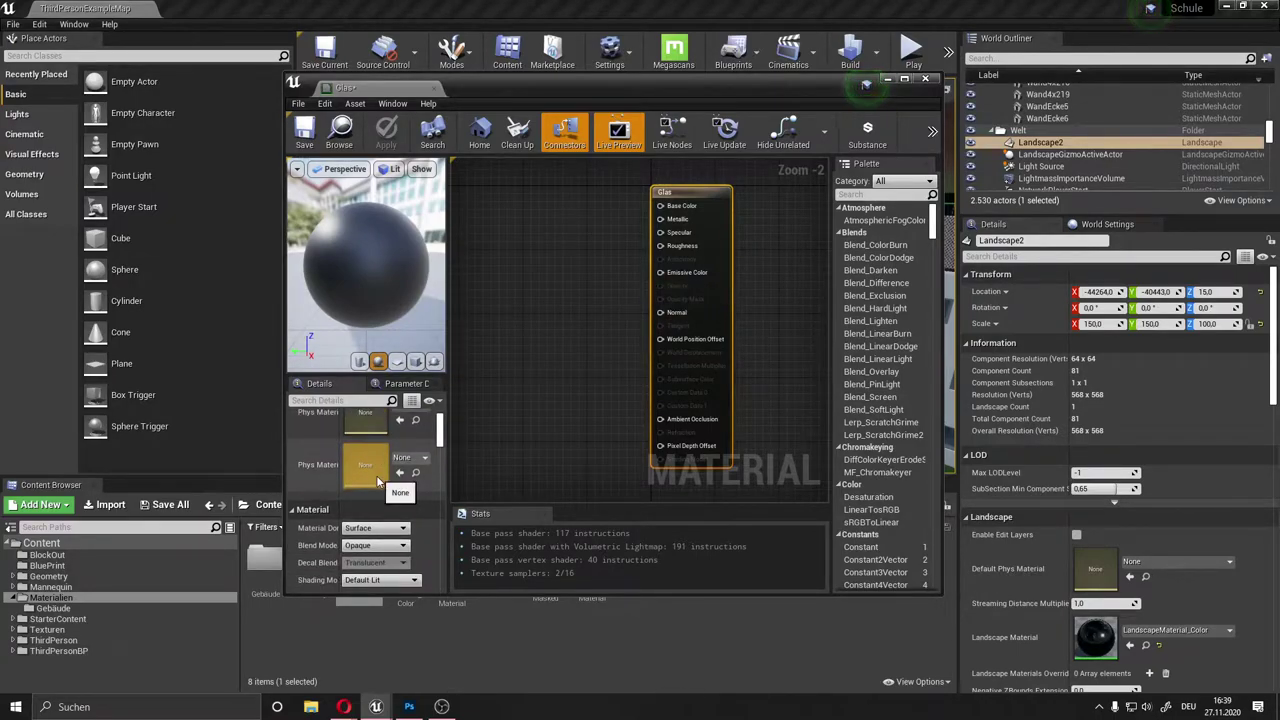
pyautogui.scroll(-1, 376, 475)
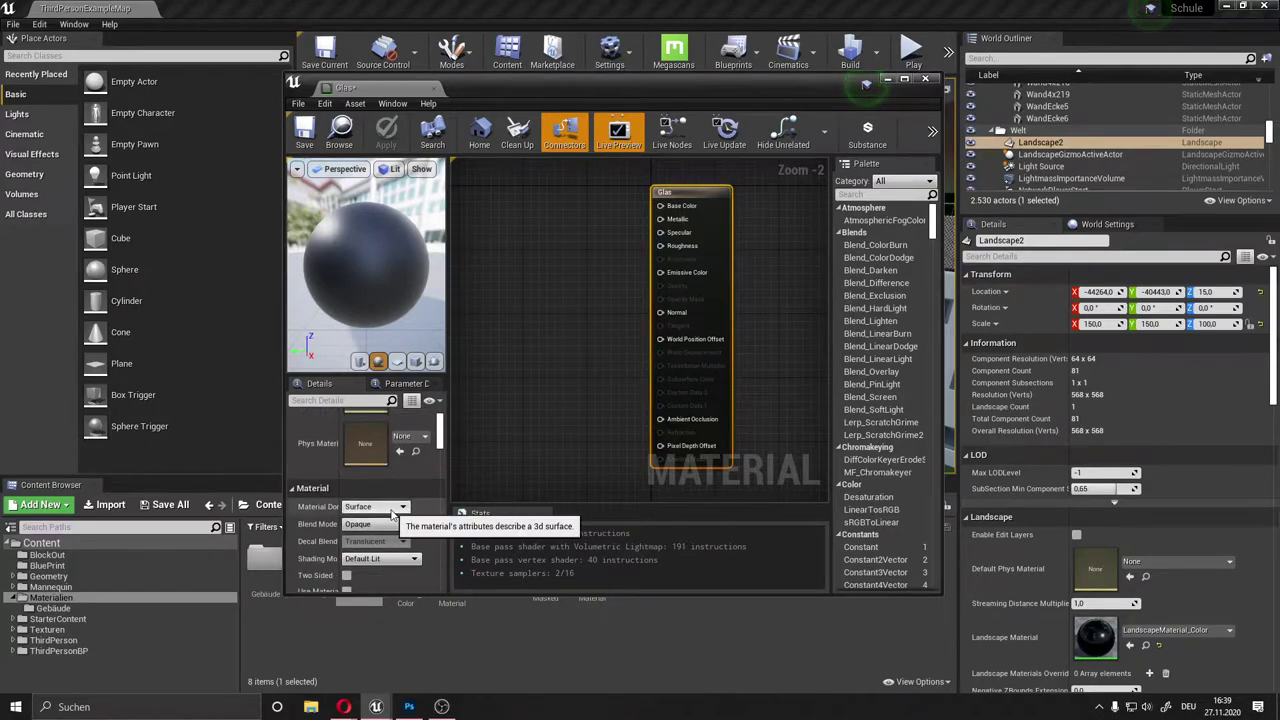
pyautogui.click(394, 525)
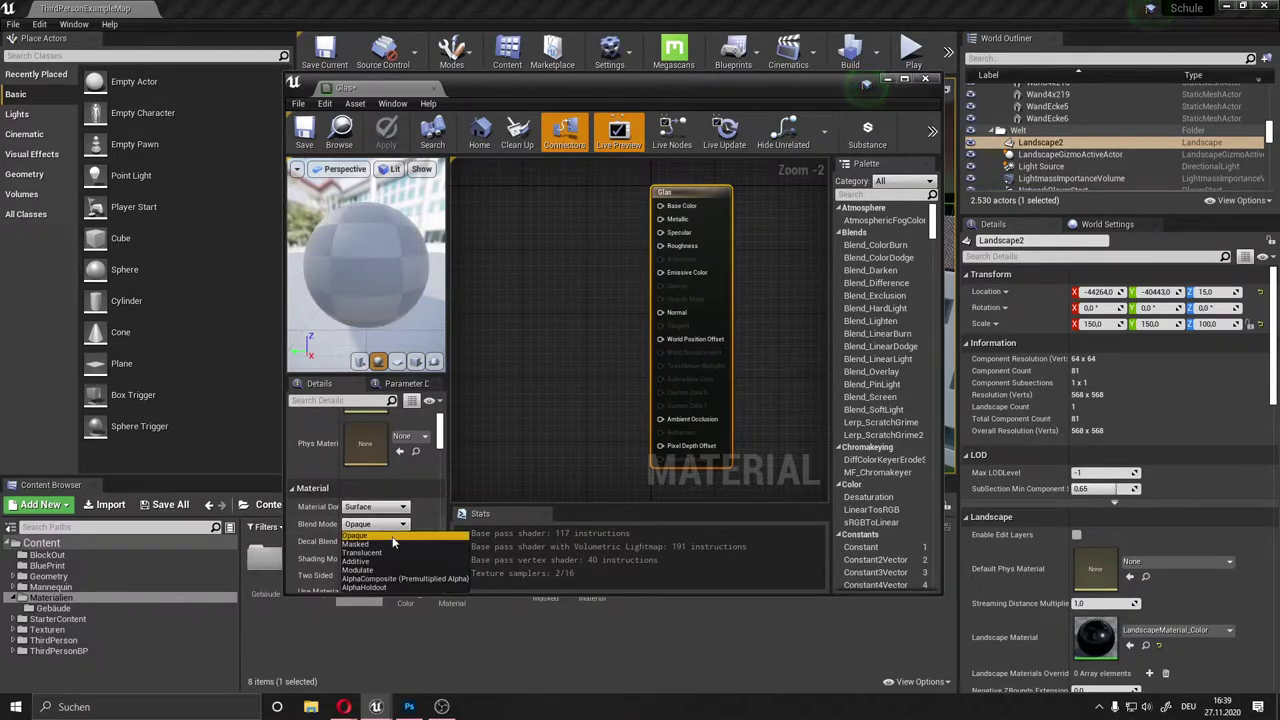
pyautogui.click(392, 551)
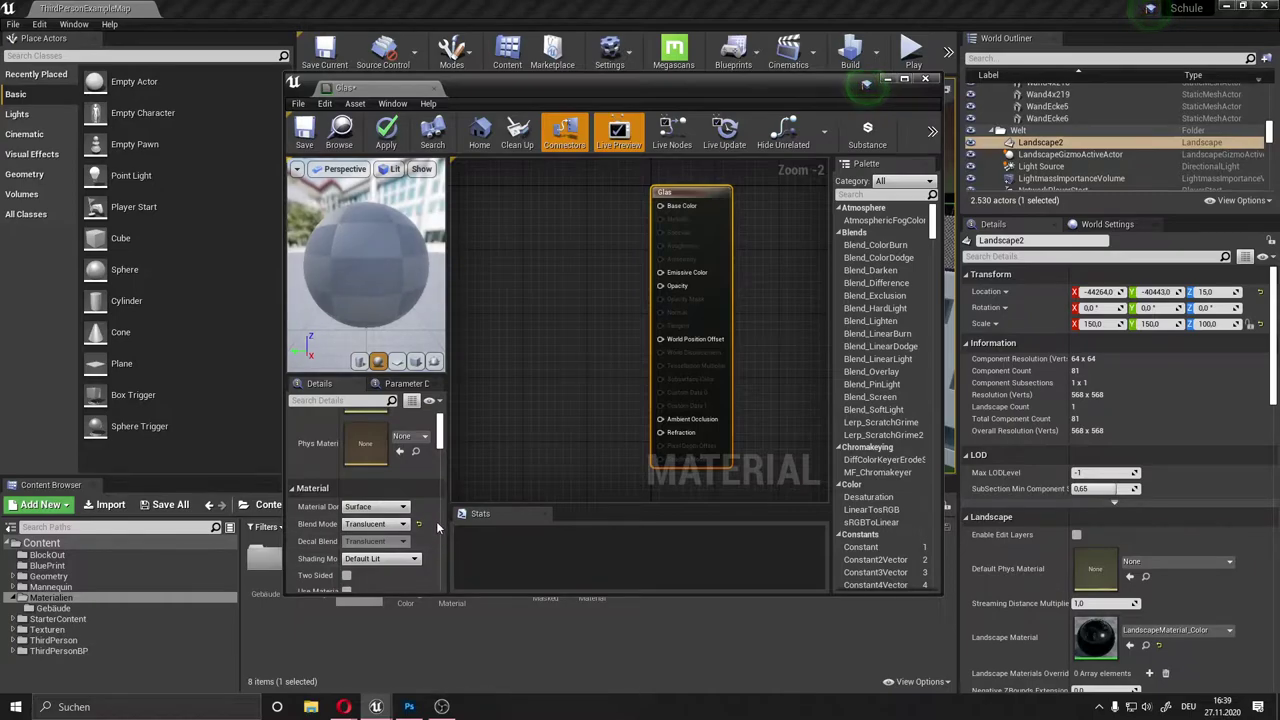
# Step: Set the Translucency Lighting Mode to Surface TranslucencyVolume
pyautogui.scroll(-6, 436, 440)
pyautogui.scroll(-2, 400, 454)
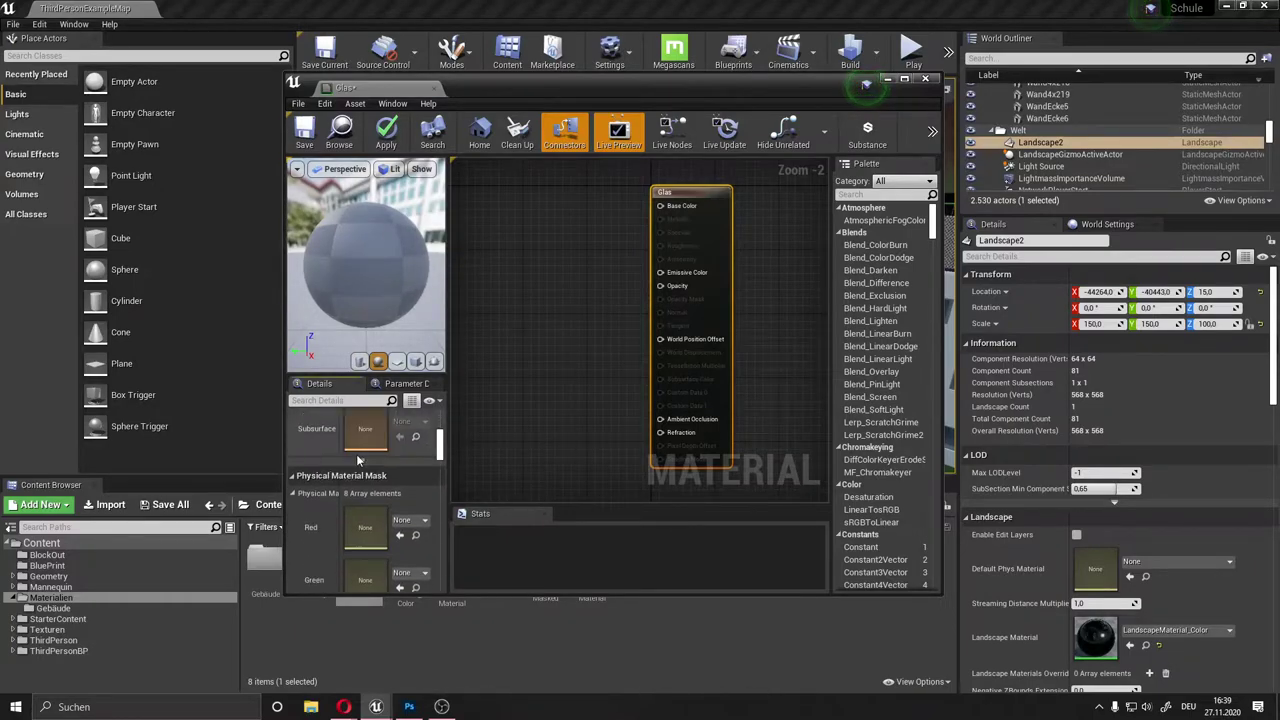
pyautogui.scroll(-2, 356, 454)
pyautogui.scroll(-2, 356, 454)
pyautogui.scroll(-2, 356, 454)
pyautogui.scroll(-2, 356, 454)
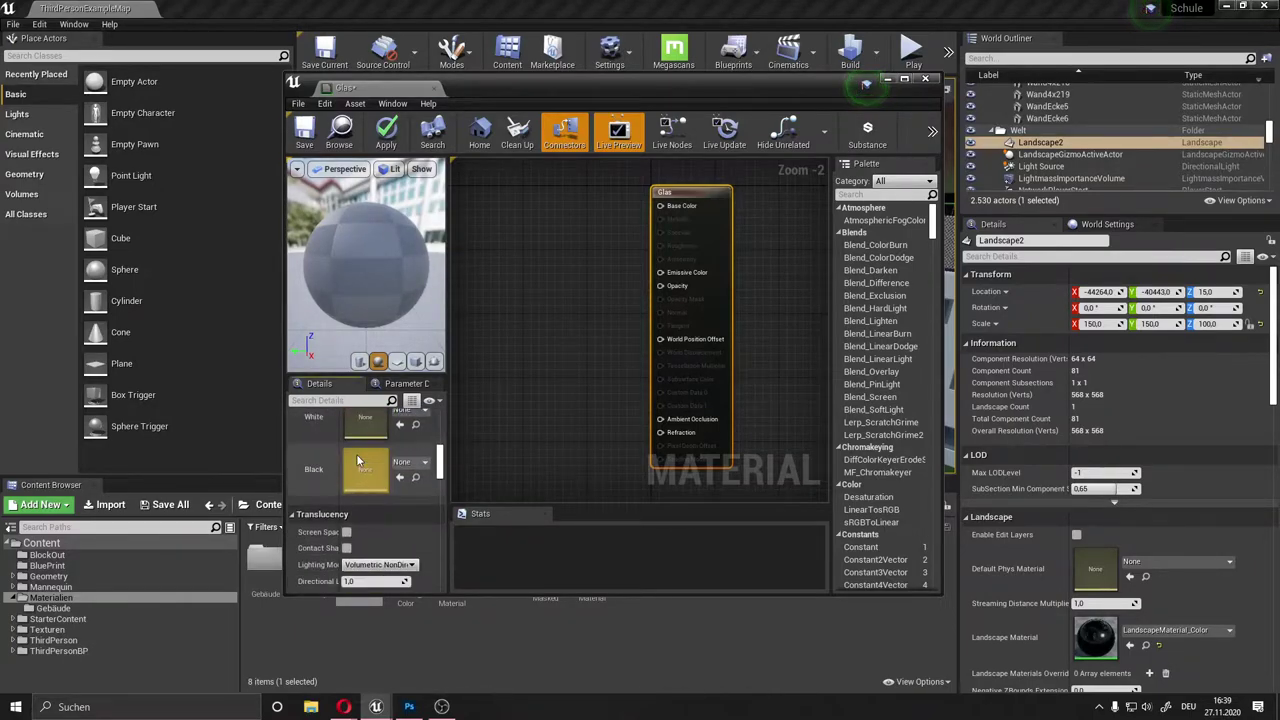
pyautogui.scroll(-1, 356, 454)
pyautogui.scroll(-2, 356, 454)
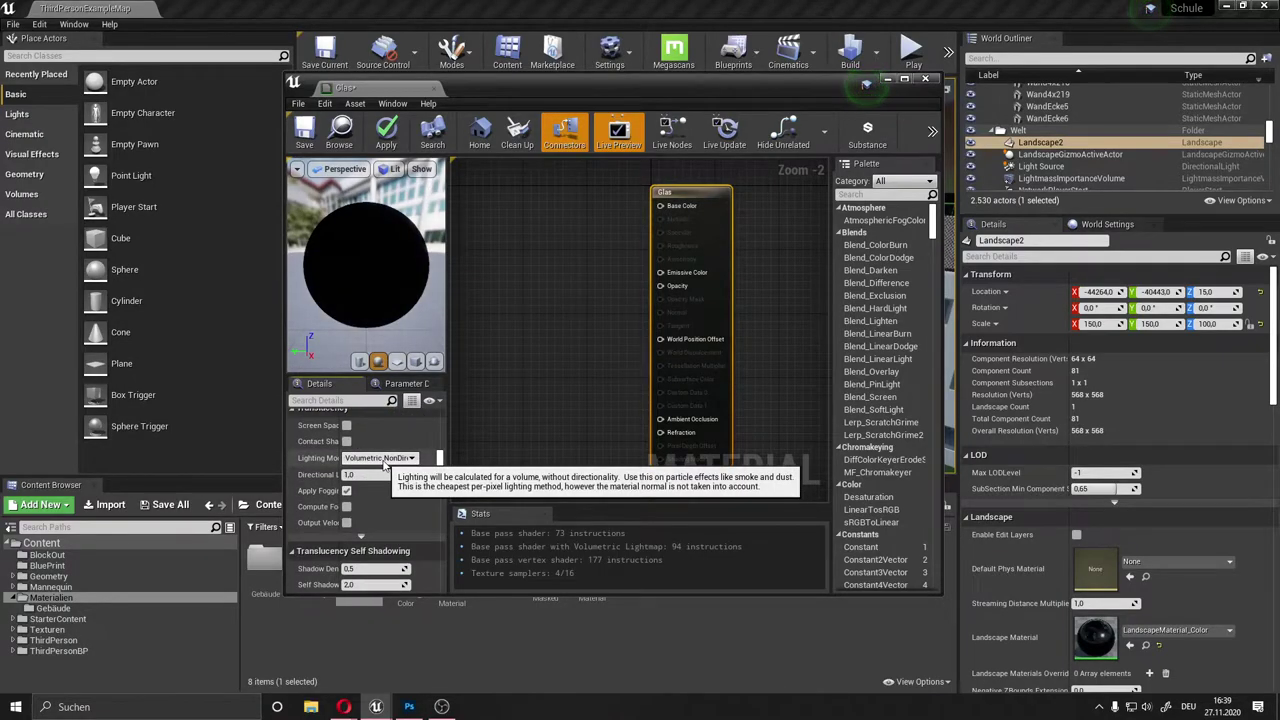
pyautogui.click(381, 458)
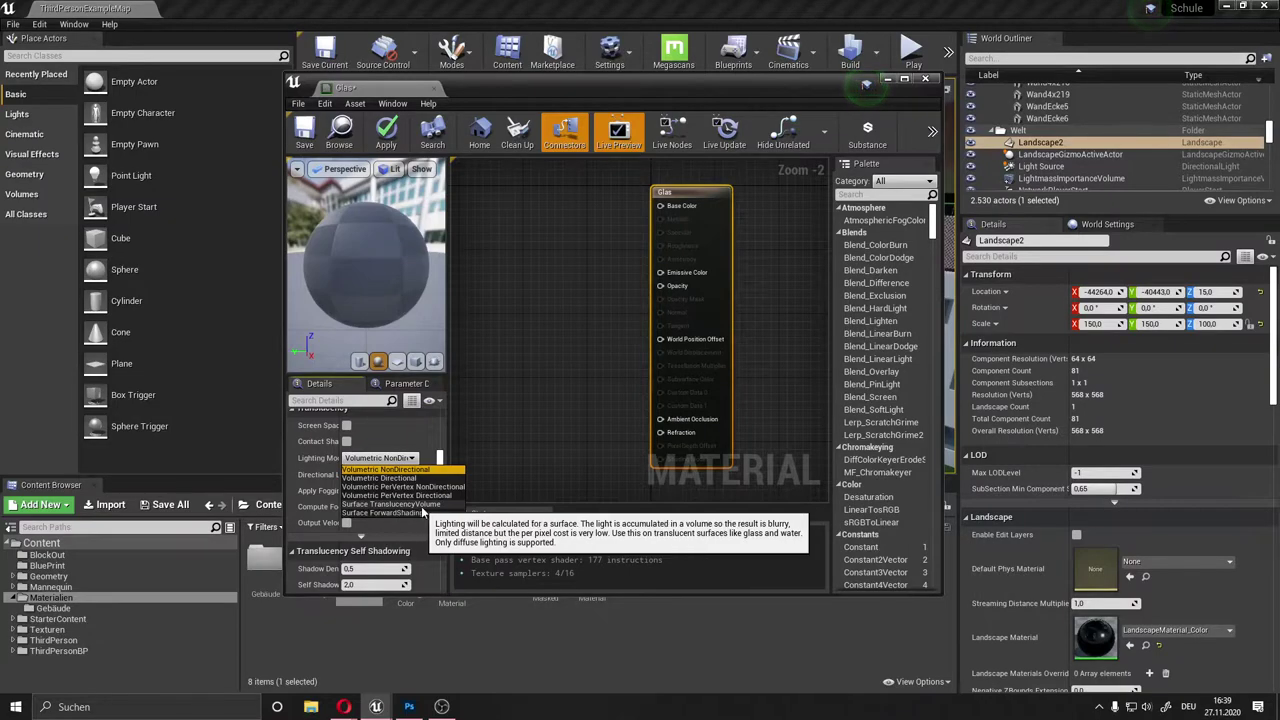
pyautogui.click(362, 505)
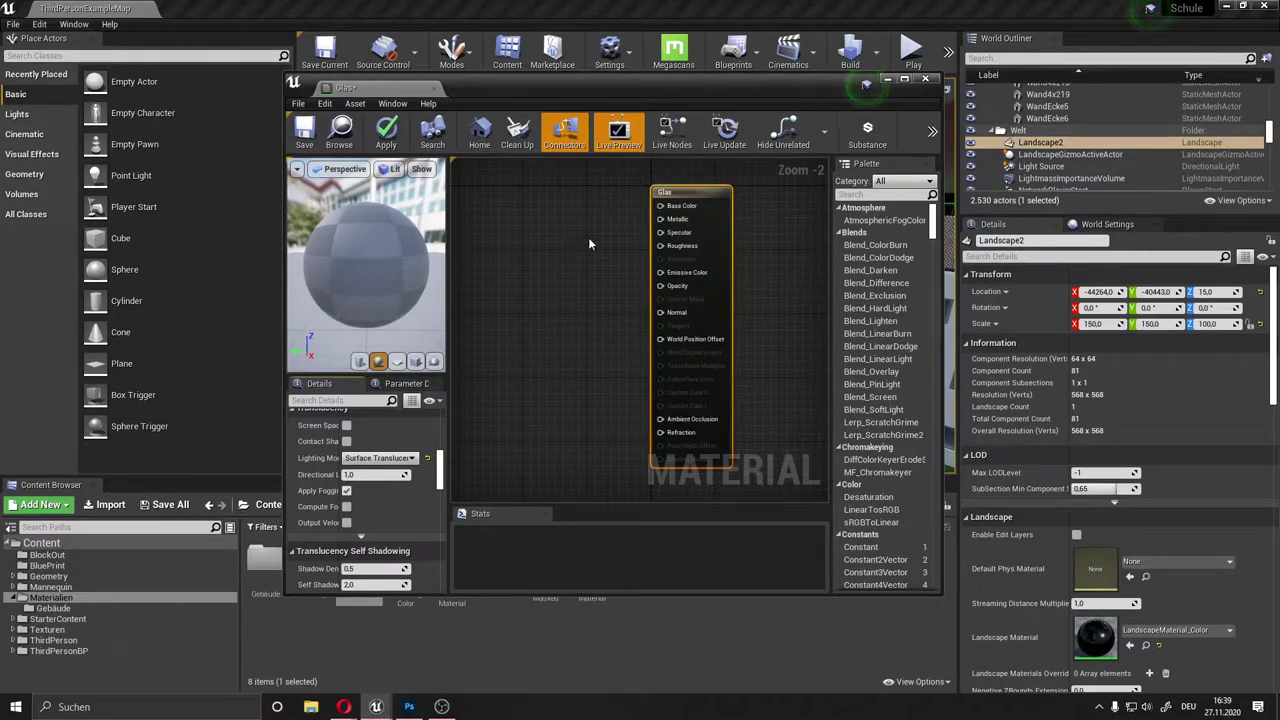
# Step: Save the translucent Glas material
pyautogui.scroll(-2, 588, 243)
pyautogui.scroll(1, 634, 271)
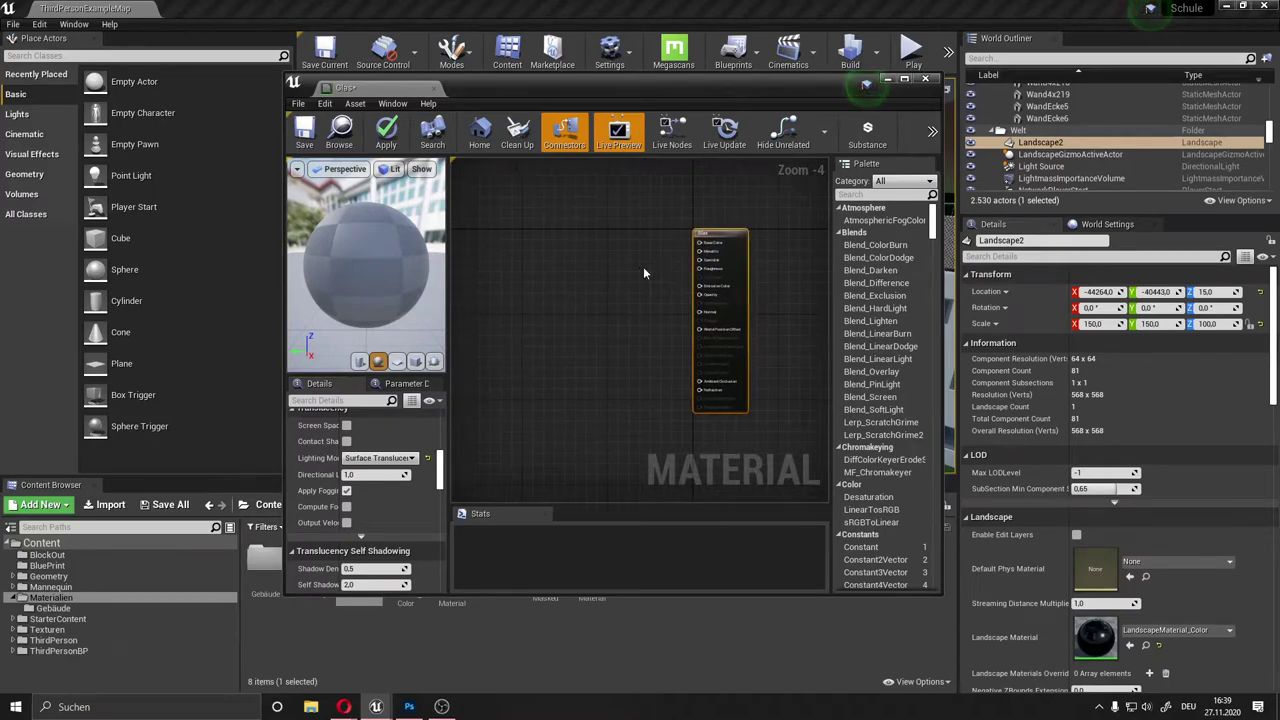
pyautogui.scroll(1, 643, 266)
pyautogui.scroll(-1, 643, 266)
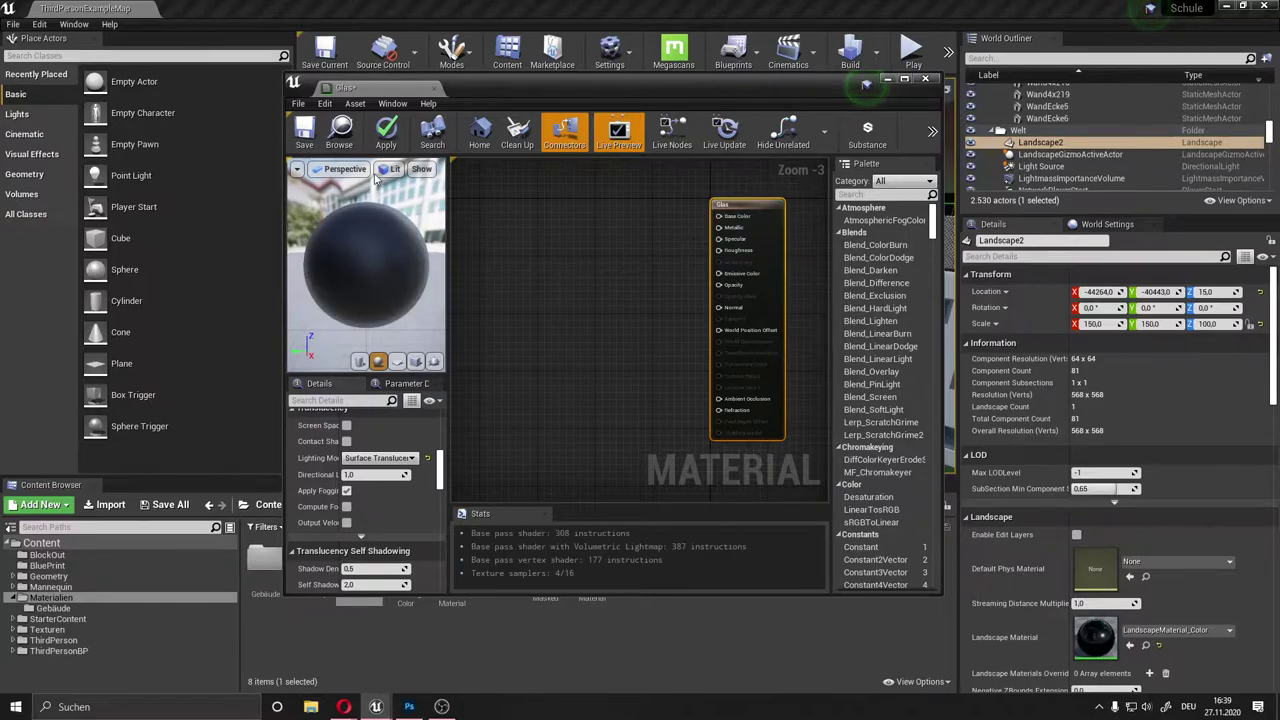
pyautogui.click(304, 130)
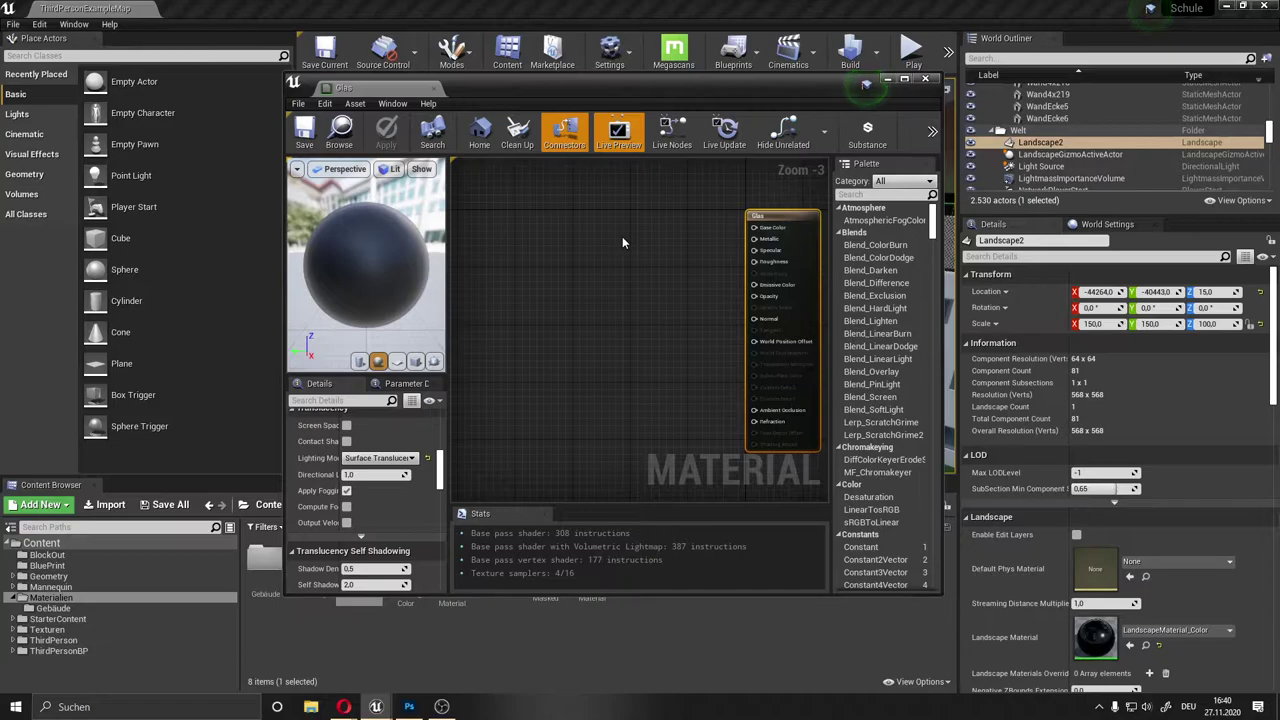
pyautogui.moveTo(697, 232); pyautogui.dragTo(692, 250, button='right')
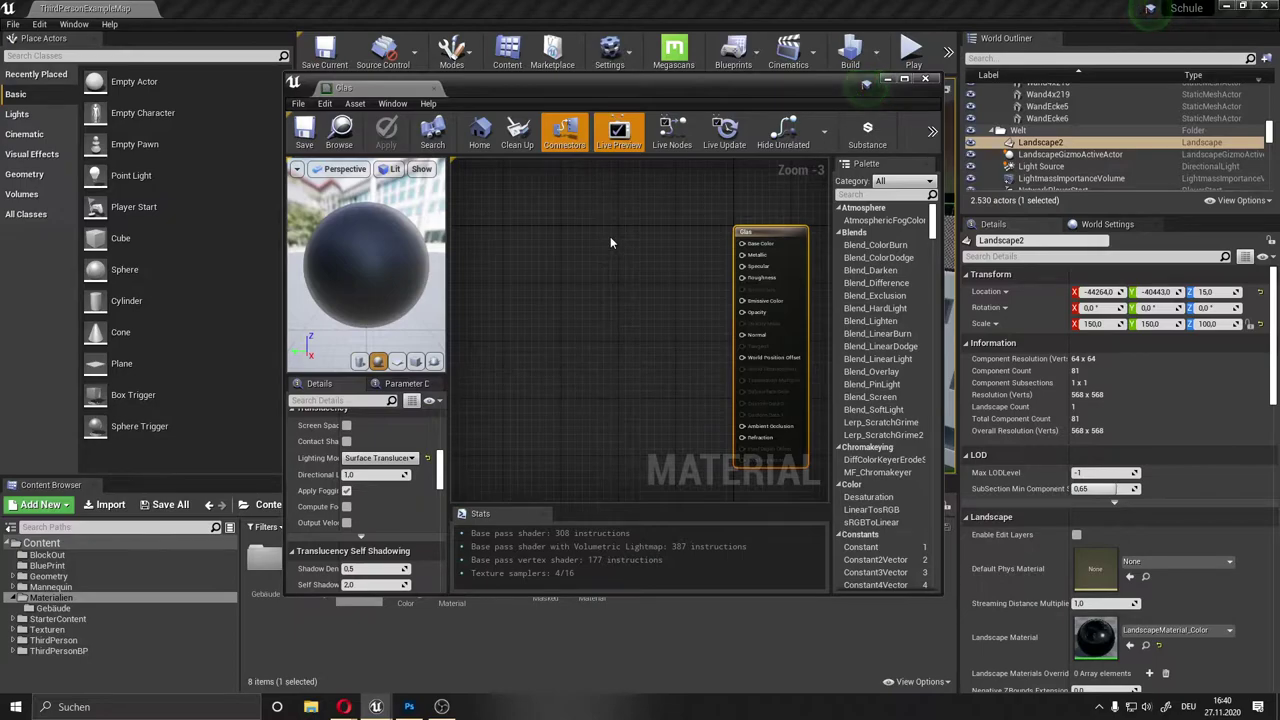
pyautogui.scroll(1, 646, 263)
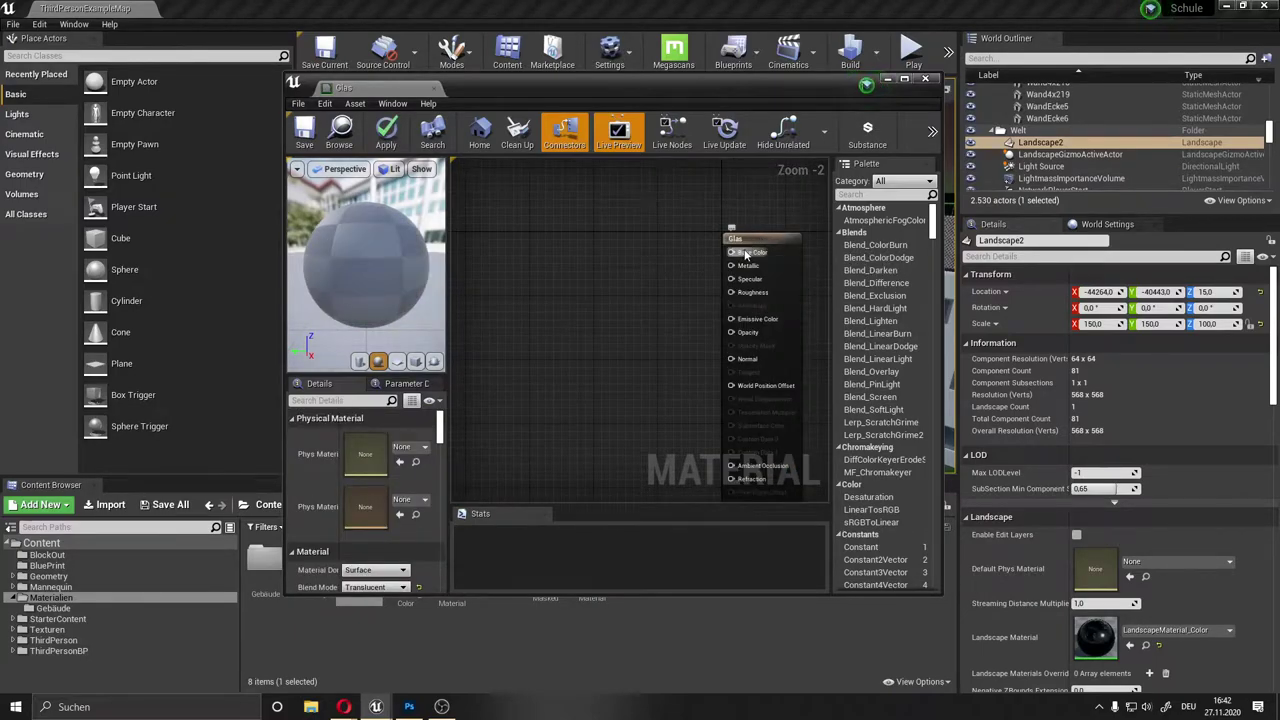
# Step: Add a black 0,0,0 Constant3Vector wired into Base Color and position it
pyautogui.click(546, 229)
pyautogui.moveTo(592, 239); pyautogui.dragTo(731, 252)
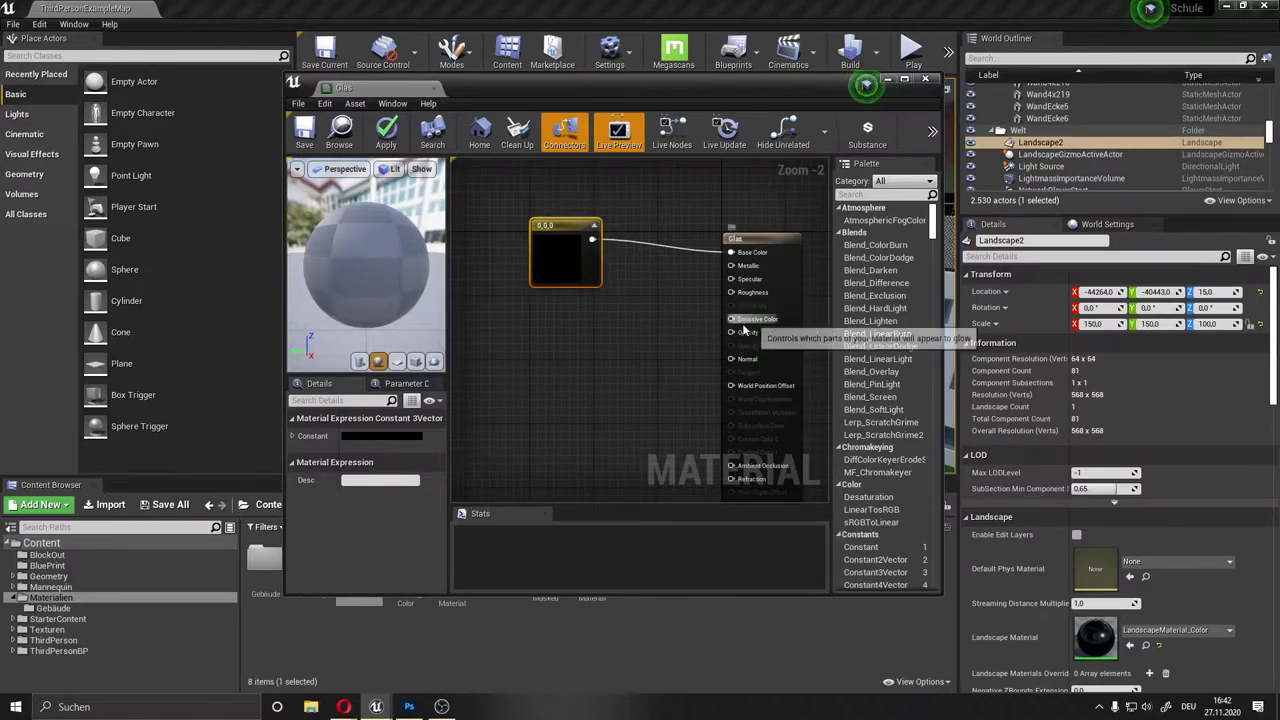
pyautogui.moveTo(539, 247); pyautogui.dragTo(547, 213)
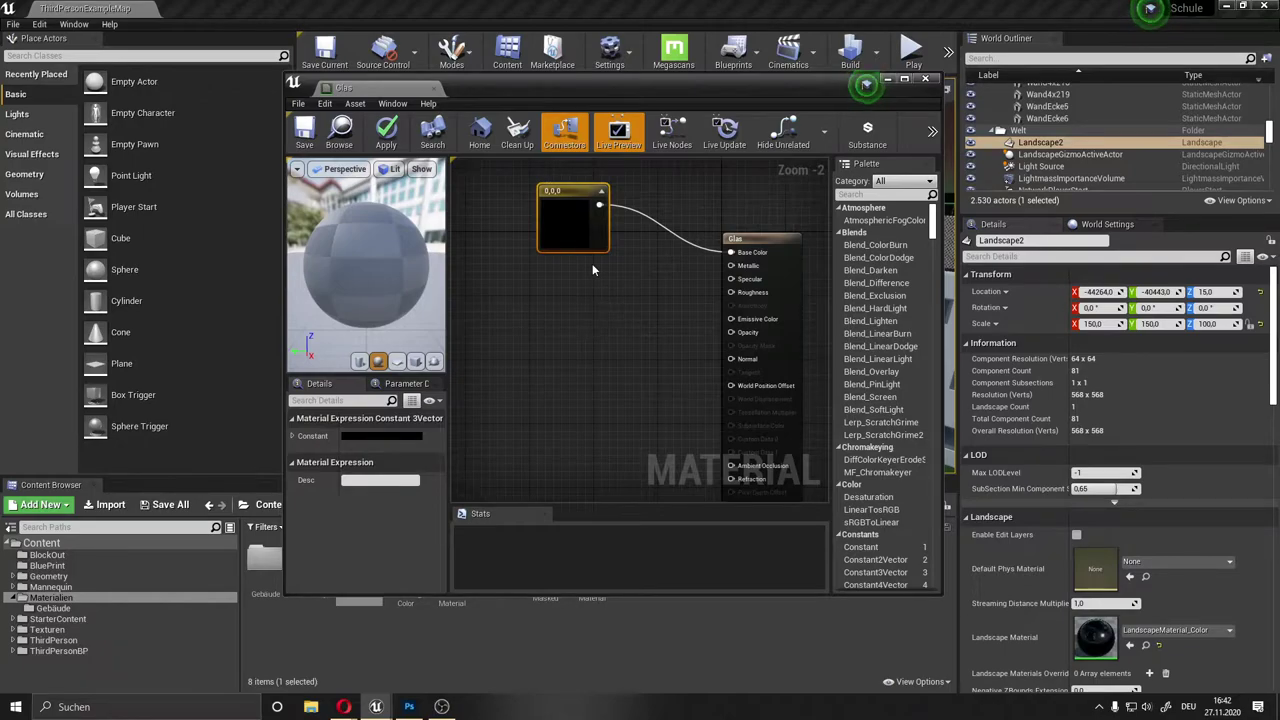
pyautogui.moveTo(573, 235); pyautogui.dragTo(566, 228)
pyautogui.click(603, 302)
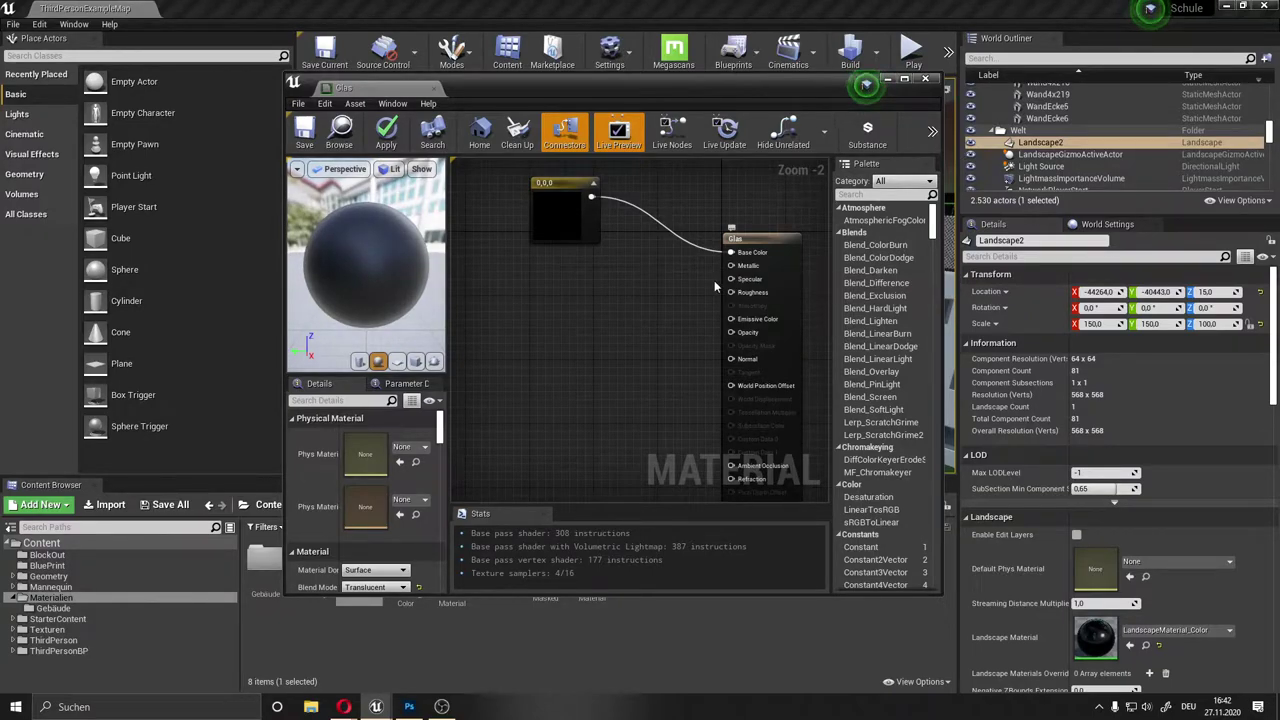
# Step: Add a scalar constant with value 1 and connect it to Roughness
pyautogui.click(556, 300)
pyautogui.moveTo(575, 308); pyautogui.dragTo(758, 299)
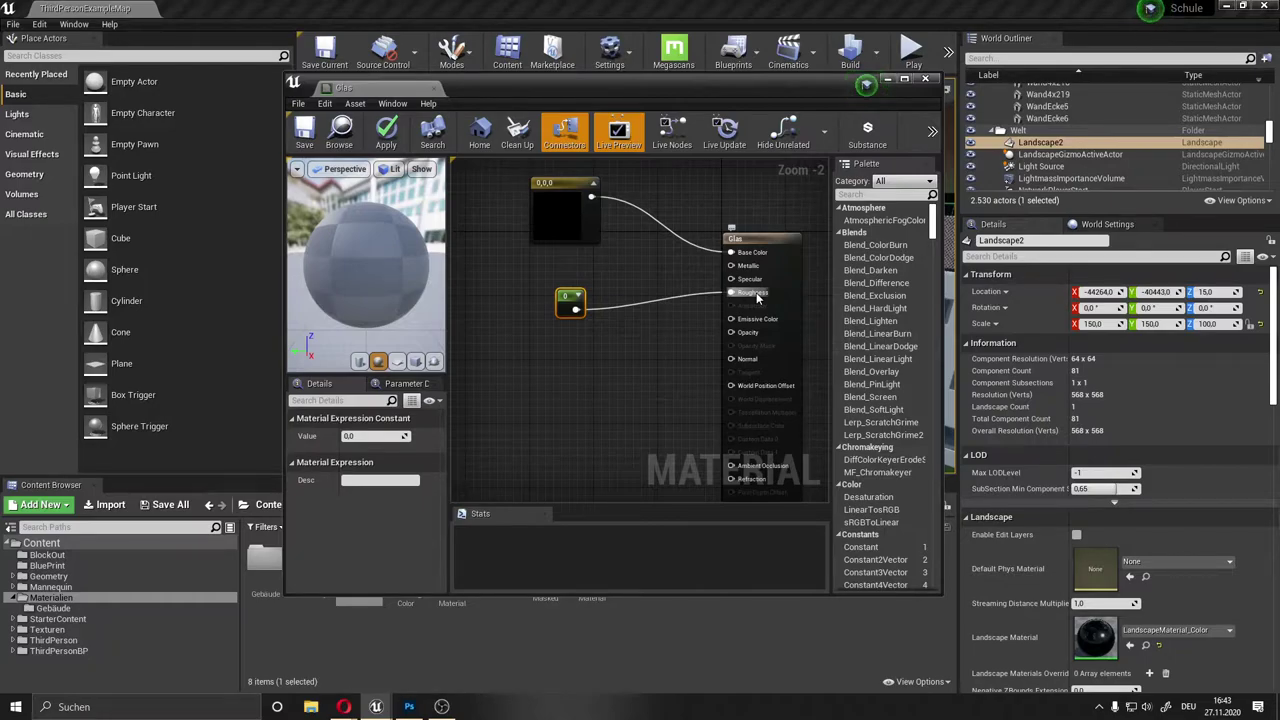
pyautogui.click(389, 436)
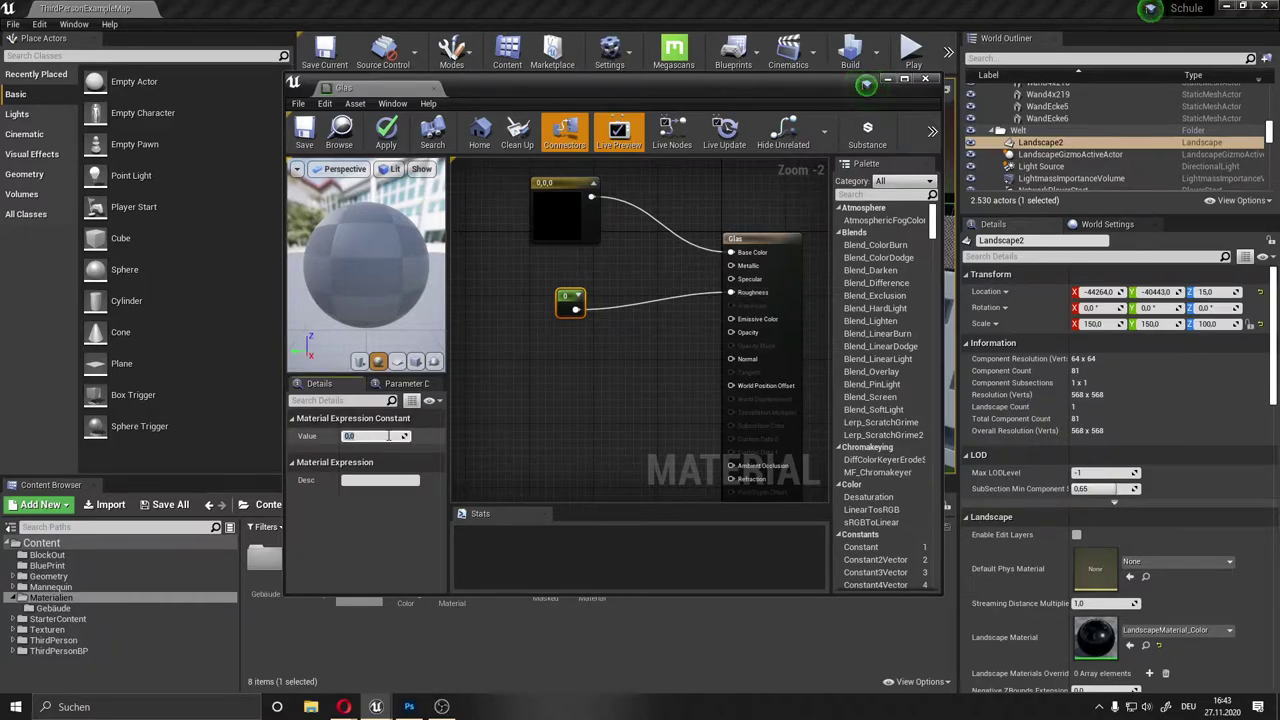
pyautogui.write('1')
pyautogui.press('Return')
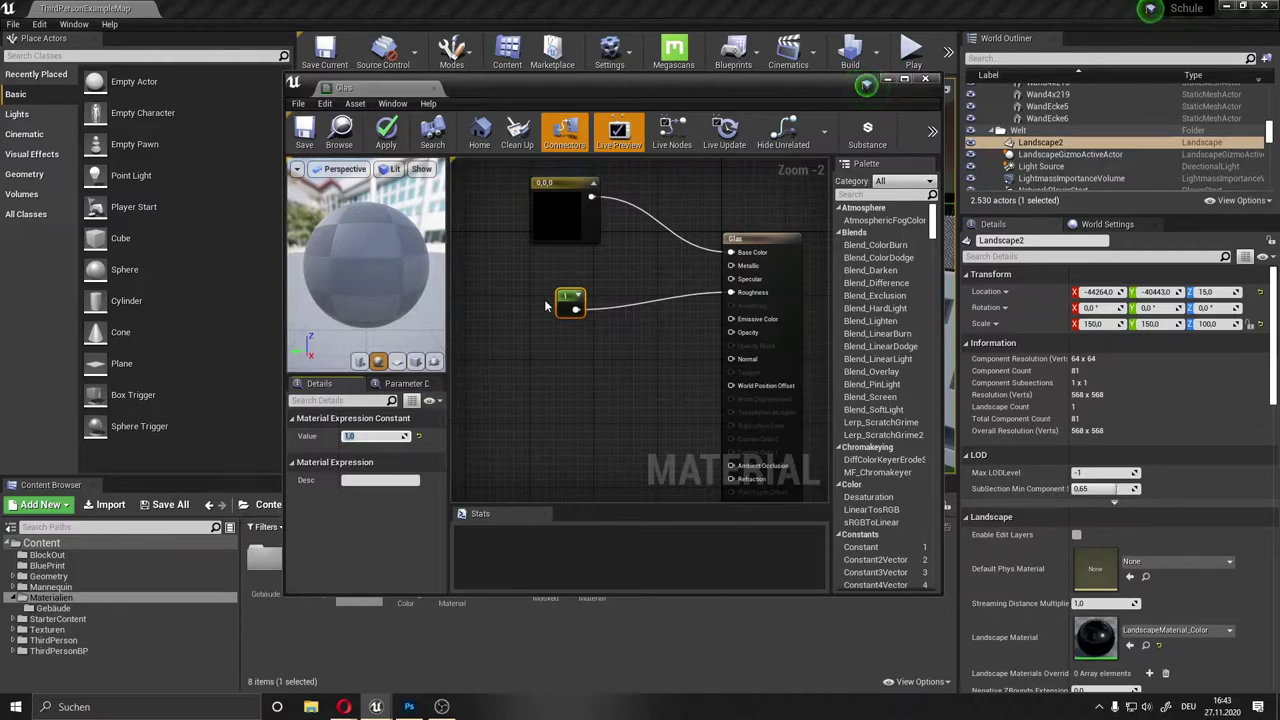
pyautogui.moveTo(576, 308); pyautogui.dragTo(731, 292)
pyautogui.moveTo(574, 417); pyautogui.dragTo(586, 373, button='right')
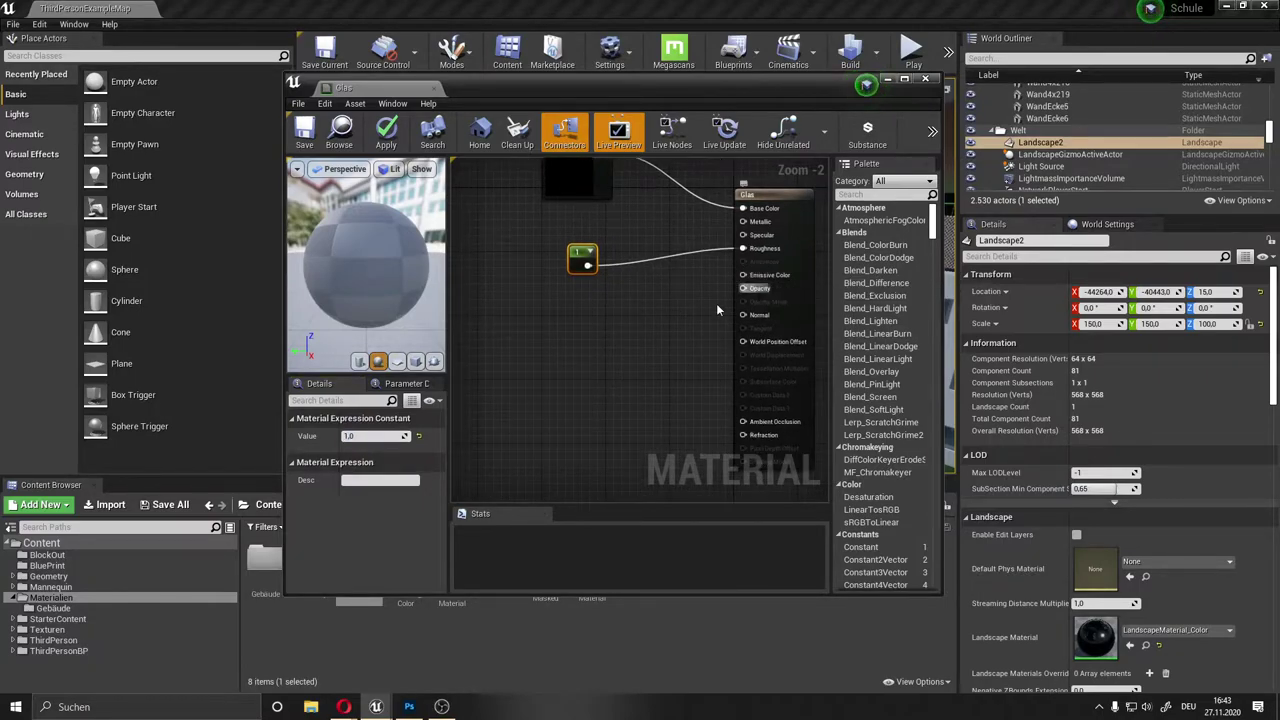
# Step: Add a second constant with value 0.9 and connect it to Opacity
pyautogui.click(589, 303)
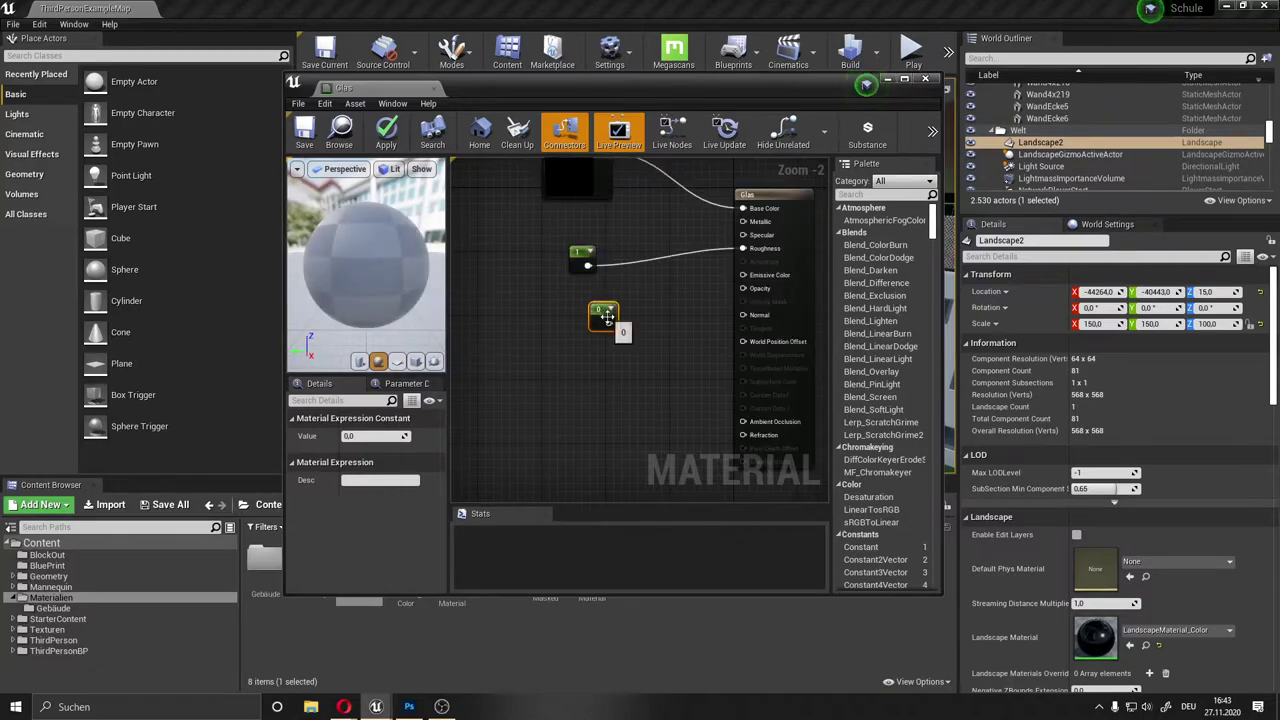
pyautogui.moveTo(609, 322); pyautogui.dragTo(742, 289)
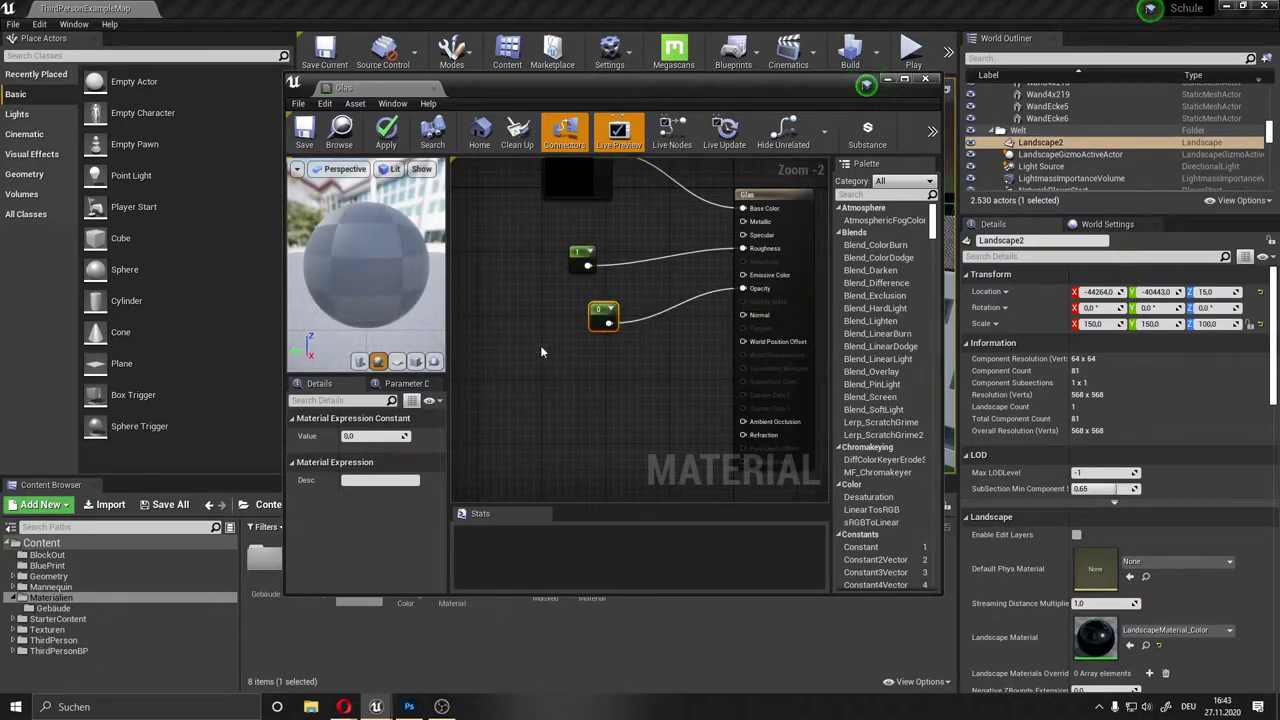
pyautogui.click(352, 436)
pyautogui.write('0.9')
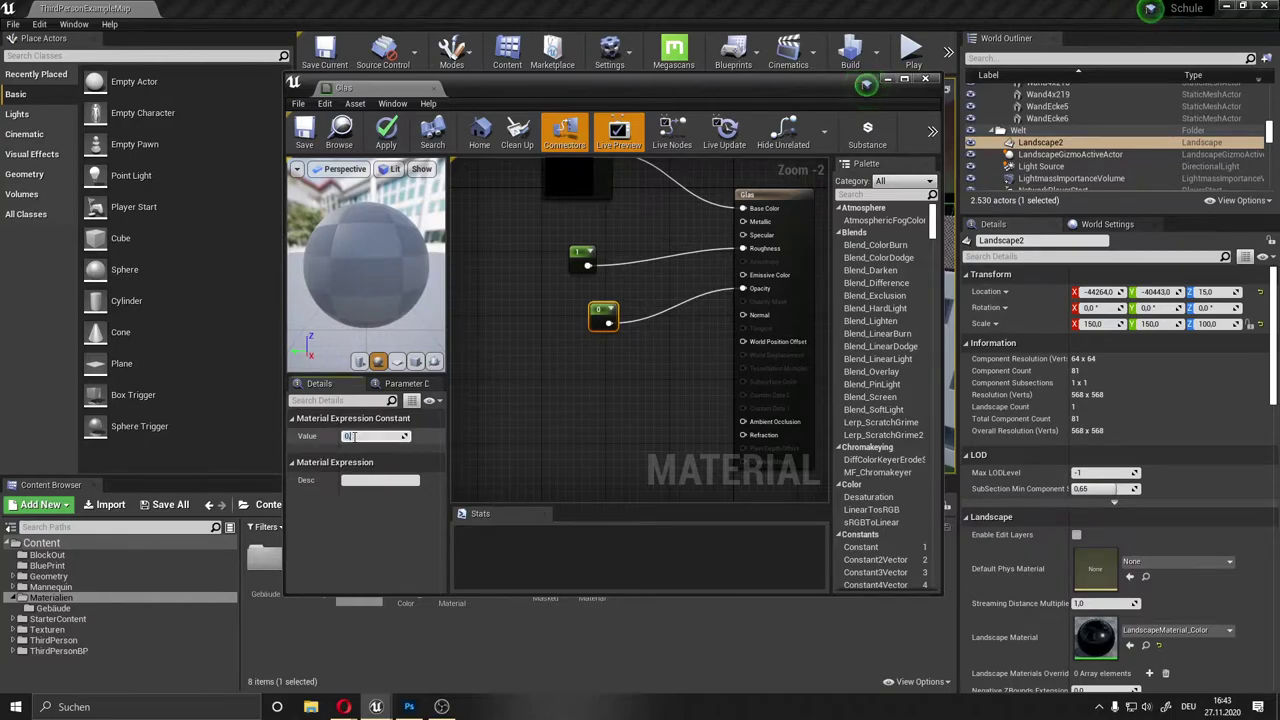
pyautogui.press('Return')
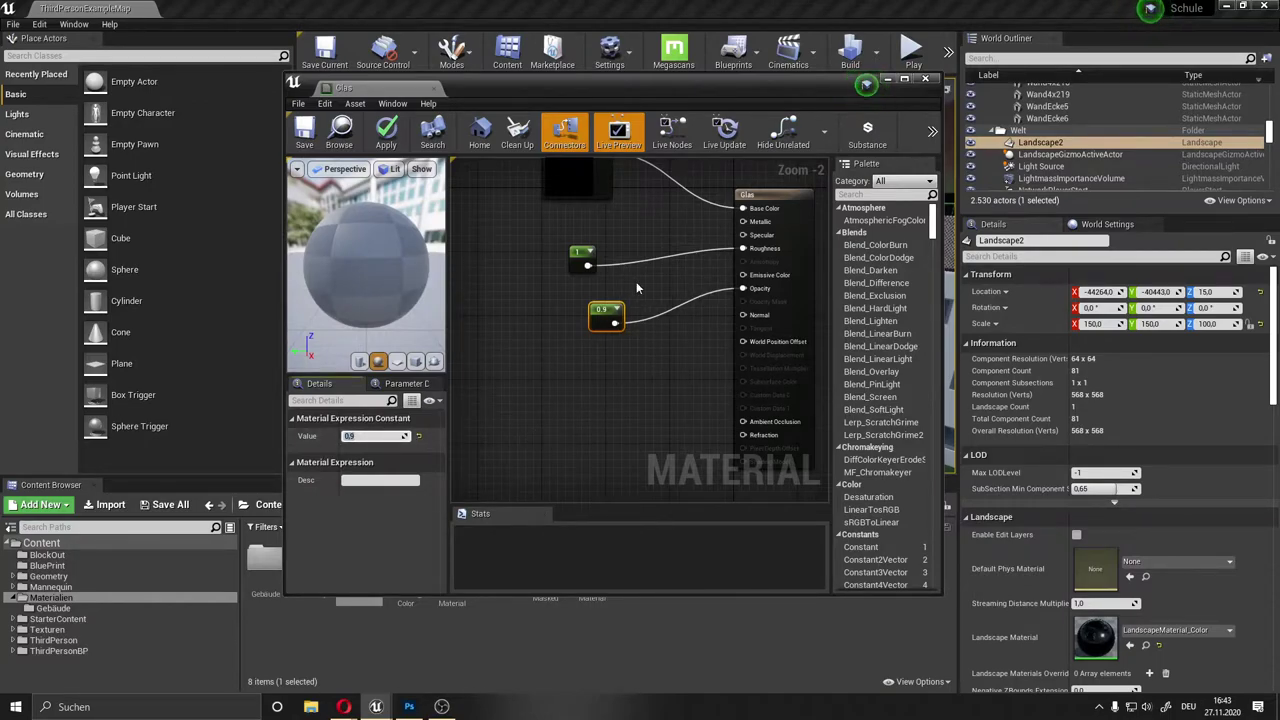
pyautogui.click(566, 201)
pyautogui.moveTo(566, 201); pyautogui.dragTo(566, 211, button='right')
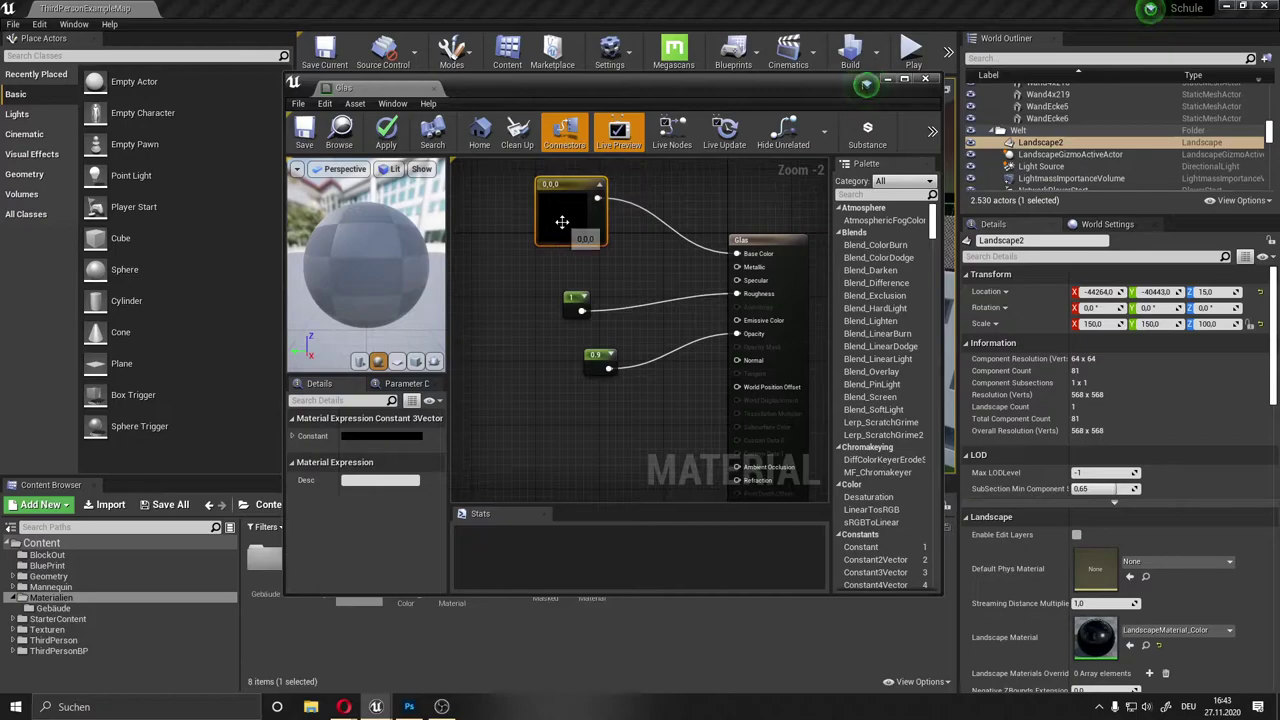
# Step: Change the base color constant to light blue-violet (0.318, 0.341, 0.984)
pyautogui.doubleClick(571, 214)
pyautogui.click(629, 306)
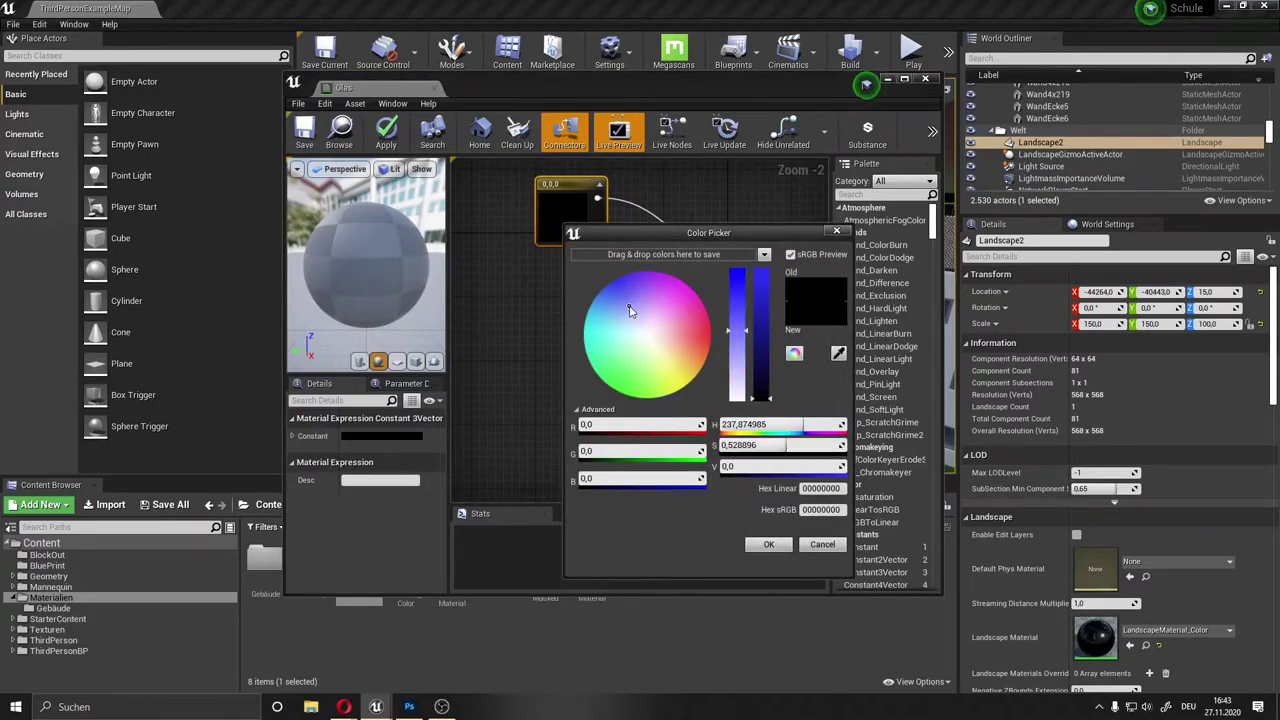
pyautogui.click(763, 276)
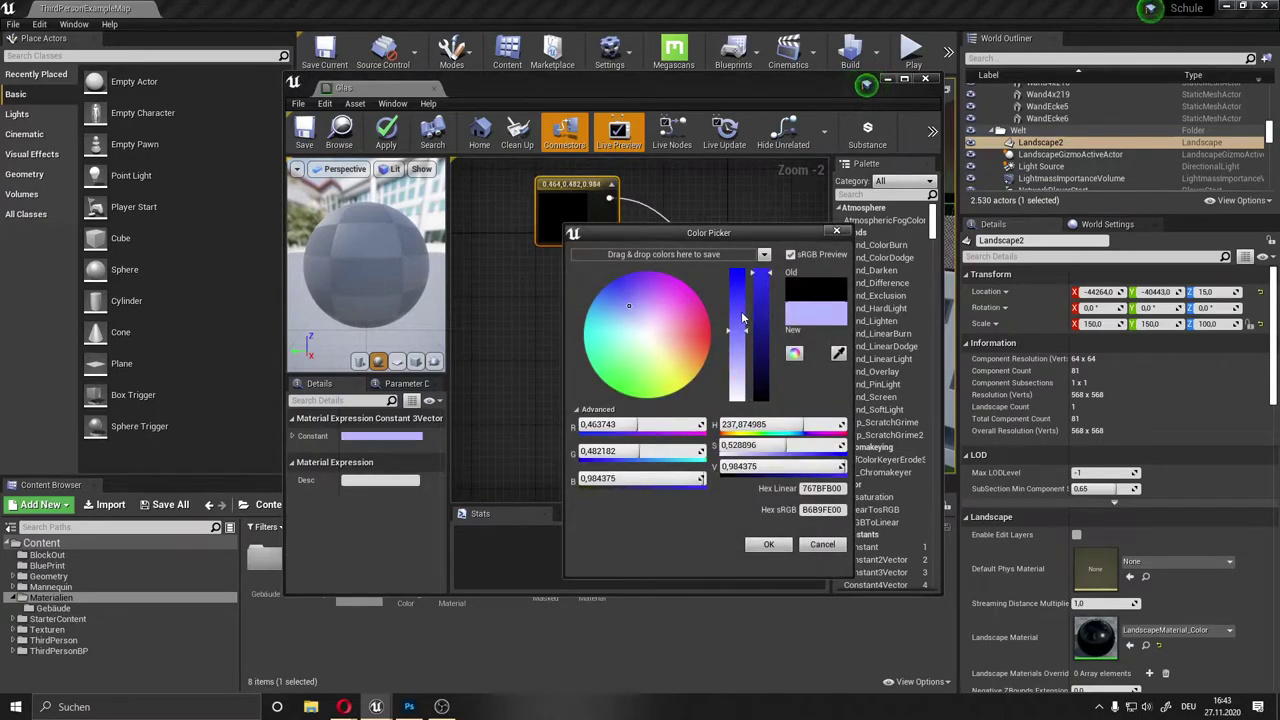
pyautogui.click(737, 312)
pyautogui.click(763, 546)
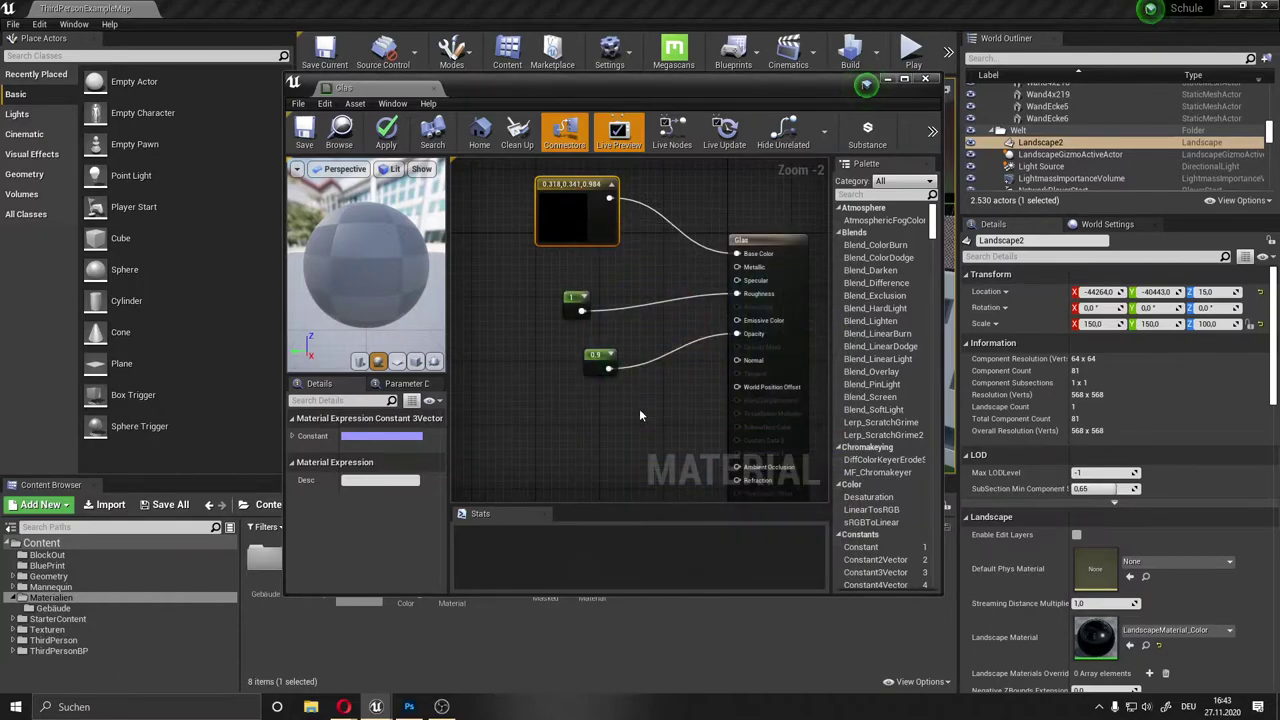
pyautogui.moveTo(639, 408)
pyautogui.mouseDown(button='right')
pyautogui.moveTo(654, 337)
pyautogui.moveTo(627, 351)
pyautogui.mouseUp(button='right')
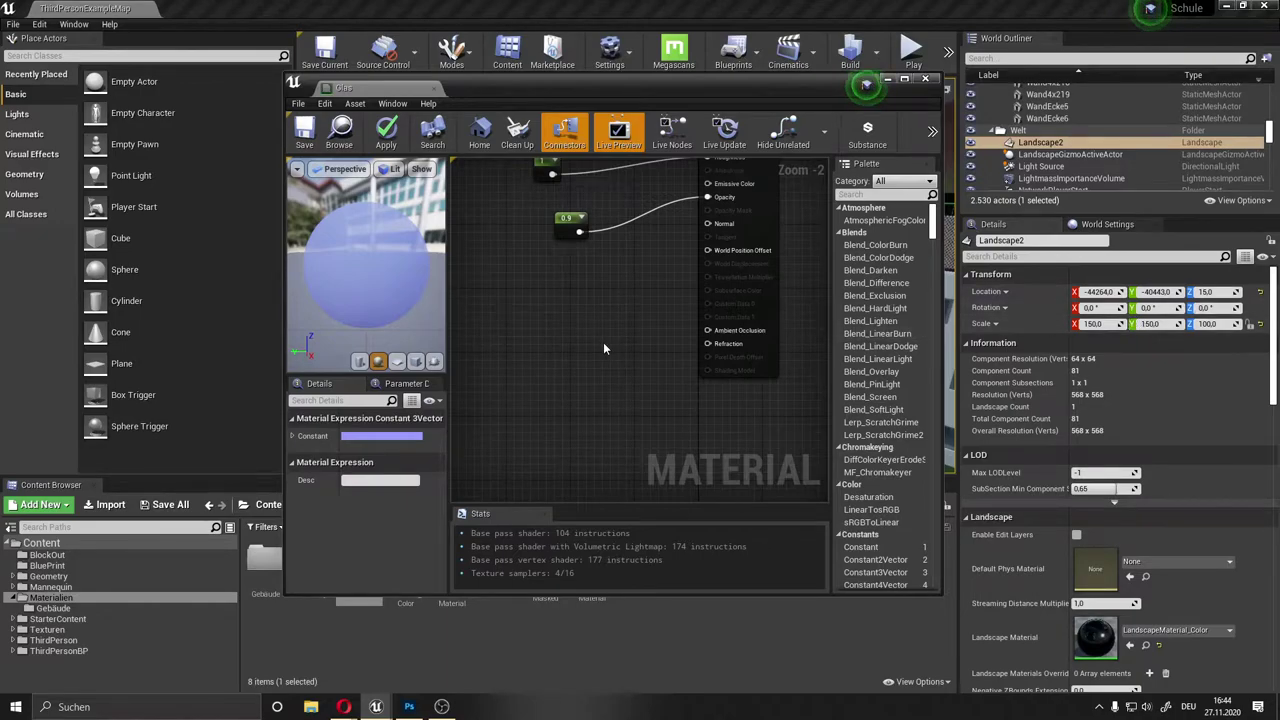
pyautogui.moveTo(606, 370)
pyautogui.mouseDown(button='right')
pyautogui.moveTo(590, 350)
pyautogui.moveTo(605, 347)
pyautogui.mouseUp(button='right')
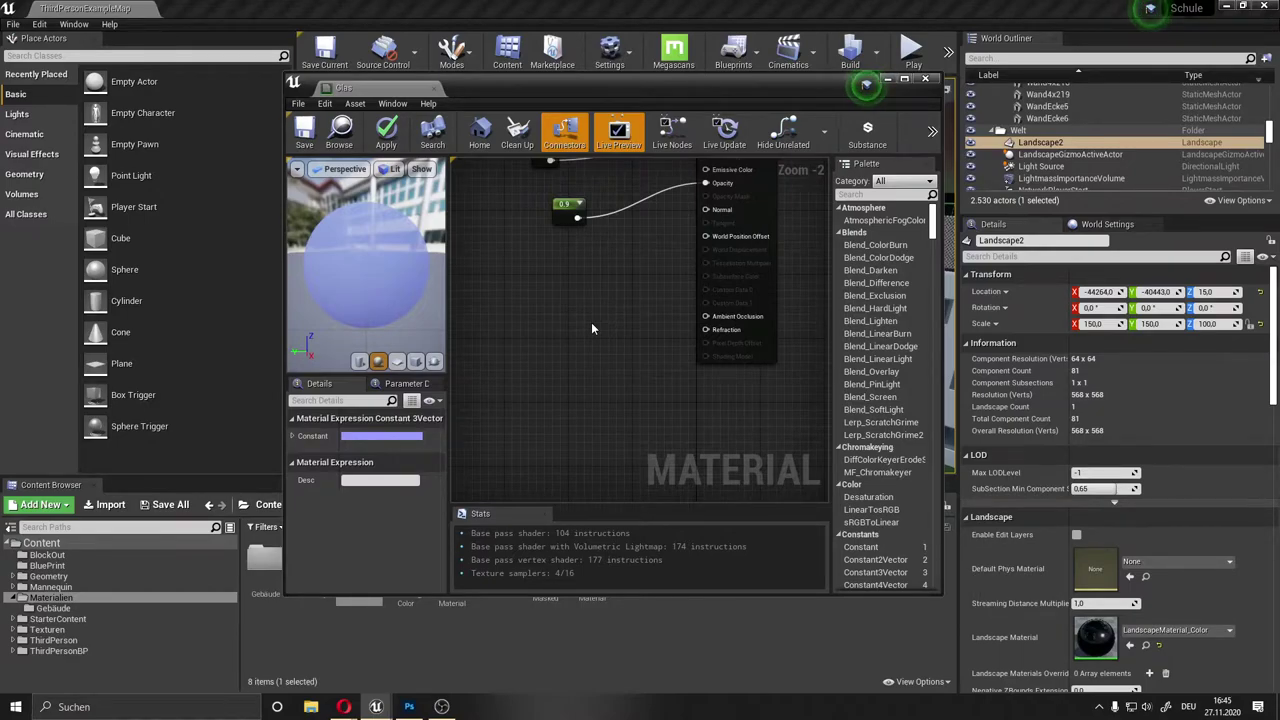
# Step: Add a Fresnel node to the Glas graph via the node search
pyautogui.rightClick(591, 322)
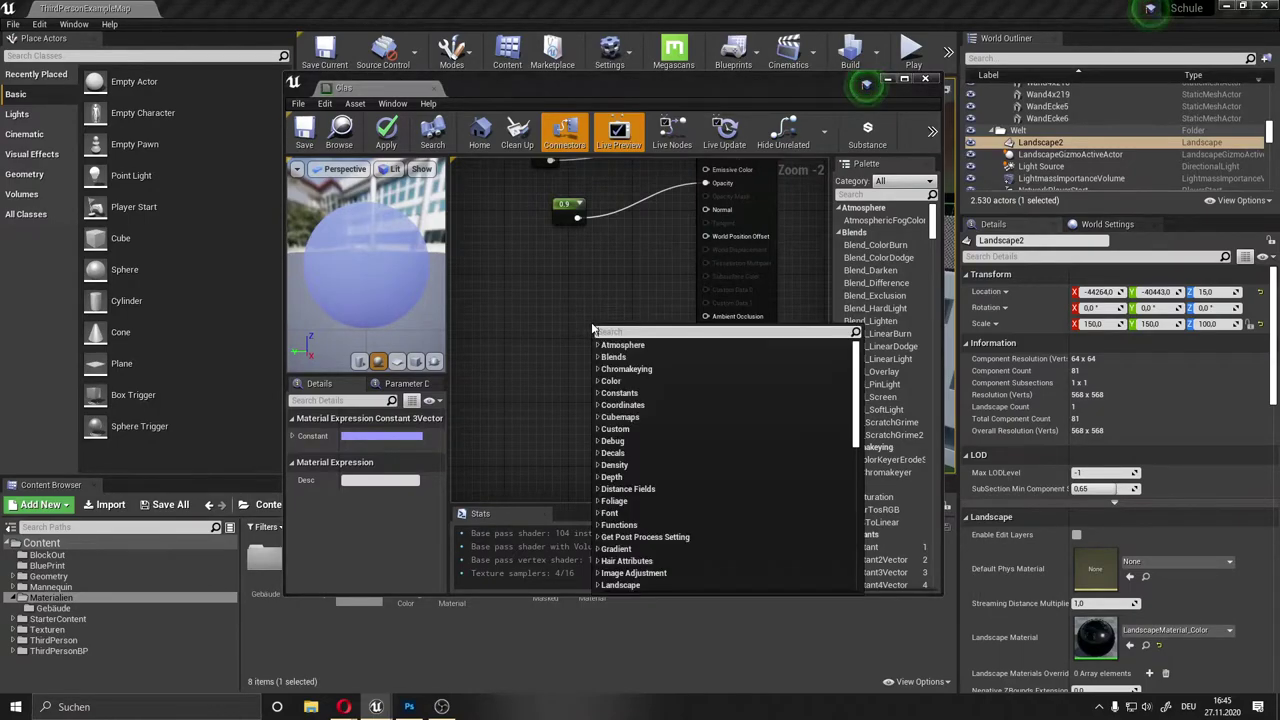
pyautogui.click(551, 307)
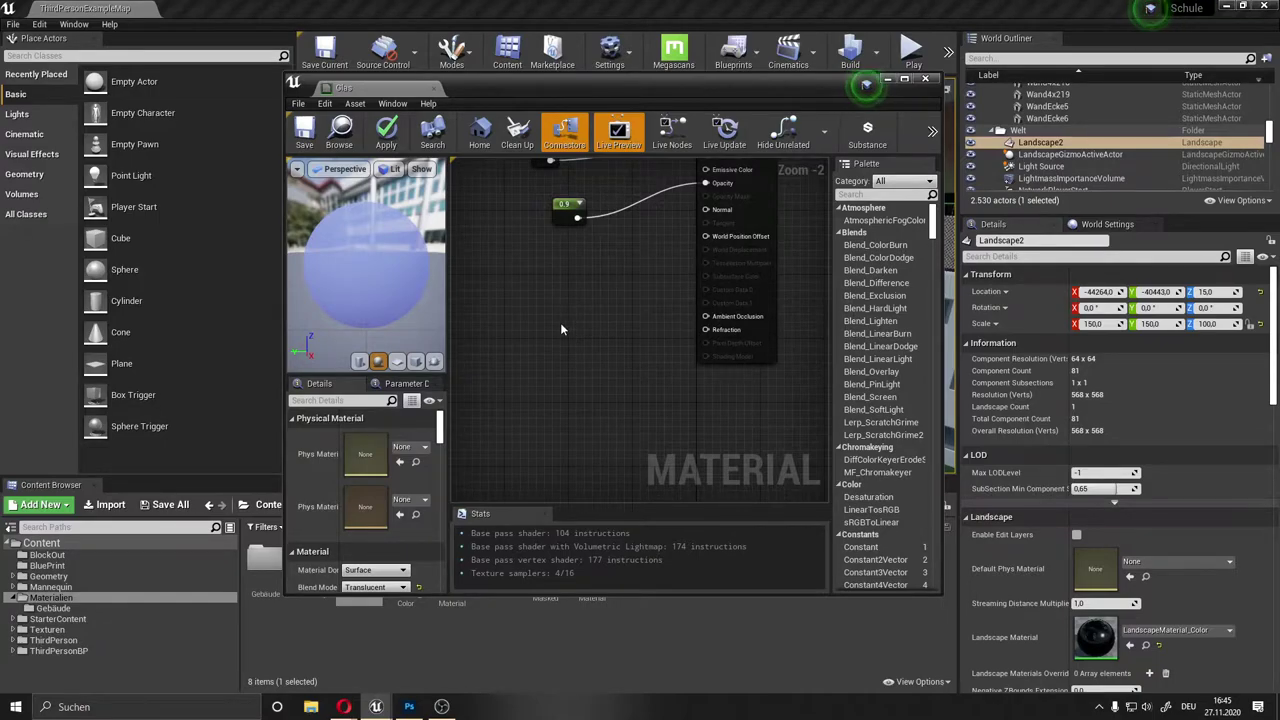
pyautogui.rightClick(484, 343)
pyautogui.write('f')
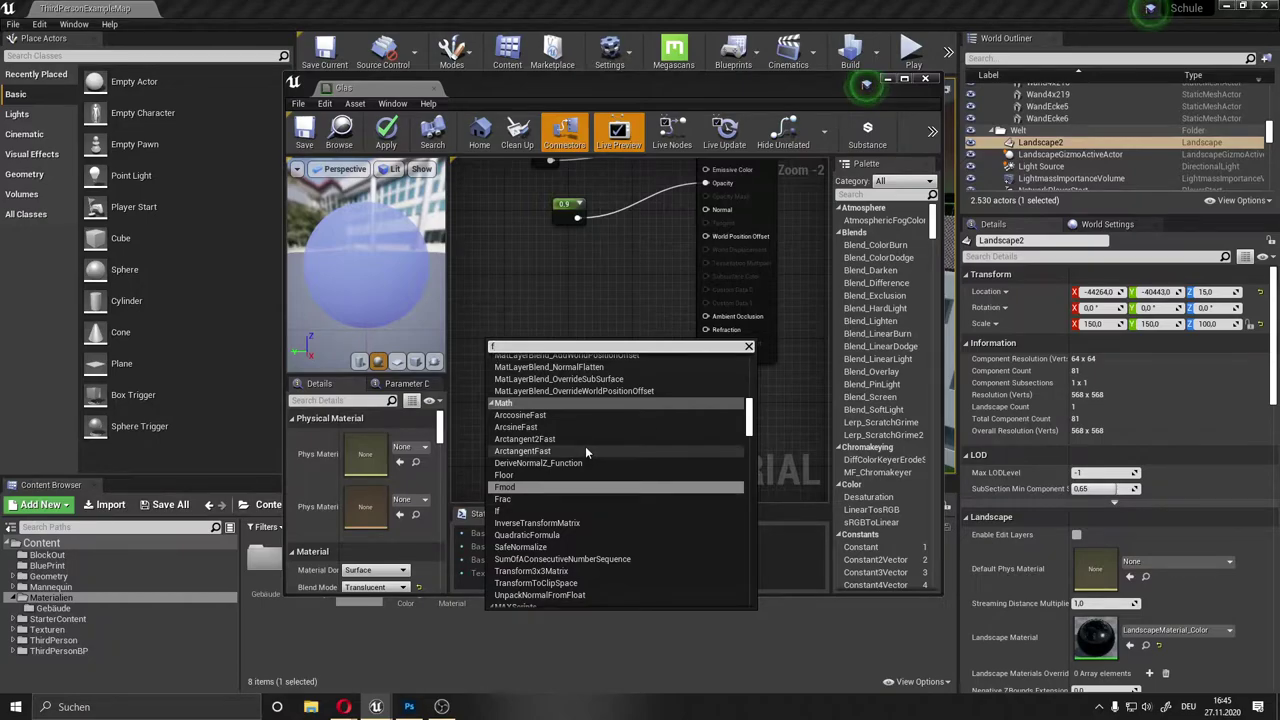
pyautogui.write('res')
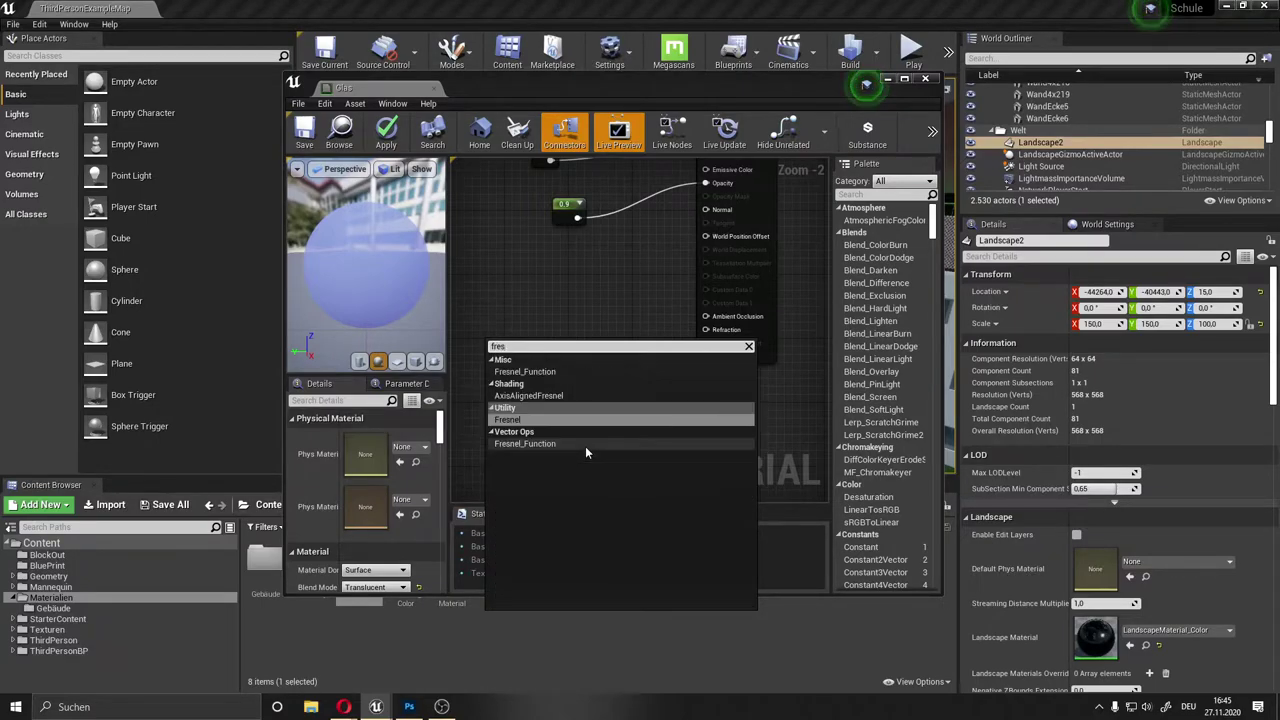
pyautogui.write('ne')
pyautogui.click(572, 416)
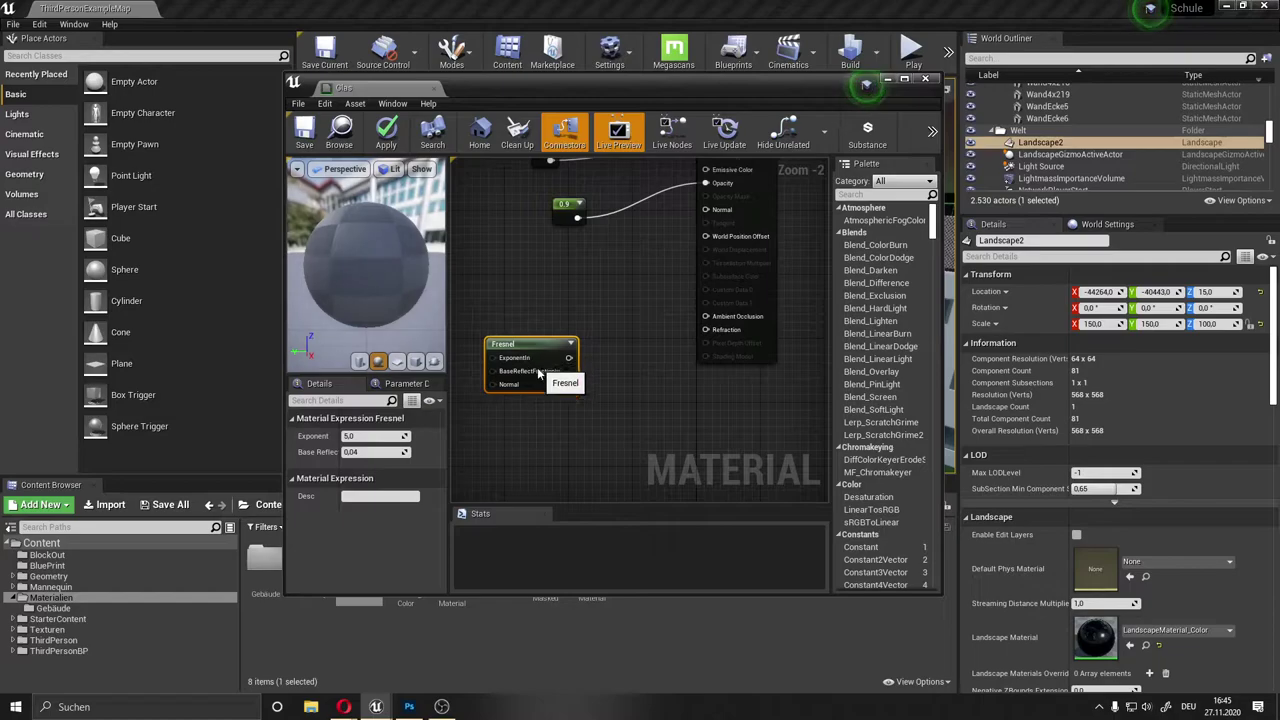
pyautogui.moveTo(534, 354); pyautogui.dragTo(545, 382)
# Step: Add two Constant nodes and a Lerp node, and arrange them beside the Fresnel
pyautogui.click(542, 278)
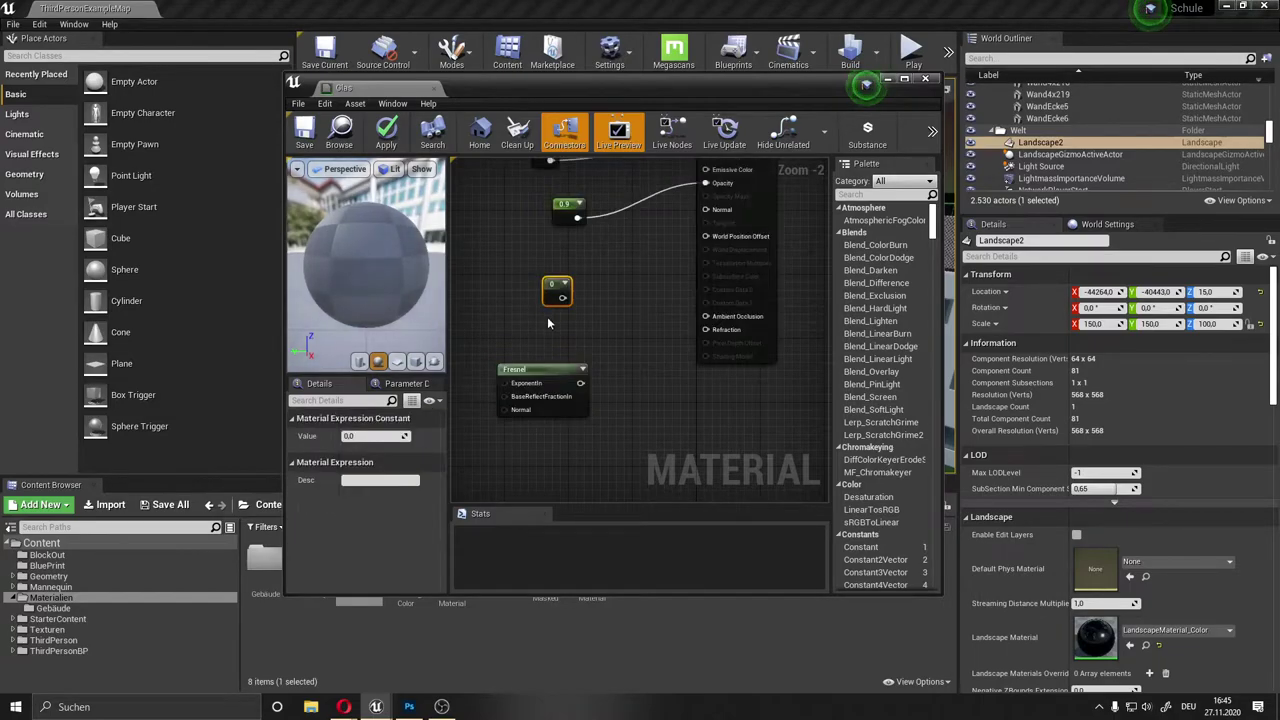
pyautogui.click(547, 317)
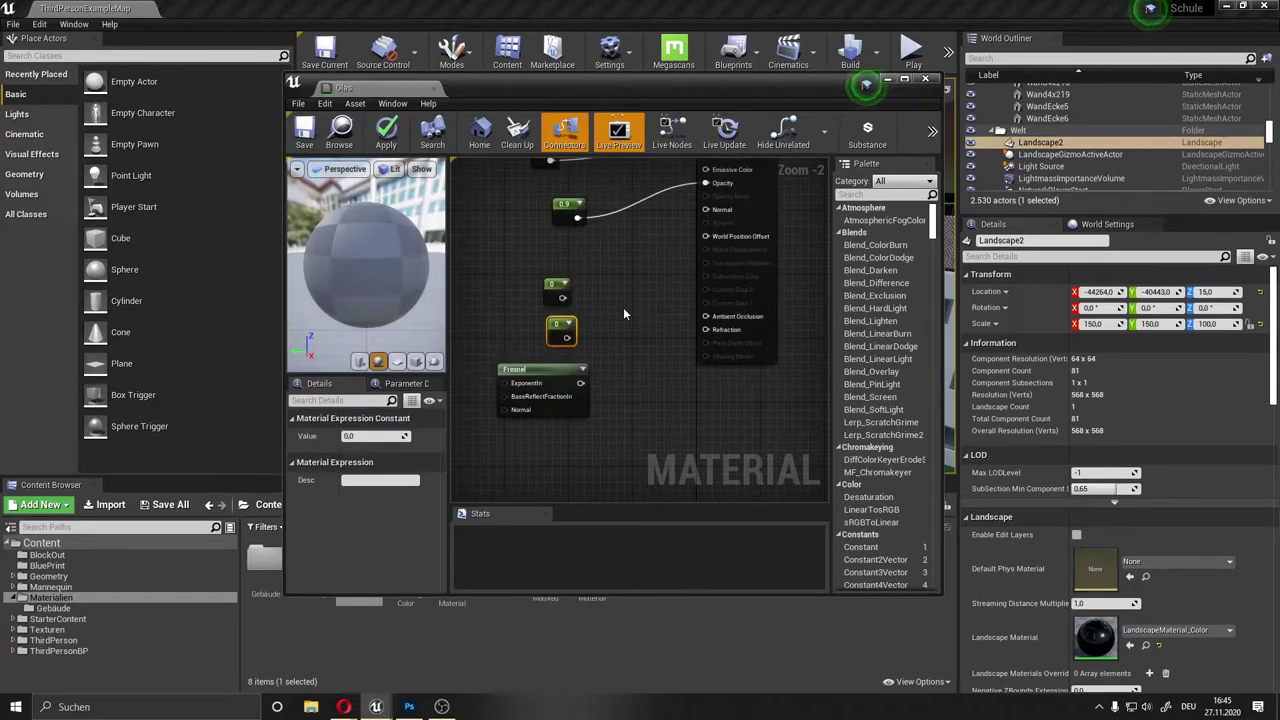
pyautogui.click(623, 305)
pyautogui.moveTo(649, 316); pyautogui.dragTo(634, 316)
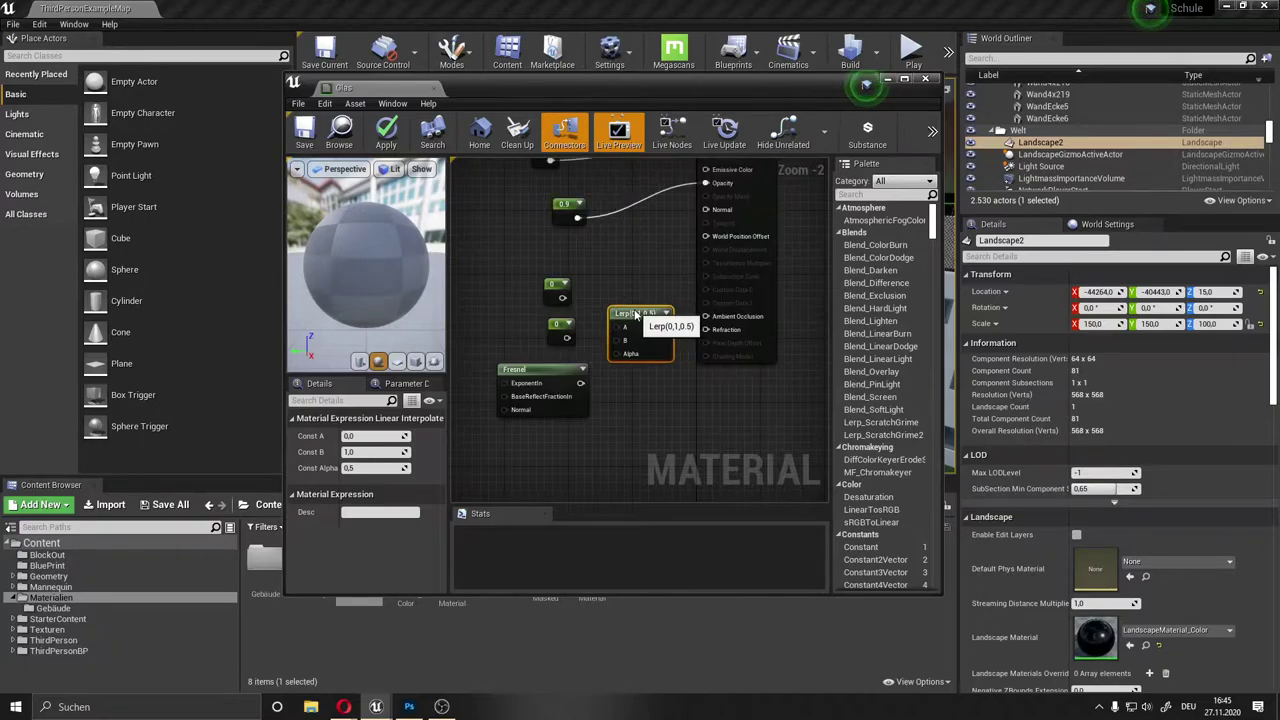
pyautogui.moveTo(535, 266); pyautogui.dragTo(612, 456)
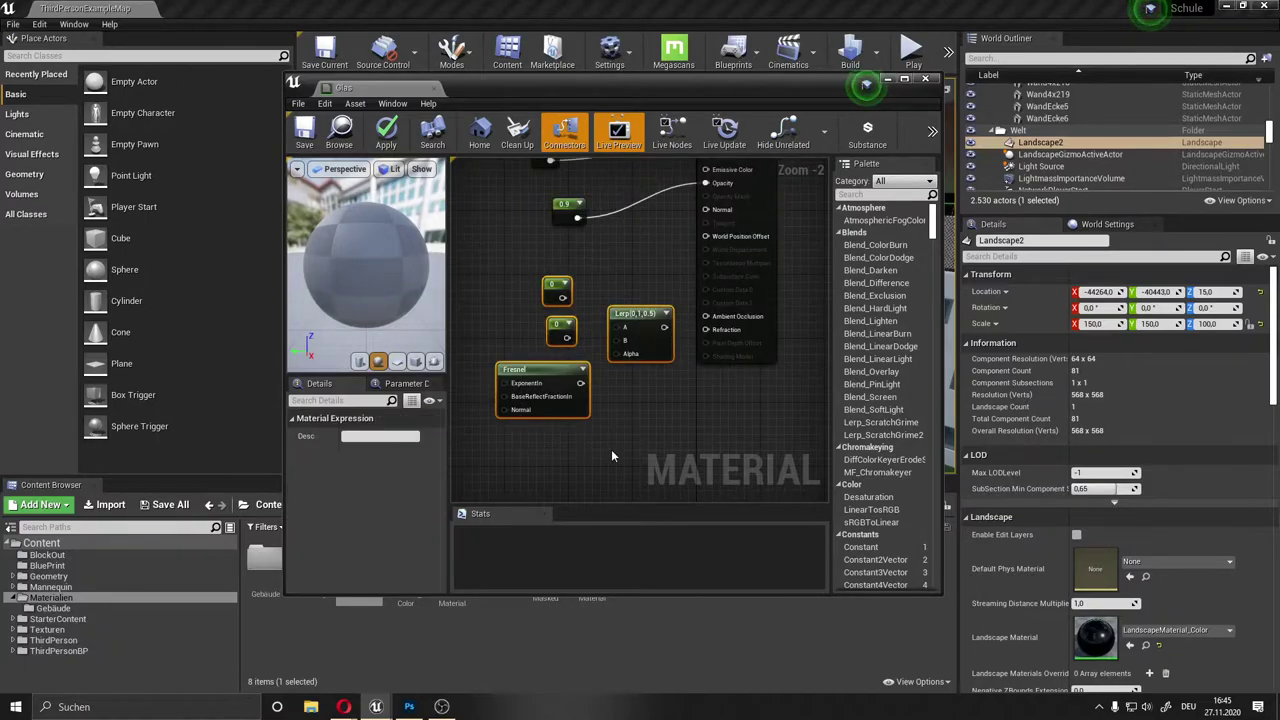
pyautogui.moveTo(490, 462); pyautogui.dragTo(576, 277)
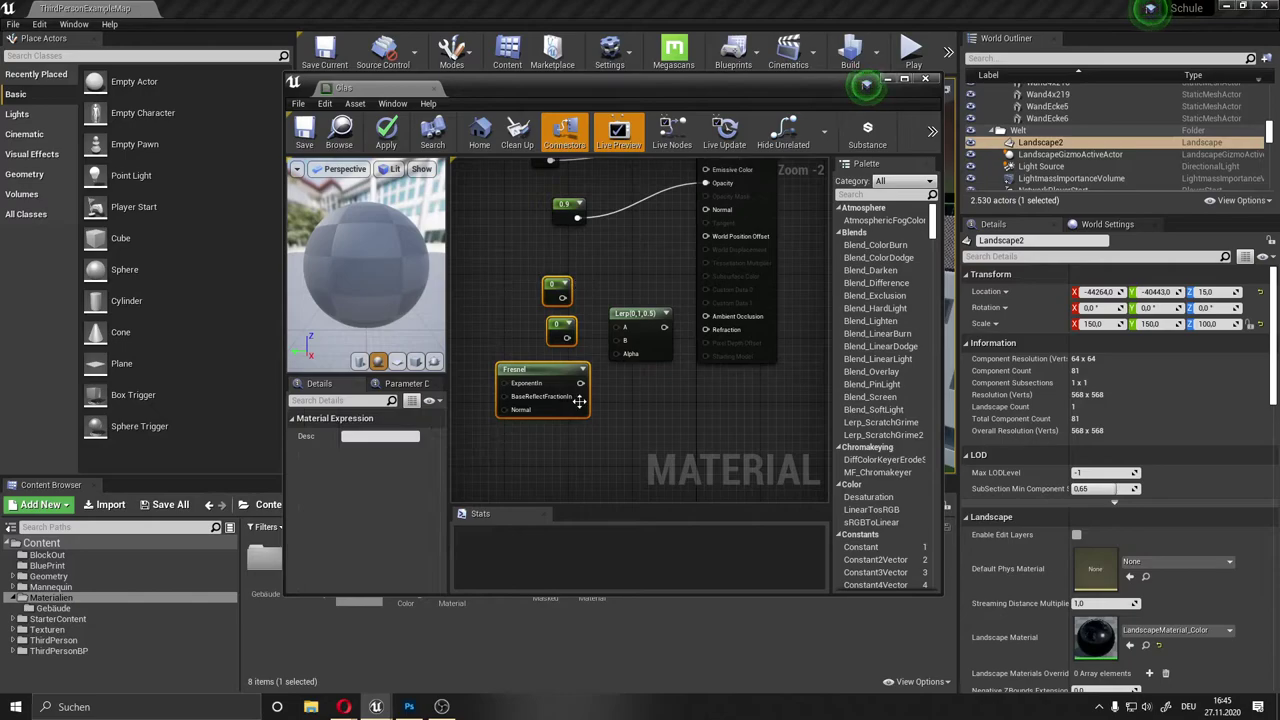
pyautogui.moveTo(578, 401); pyautogui.dragTo(533, 401)
pyautogui.click(582, 336)
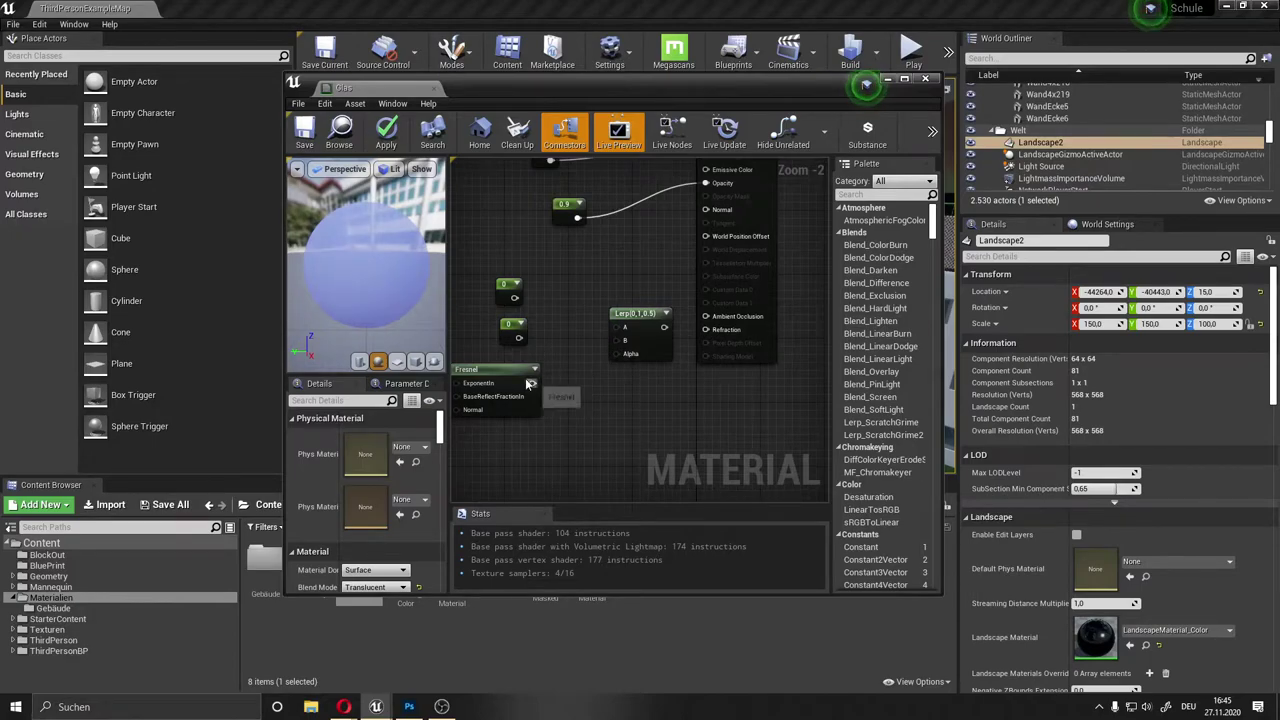
# Step: Wire the upper Constant into Lerp A and set its value to 1
pyautogui.click(508, 328)
pyautogui.click(500, 284)
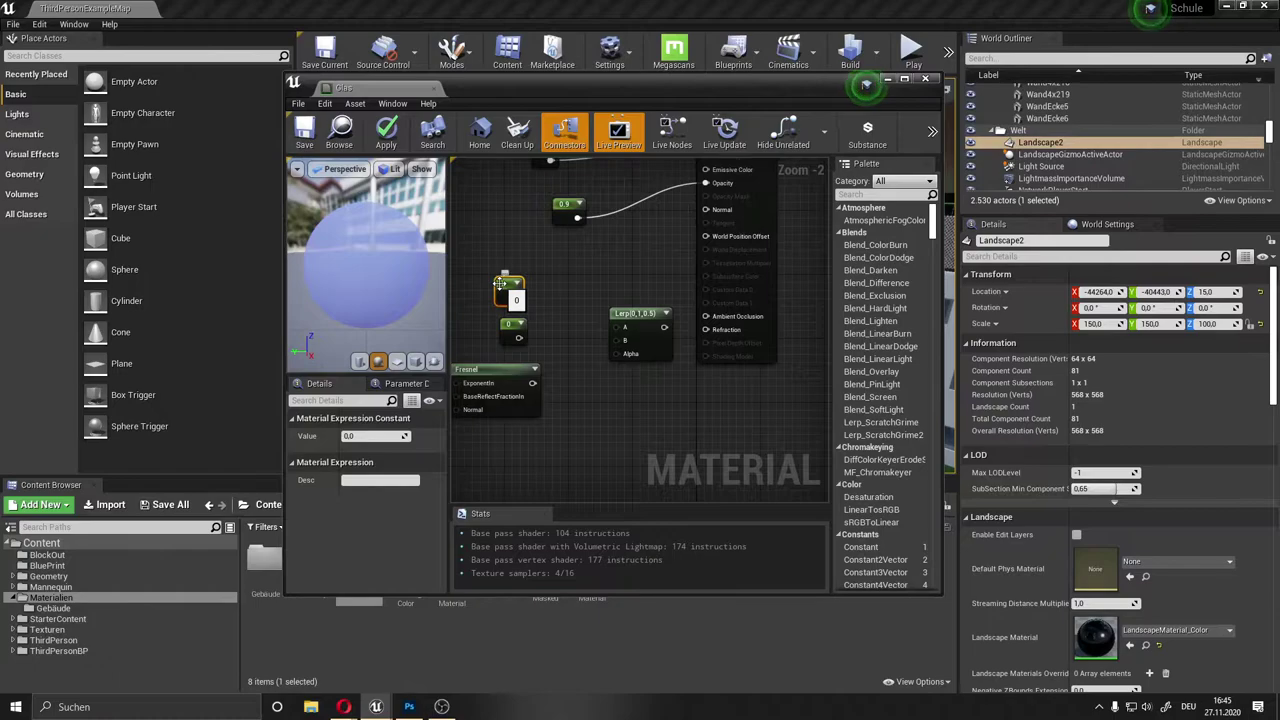
pyautogui.moveTo(514, 297); pyautogui.dragTo(618, 327)
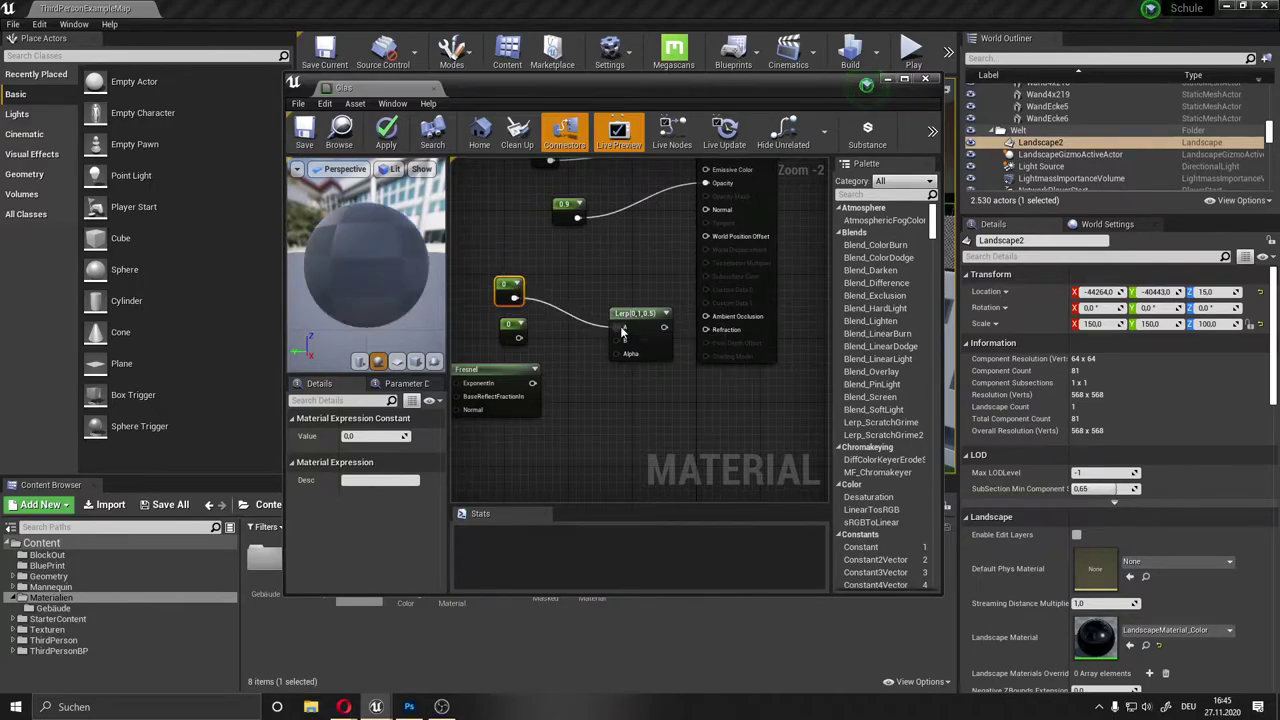
pyautogui.click(375, 436)
pyautogui.write('1')
pyautogui.press('Return')
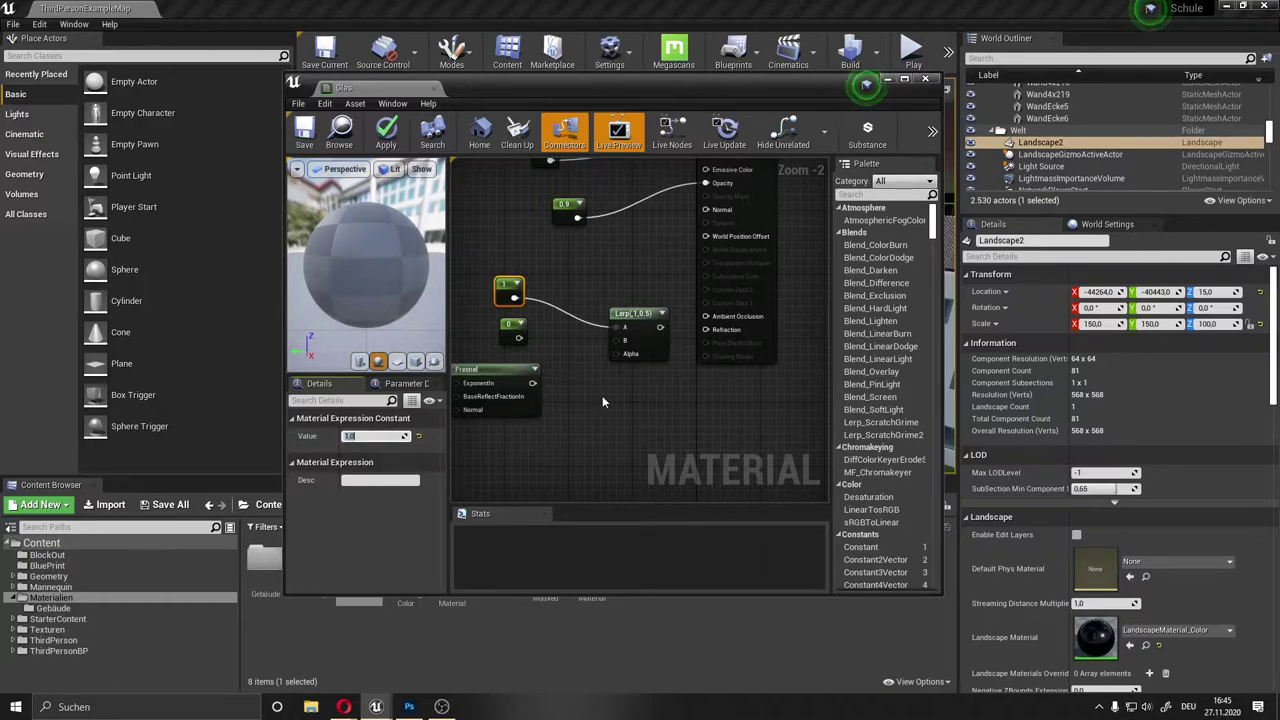
pyautogui.click(602, 400)
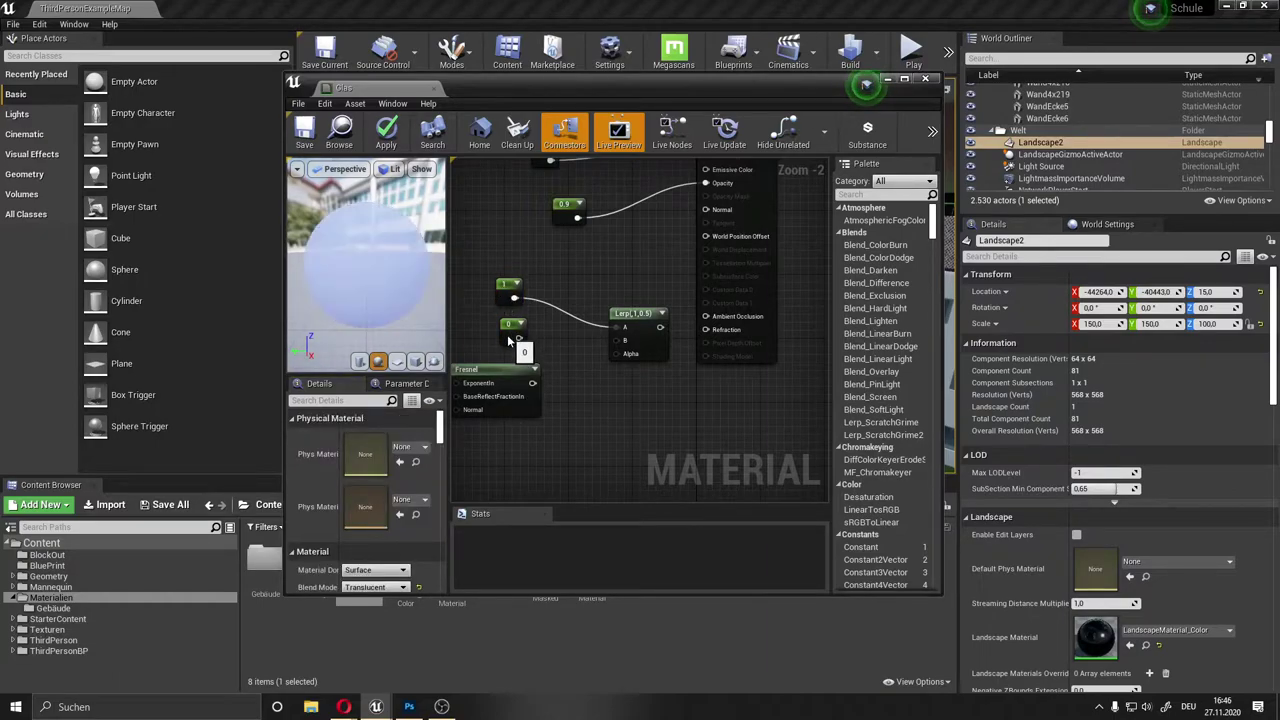
pyautogui.click(512, 338)
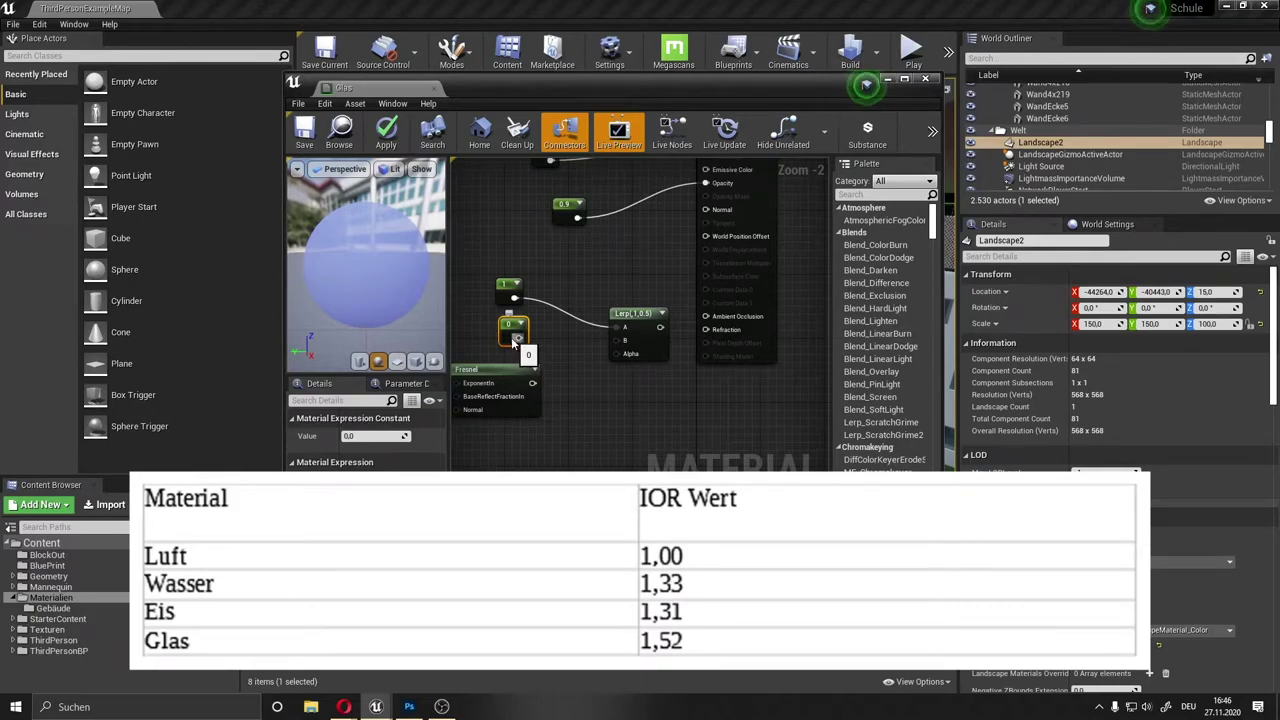
# Step: Set the lower Constant to 1.33, wire it to Lerp B, and connect Fresnel to Lerp Alpha
pyautogui.click(373, 436)
pyautogui.write('1,33')
pyautogui.press('Return')
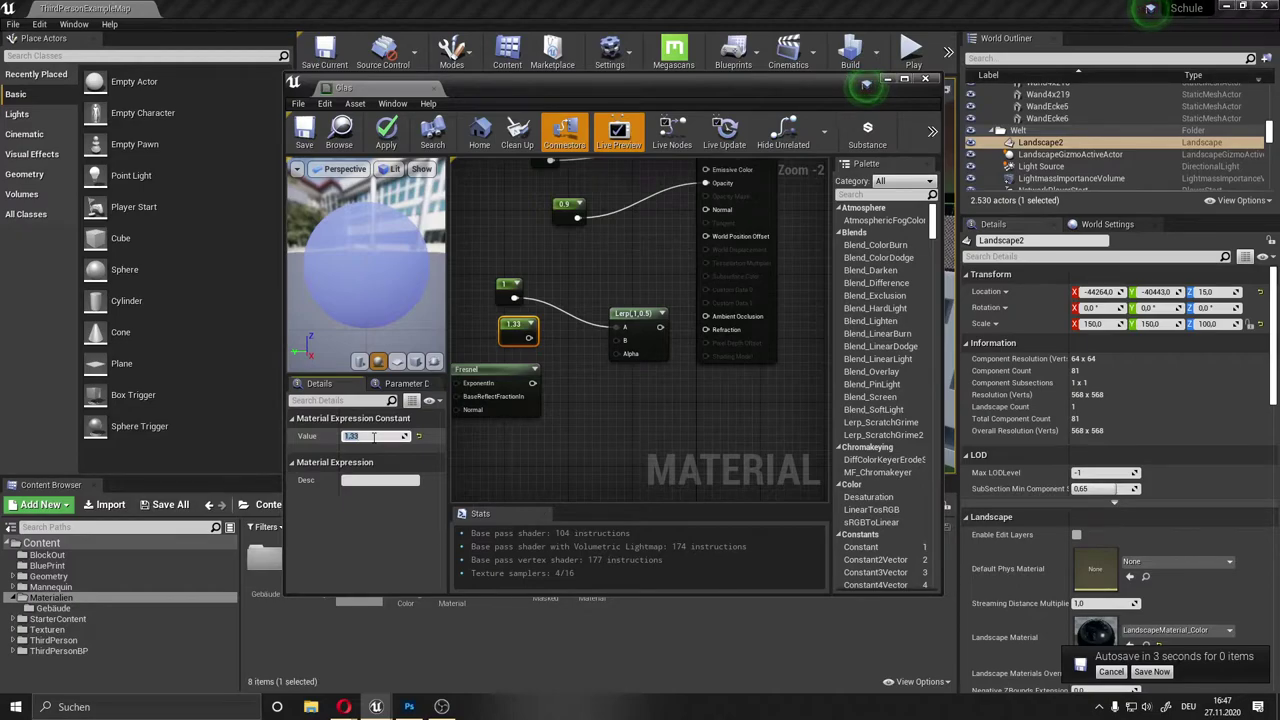
pyautogui.press('Return')
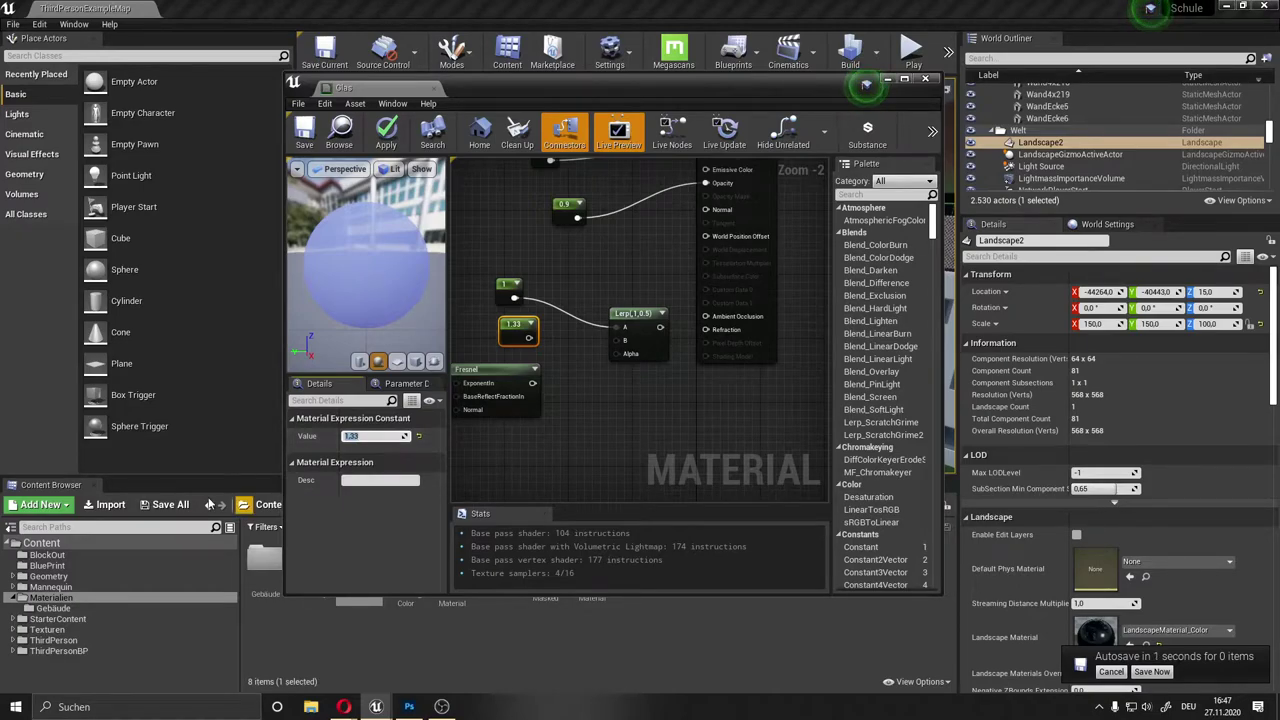
pyautogui.moveTo(529, 337); pyautogui.dragTo(625, 340)
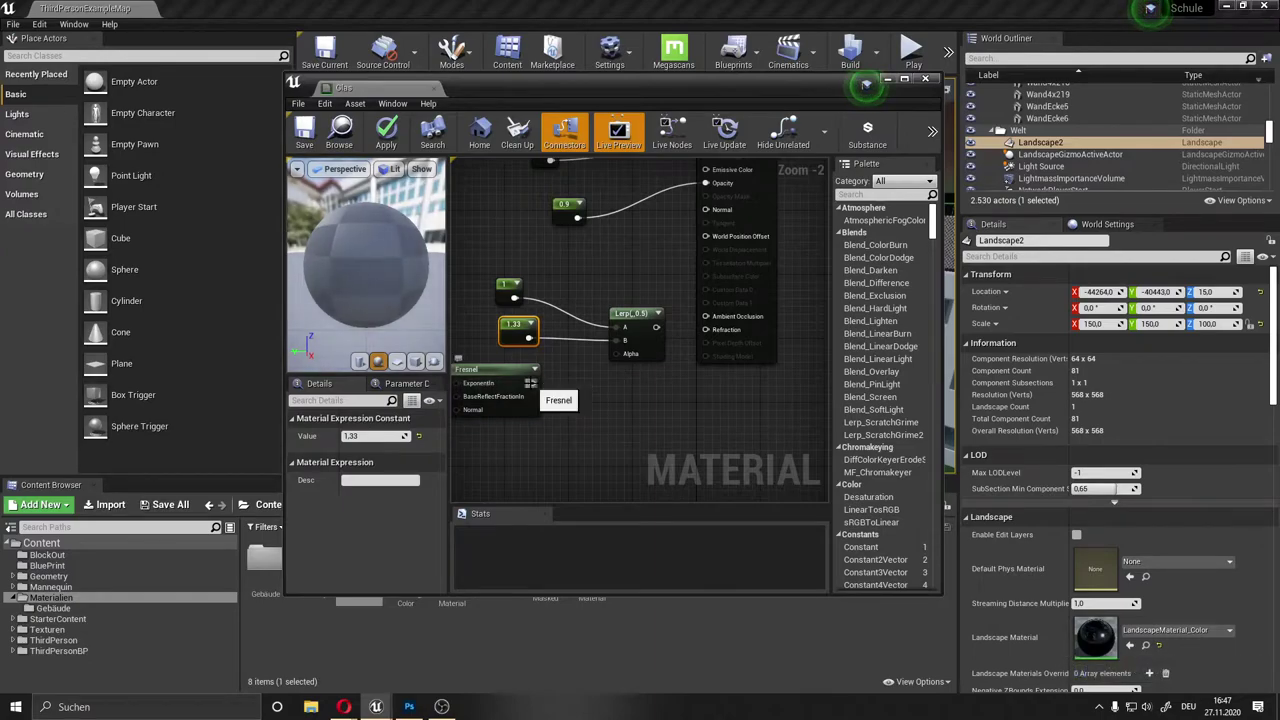
pyautogui.moveTo(532, 384); pyautogui.dragTo(705, 329)
pyautogui.scroll(-3, 621, 288)
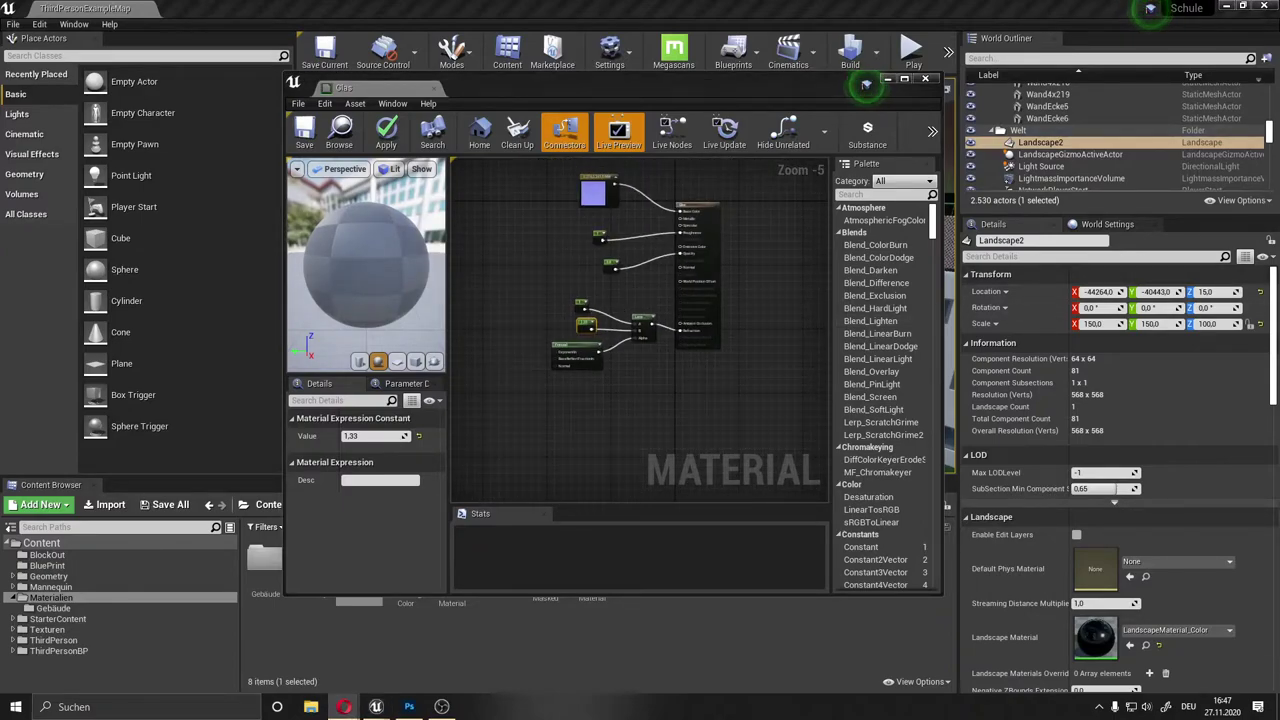
pyautogui.moveTo(322, 254); pyautogui.dragTo(322, 254)
pyautogui.moveTo(572, 252); pyautogui.dragTo(581, 293, button='right')
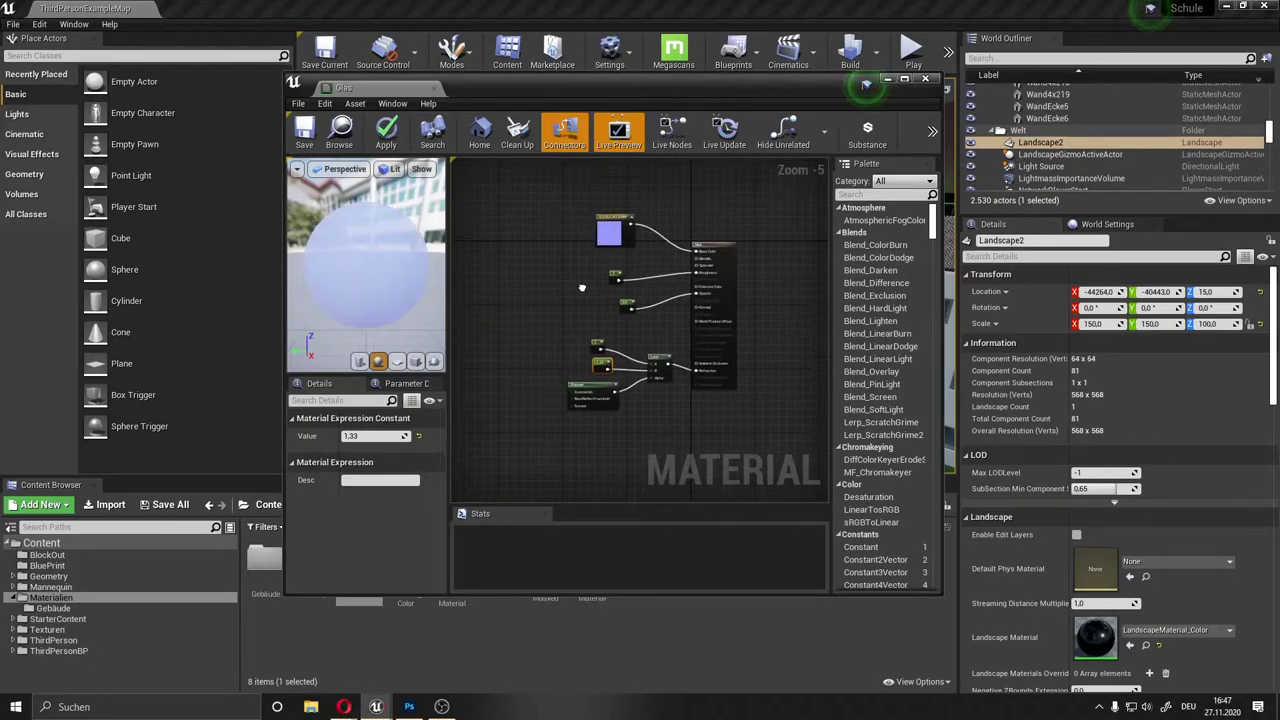
pyautogui.scroll(4, 581, 293)
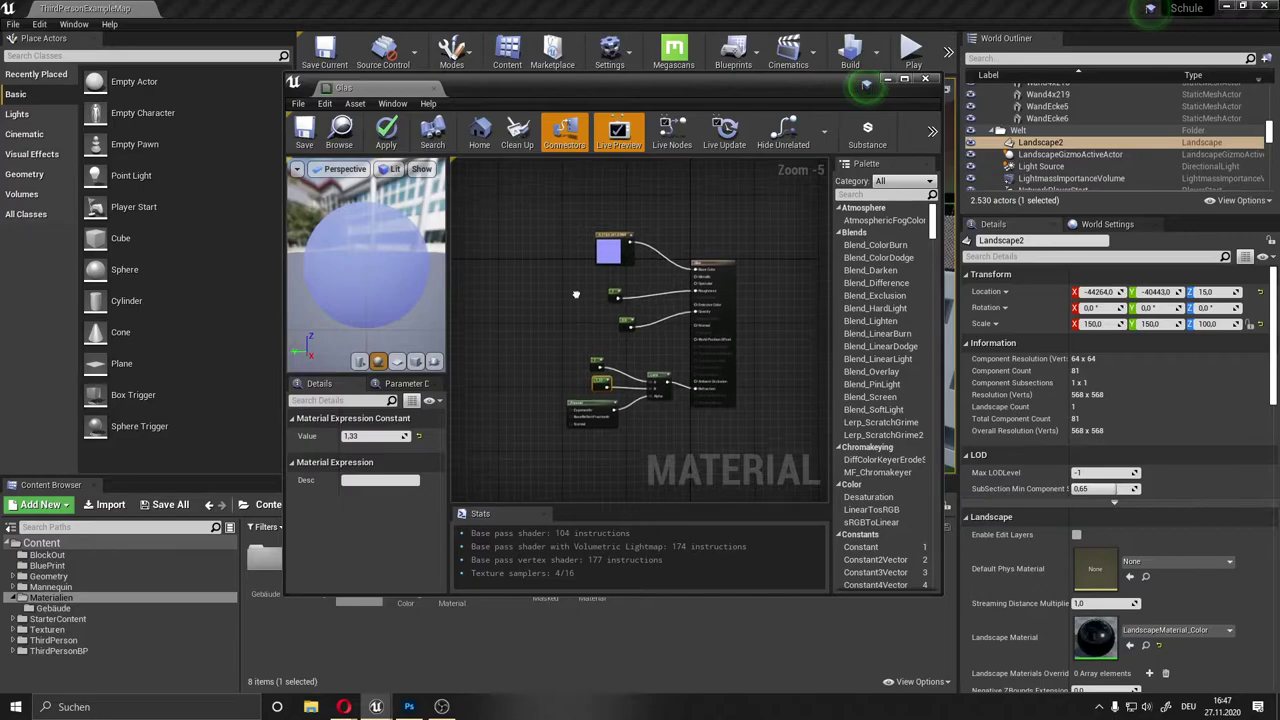
pyautogui.click(607, 286)
# Step: Convert the color and roughness constants into parameters named Farbe and Roughness
pyautogui.rightClick(644, 235)
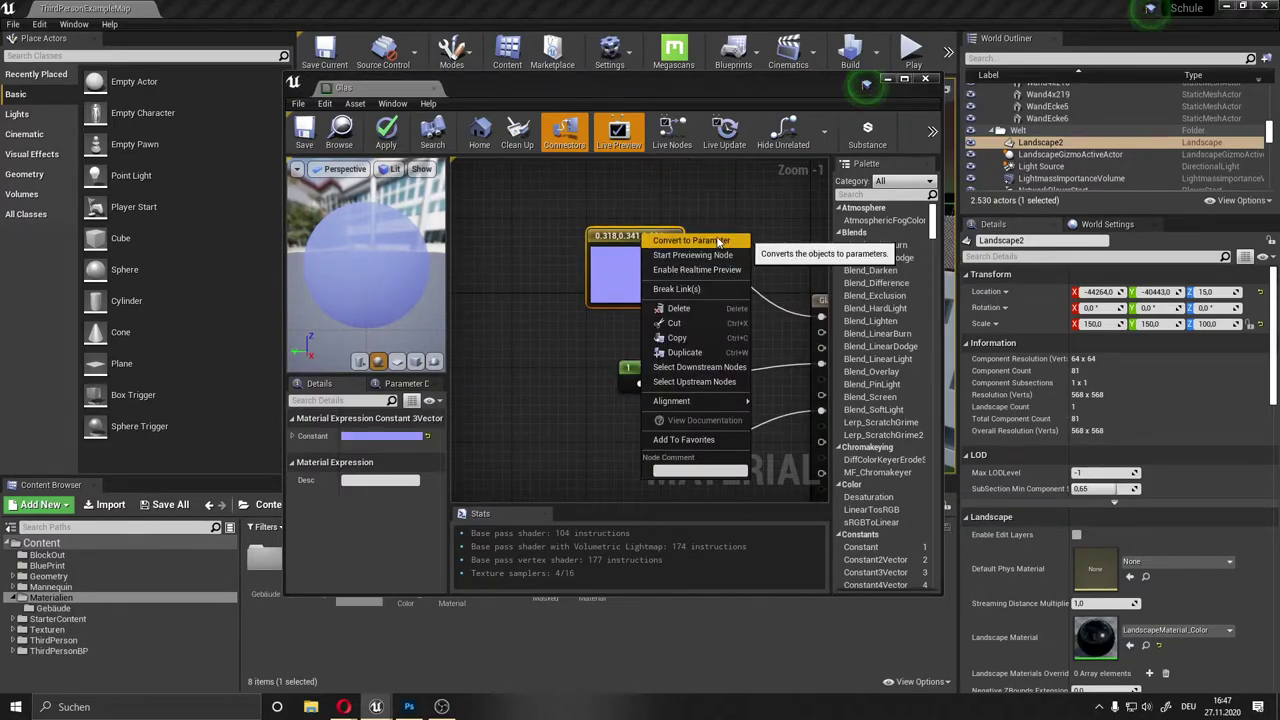
pyautogui.click(690, 240)
pyautogui.write('arbe')
pyautogui.press('Return')
pyautogui.moveTo(723, 397); pyautogui.dragTo(663, 344, button='right')
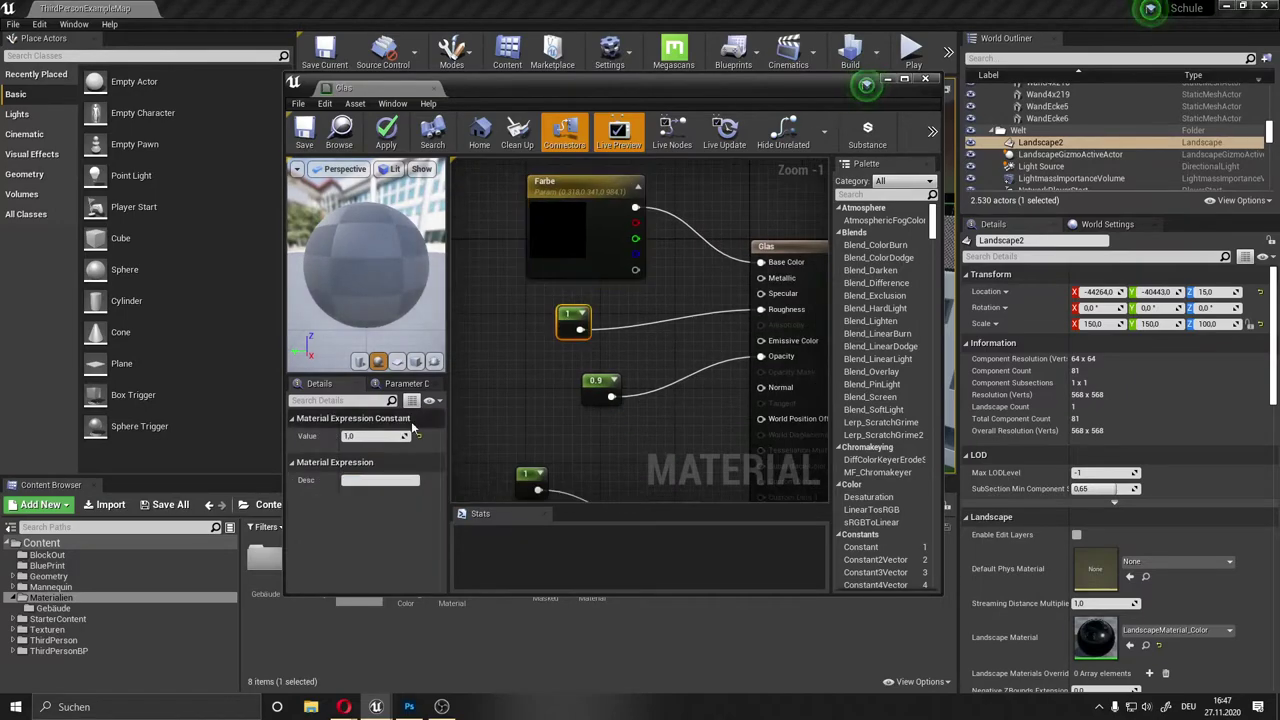
pyautogui.rightClick(580, 325)
pyautogui.click(600, 332)
pyautogui.write('Roughness')
pyautogui.press('Return')
# Step: Convert the 0.9 and 1.33 constants into parameters named opacity and IOS
pyautogui.rightClick(598, 385)
pyautogui.click(620, 380)
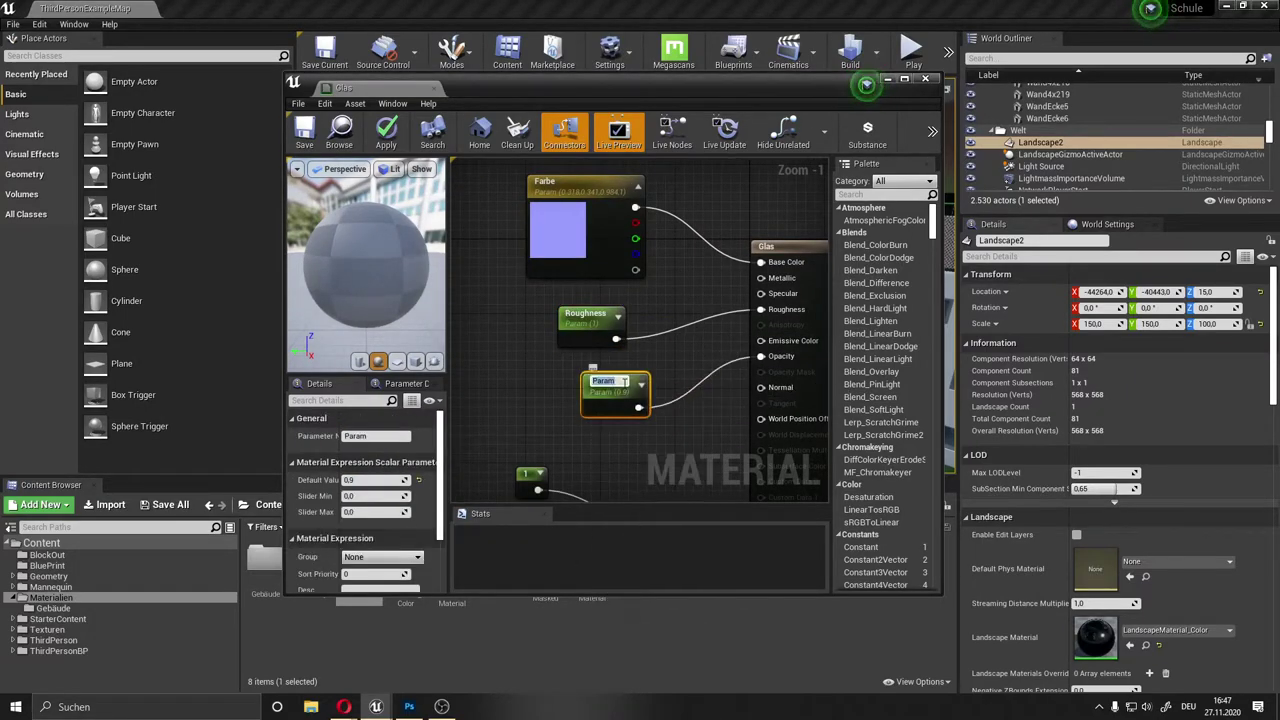
pyautogui.write('opacity')
pyautogui.press('Return')
pyautogui.moveTo(622, 384); pyautogui.dragTo(630, 191, button='right')
pyautogui.click(548, 330)
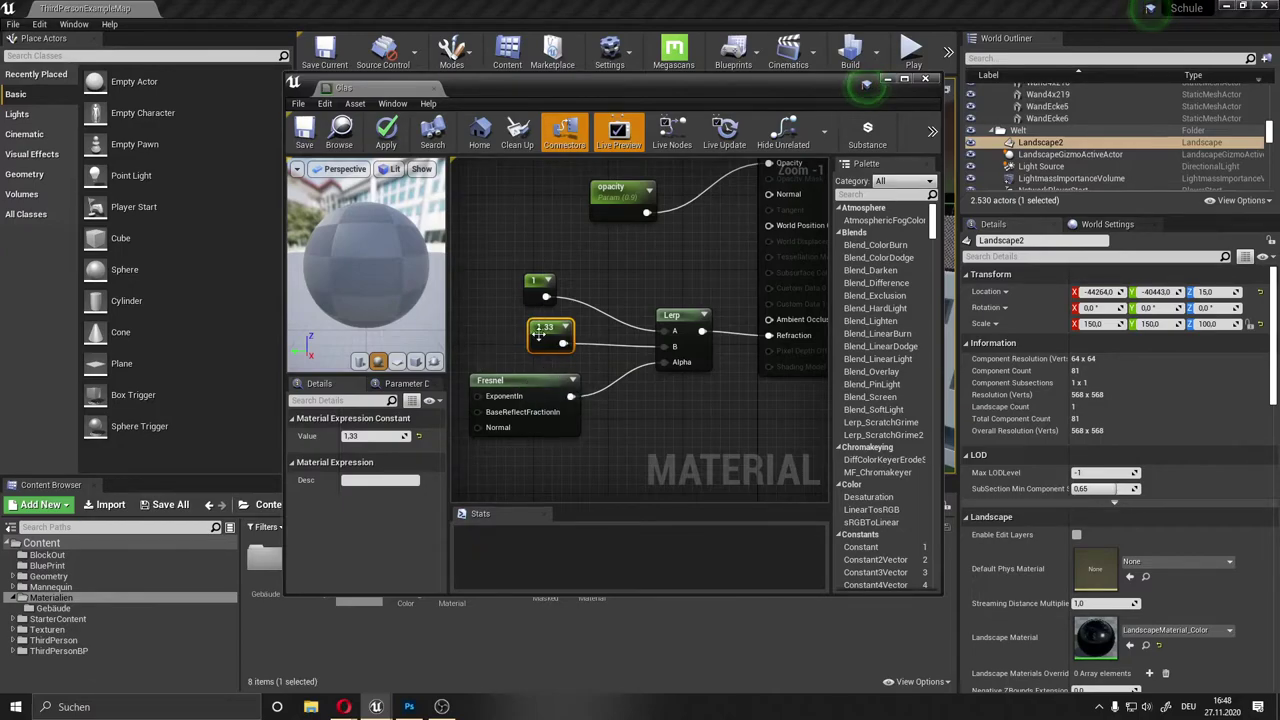
pyautogui.rightClick(550, 333)
pyautogui.click(588, 340)
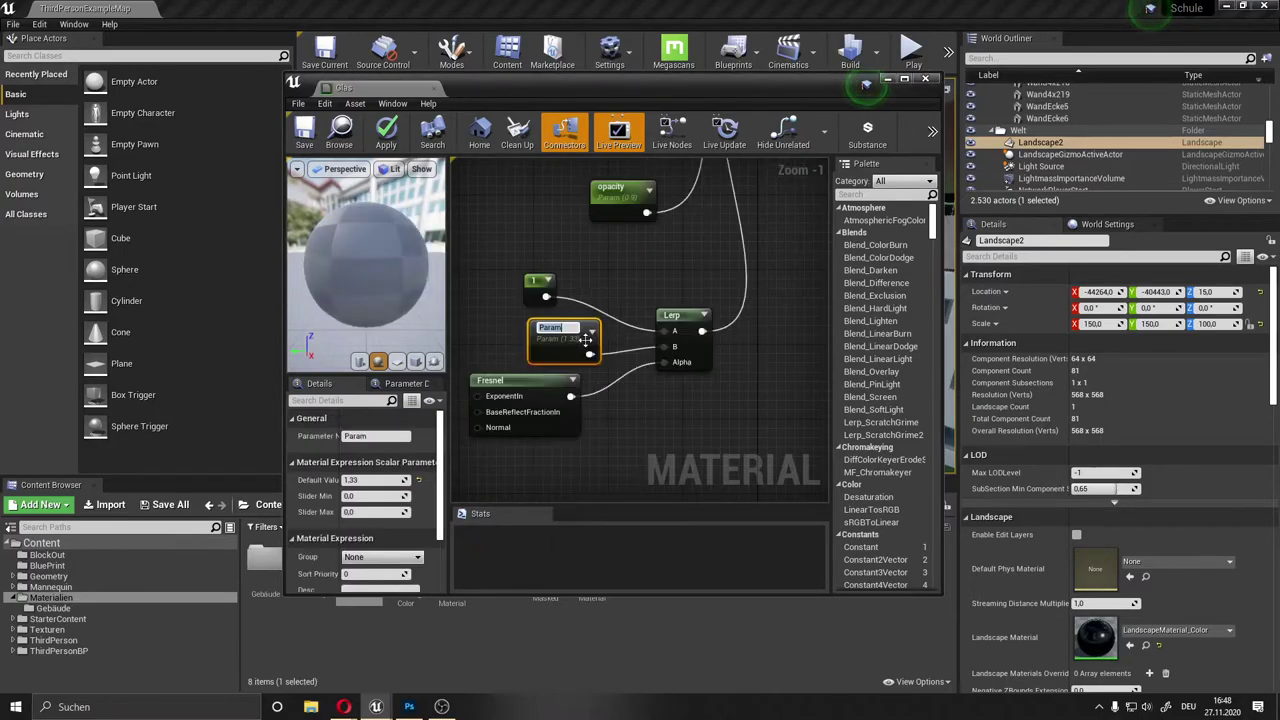
pyautogui.write('IOS')
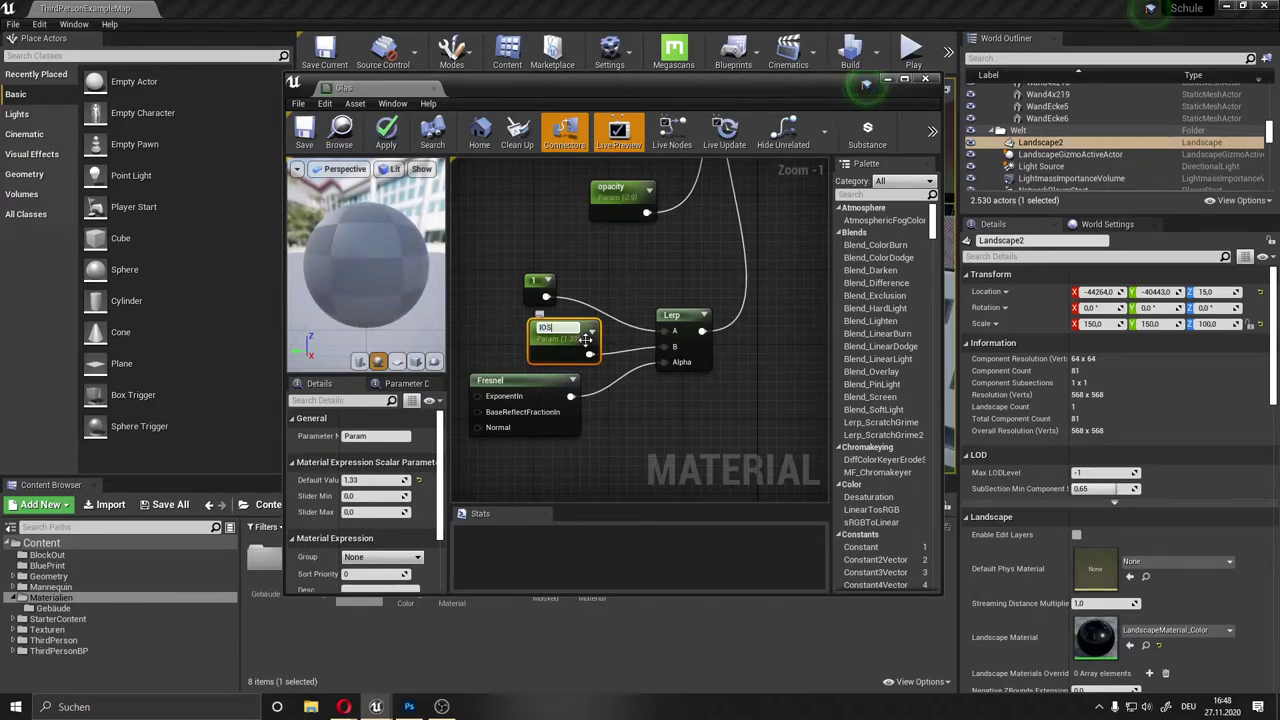
pyautogui.press('Return')
pyautogui.click(627, 310)
pyautogui.scroll(-2, 627, 310)
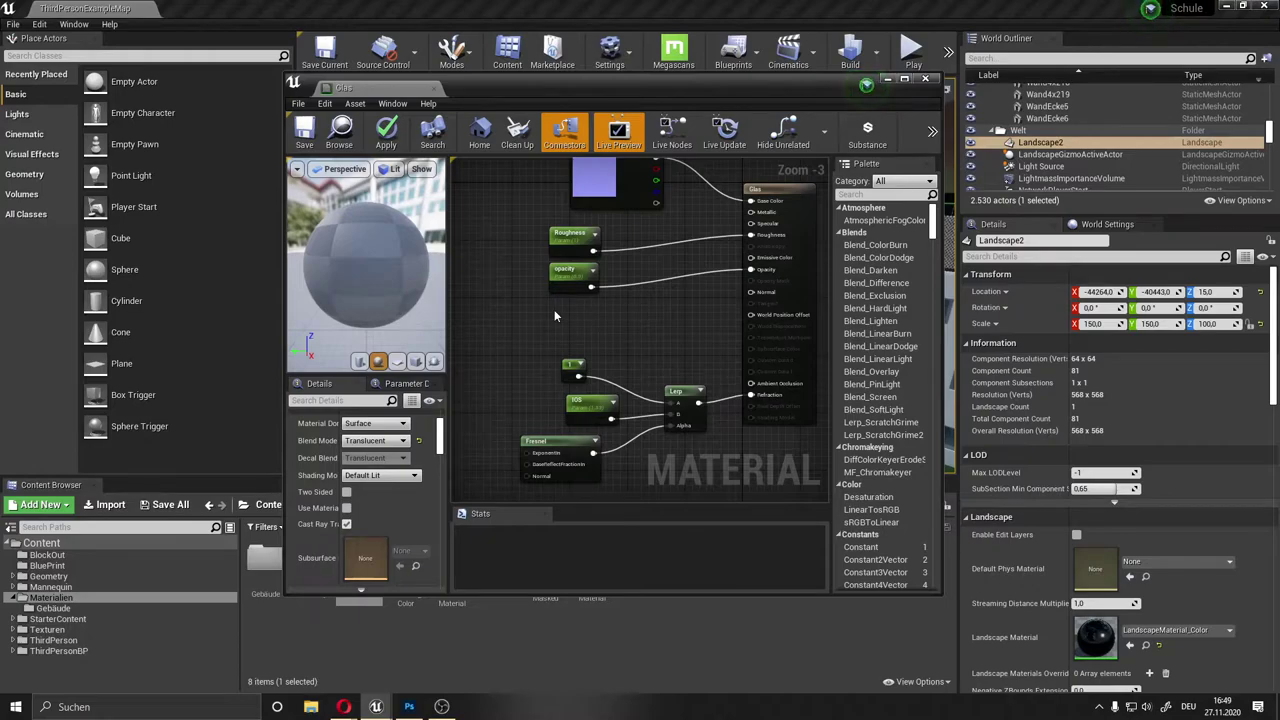
# Step: Add a Texture Sample node feeding Normal and convert it to a texture parameter named Normal
pyautogui.click(500, 313)
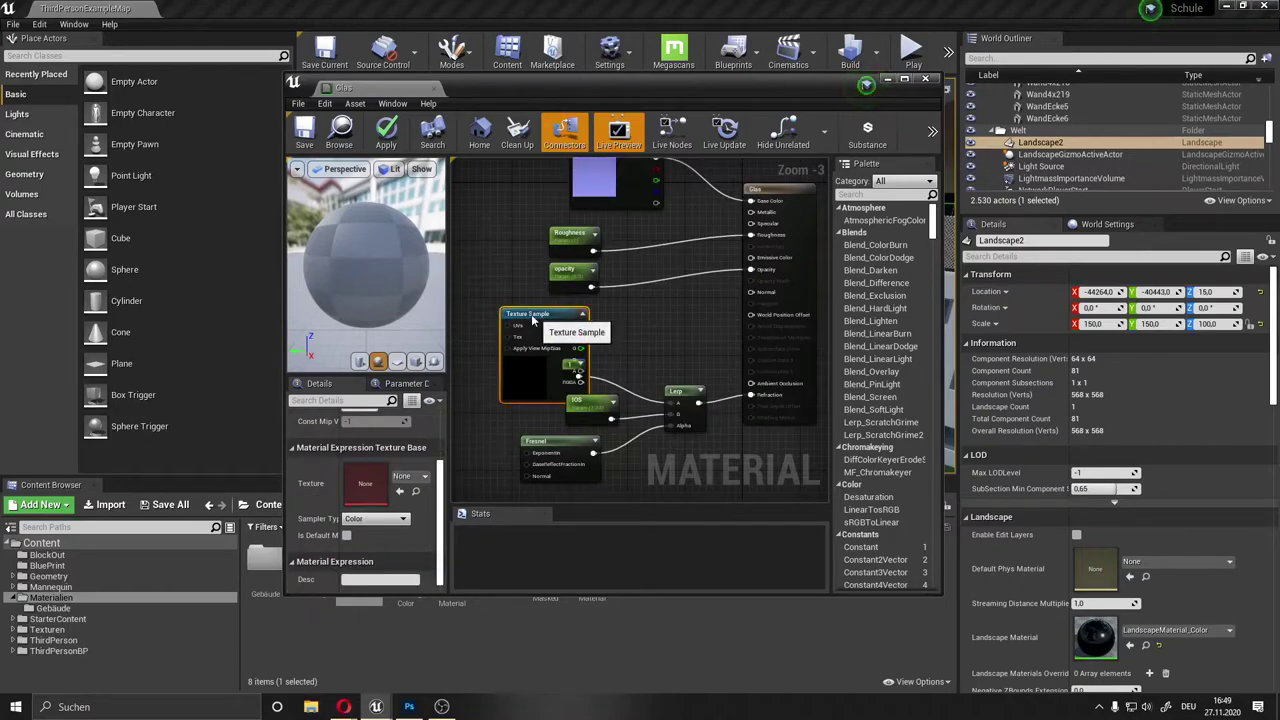
pyautogui.moveTo(522, 315)
pyautogui.mouseDown()
pyautogui.moveTo(472, 312)
pyautogui.moveTo(751, 292)
pyautogui.mouseUp()
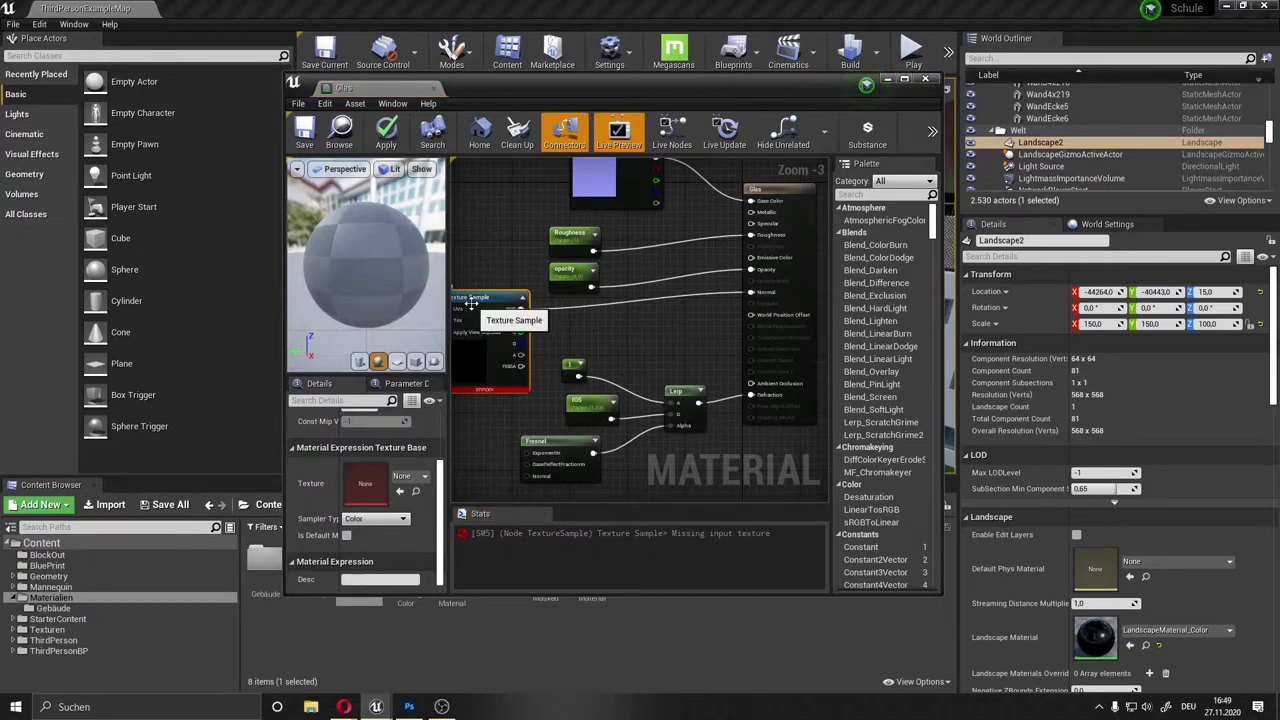
pyautogui.rightClick(477, 307)
pyautogui.click(520, 344)
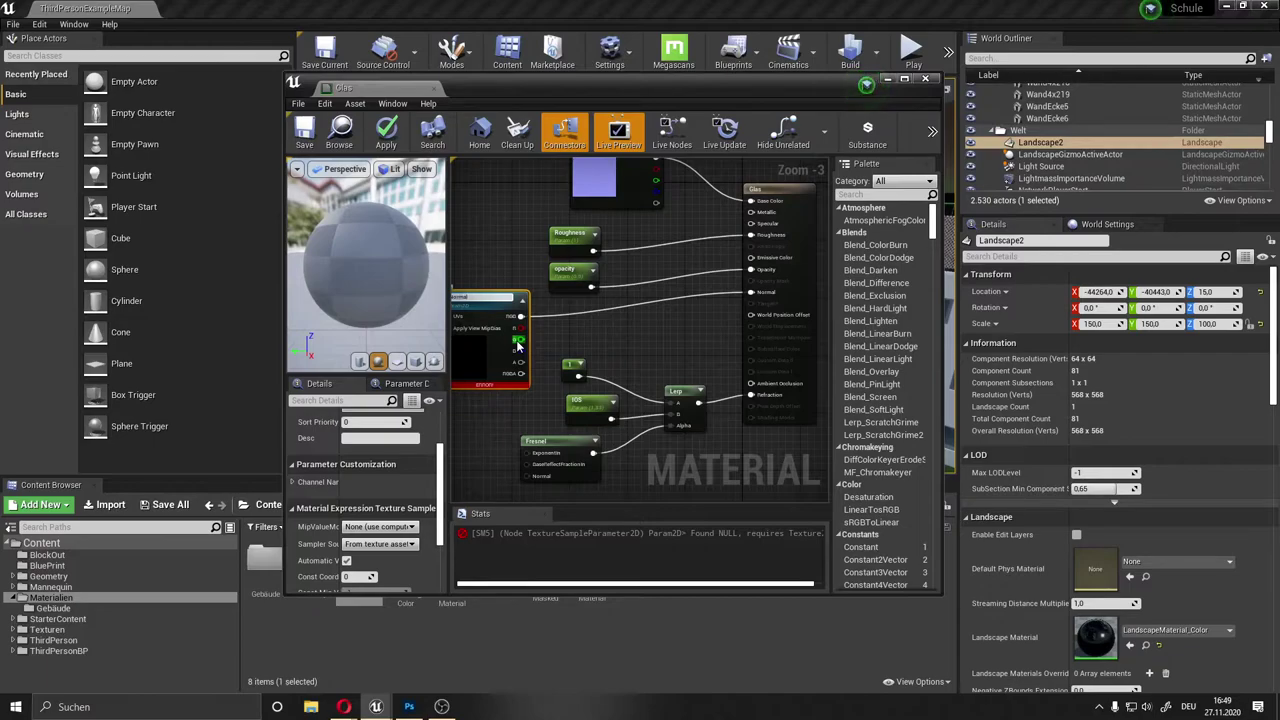
# Step: Assign a _Normal normal-map texture to the Normal parameter
pyautogui.scroll(-3, 393, 498)
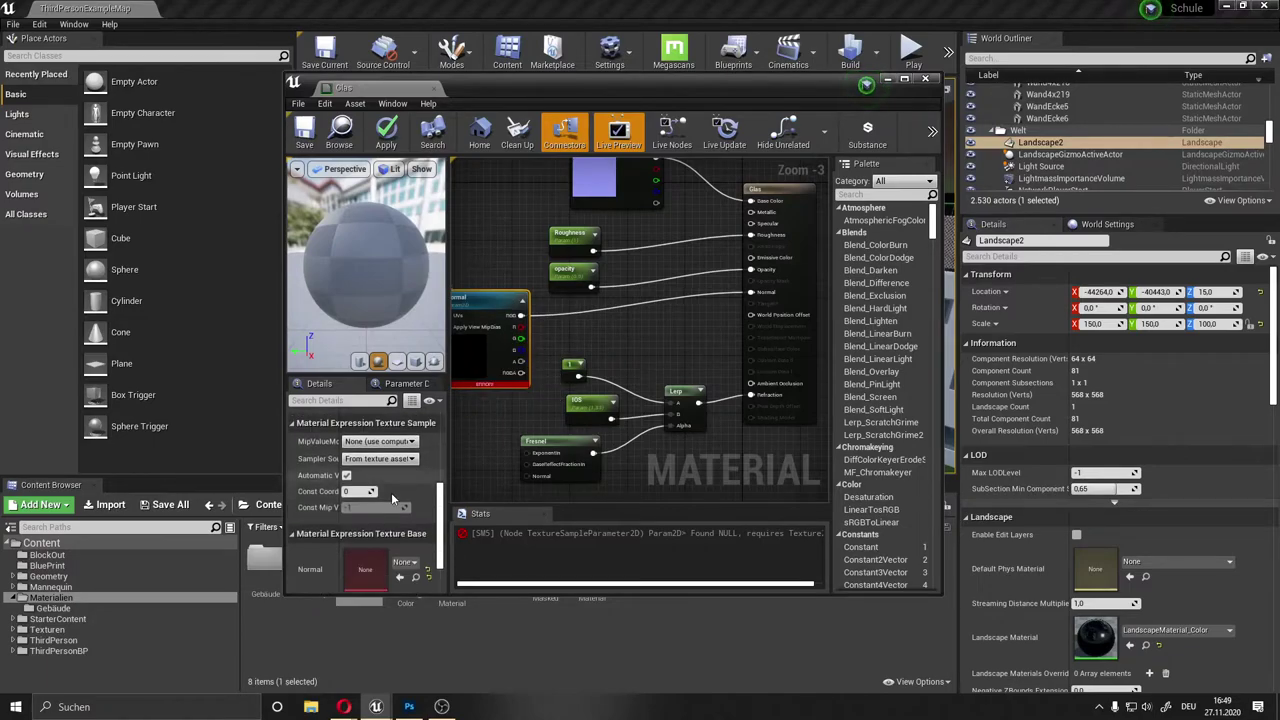
pyautogui.scroll(-1, 393, 498)
pyautogui.click(405, 541)
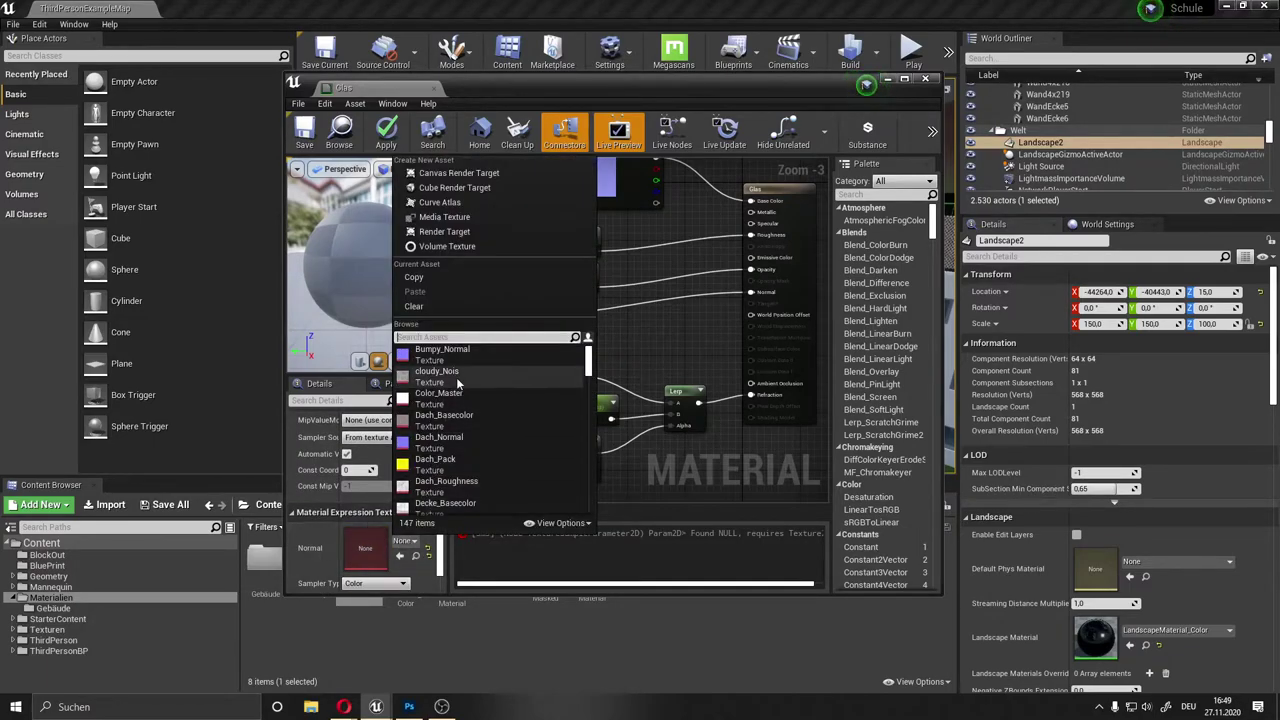
pyautogui.write('n')
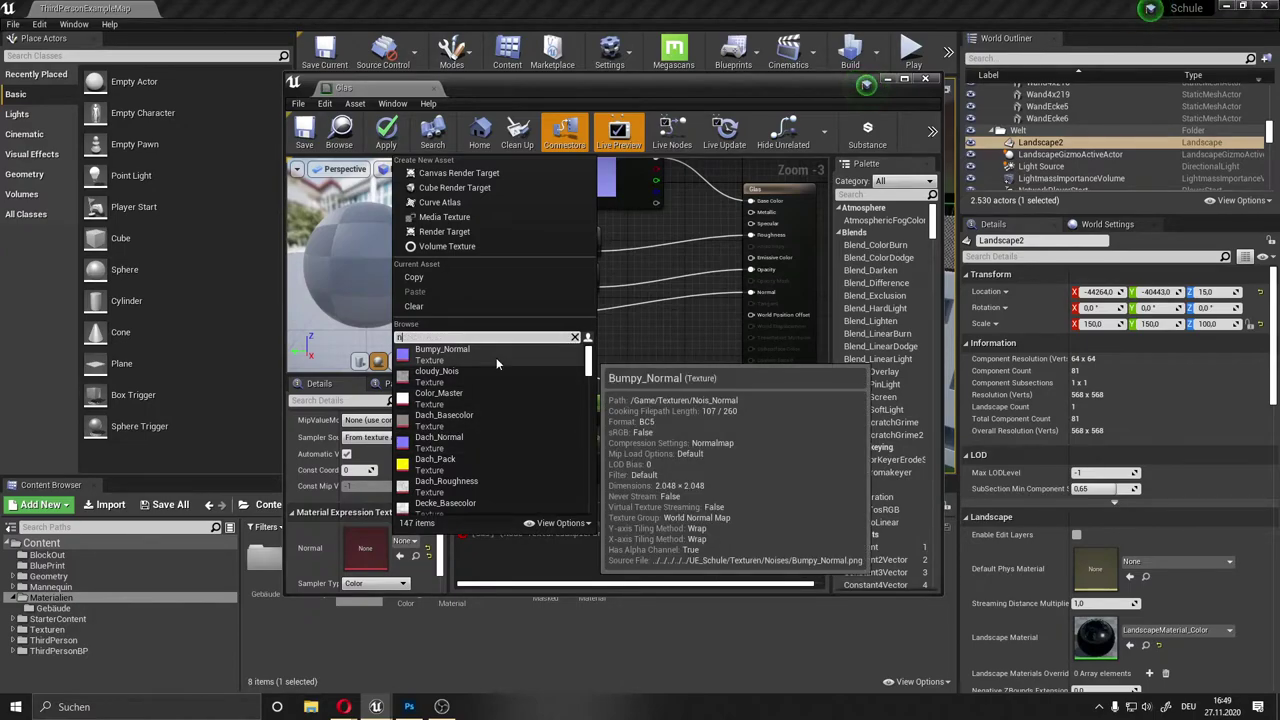
pyautogui.write('ormal')
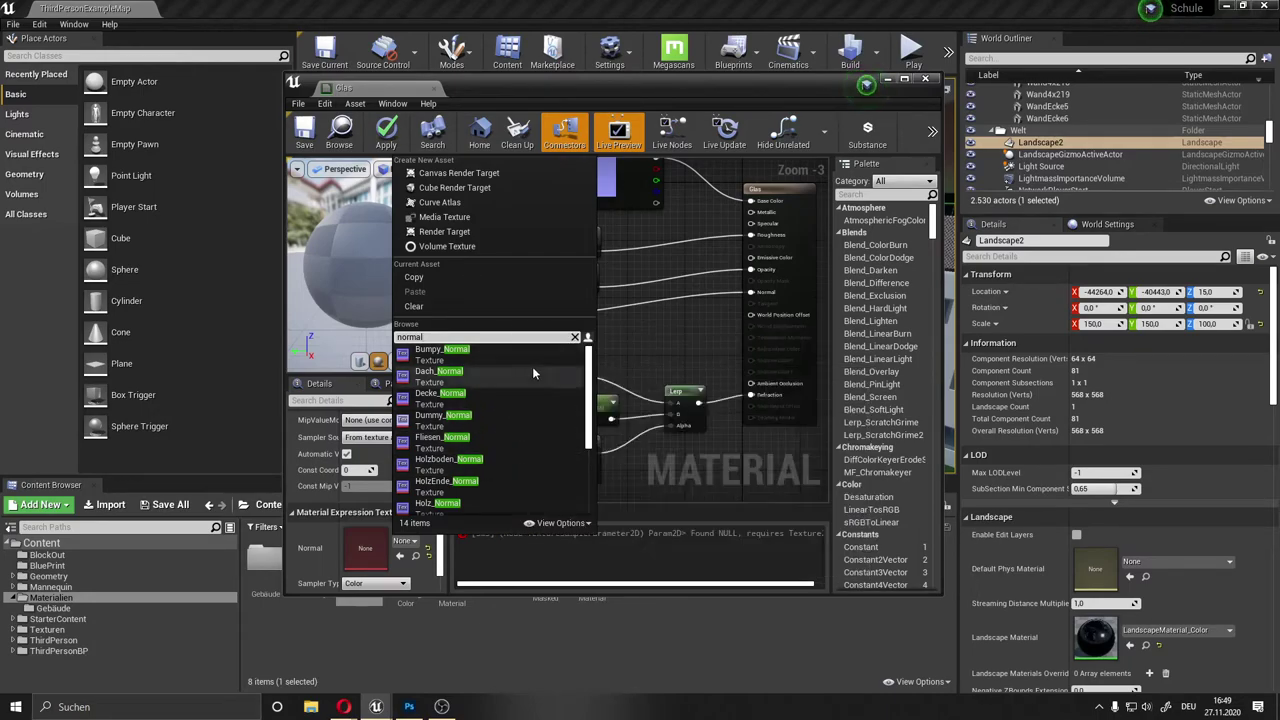
pyautogui.click(536, 482)
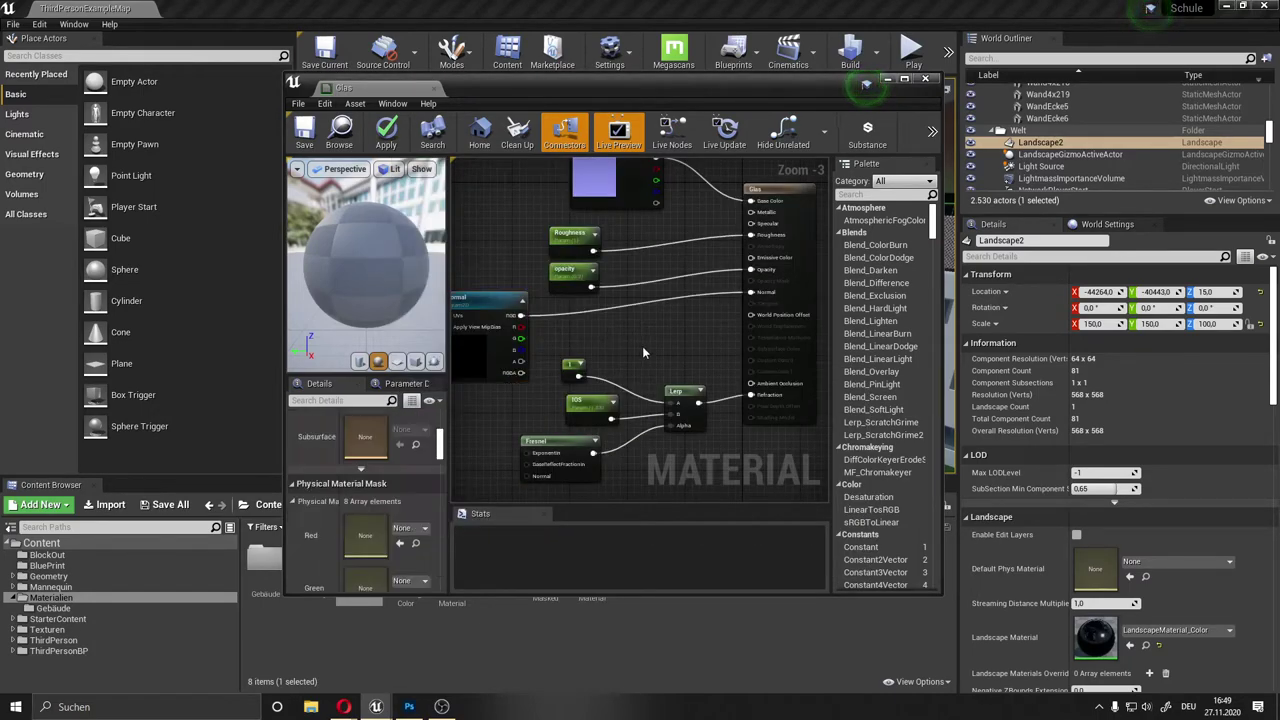
pyautogui.moveTo(648, 334); pyautogui.dragTo(639, 332, button='right')
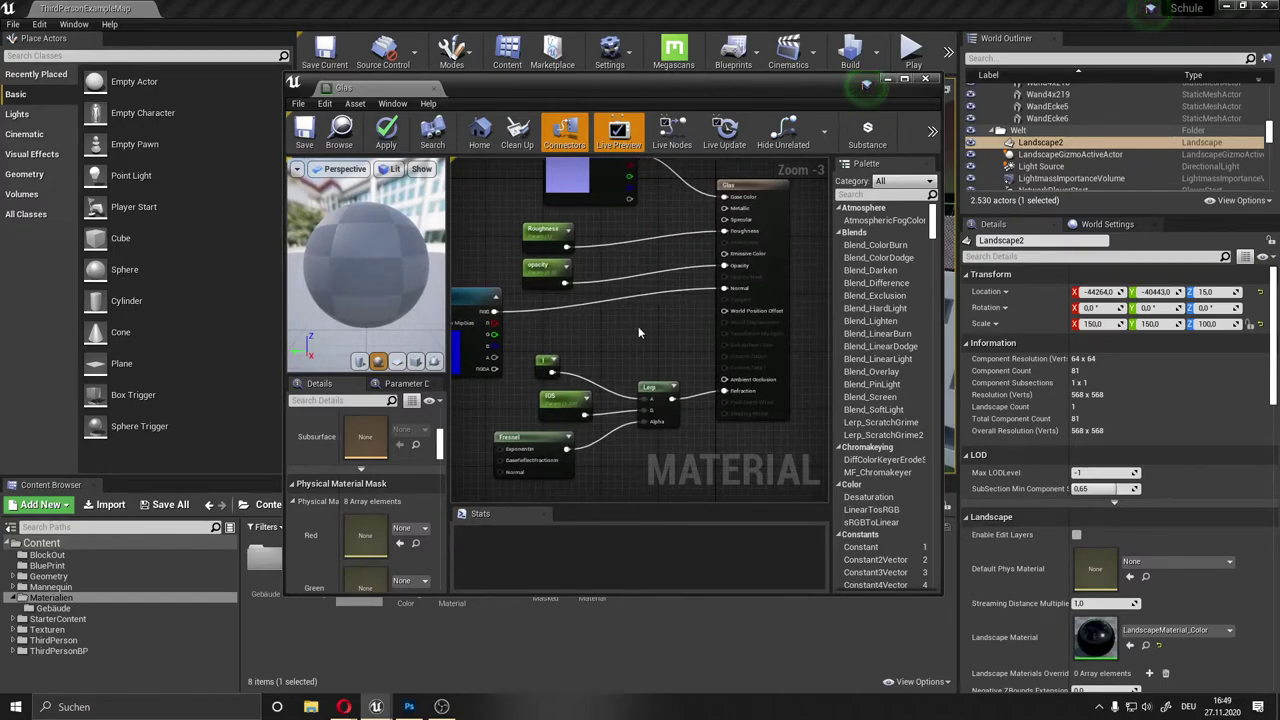
pyautogui.moveTo(638, 332); pyautogui.dragTo(674, 322, button='right')
# Step: Save the Glas material
pyautogui.scroll(-1, 674, 322)
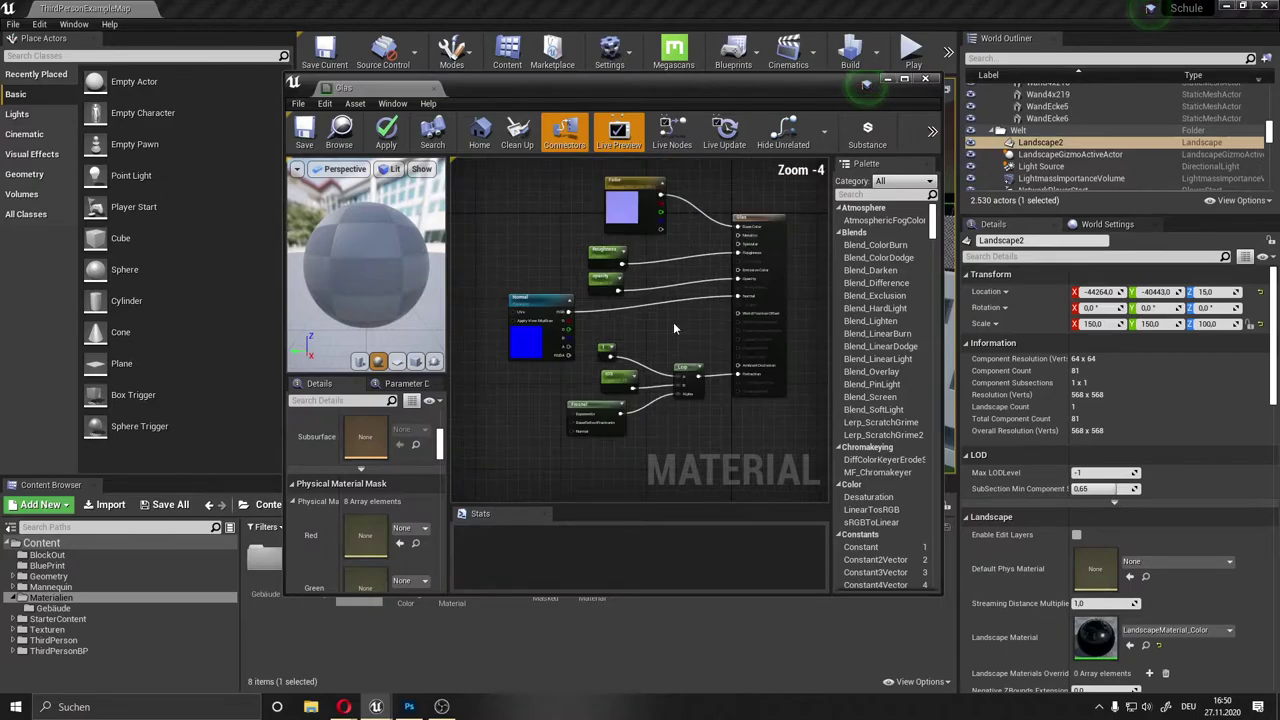
pyautogui.rightClick(674, 322)
pyautogui.click(643, 322)
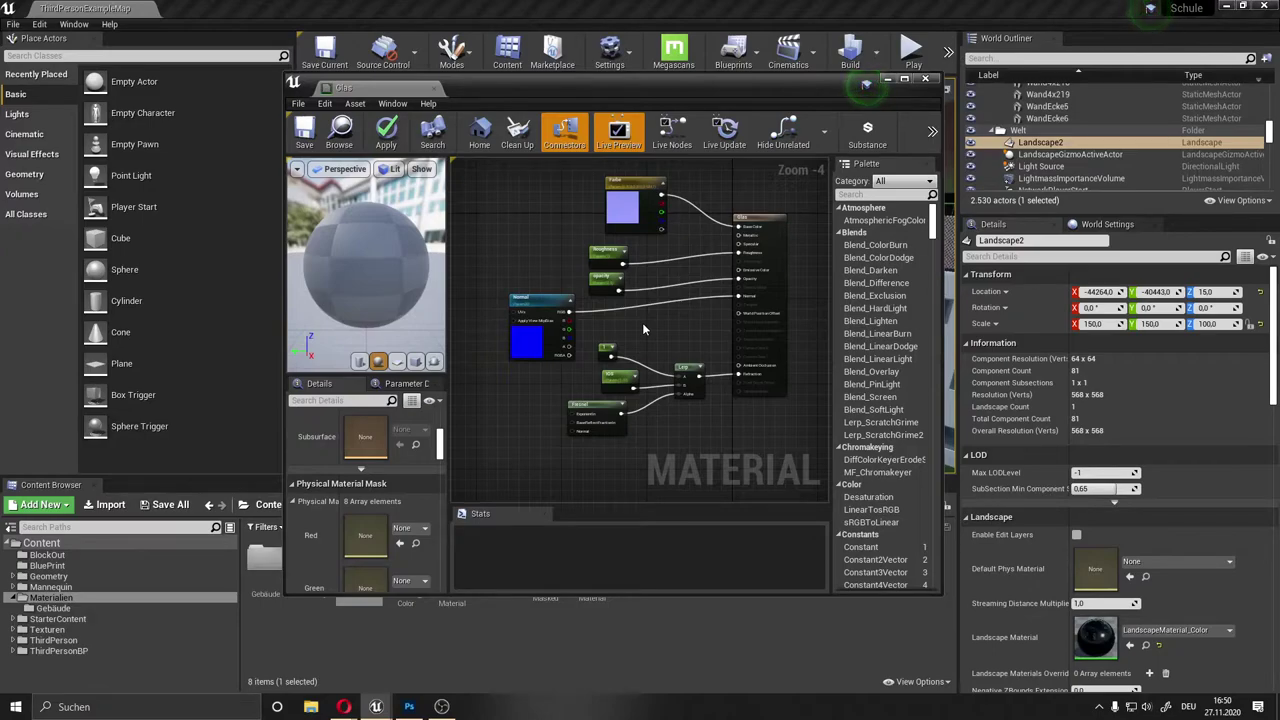
pyautogui.click(312, 143)
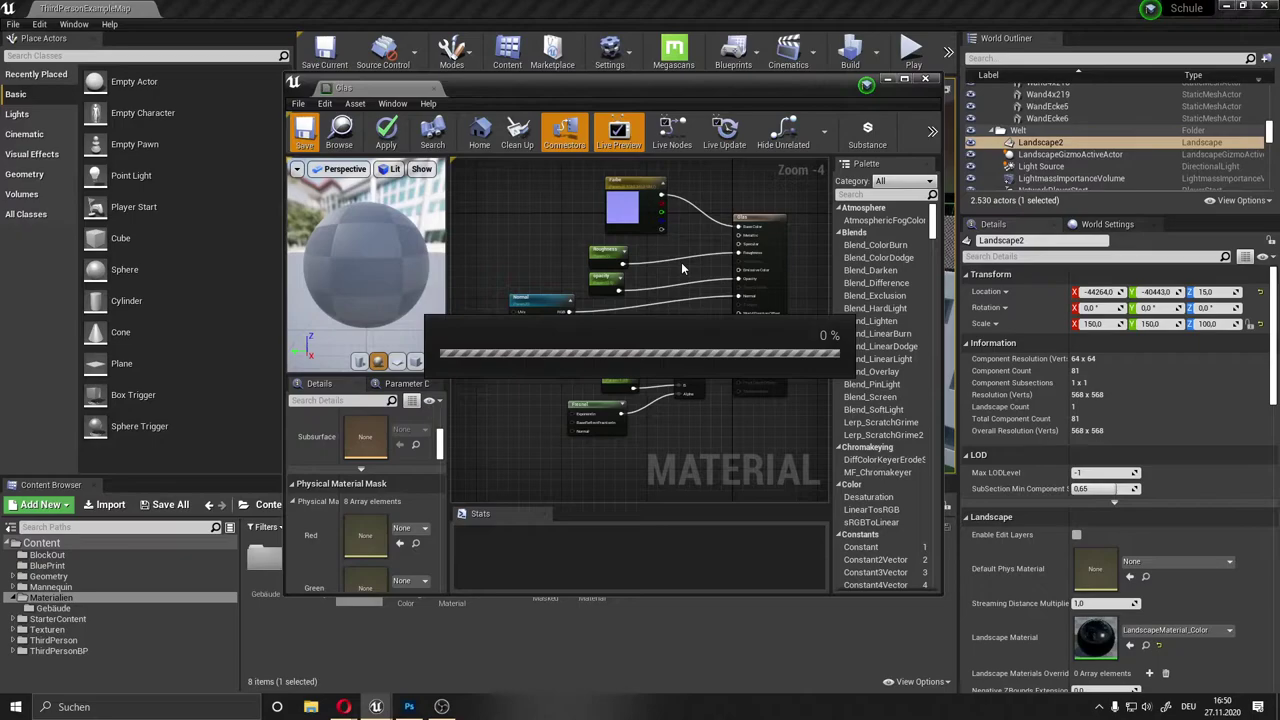
# Step: Change the IOS parameter's default value from 1.33 to 1.52
pyautogui.press('BackSpace')
pyautogui.press('BackSpace')
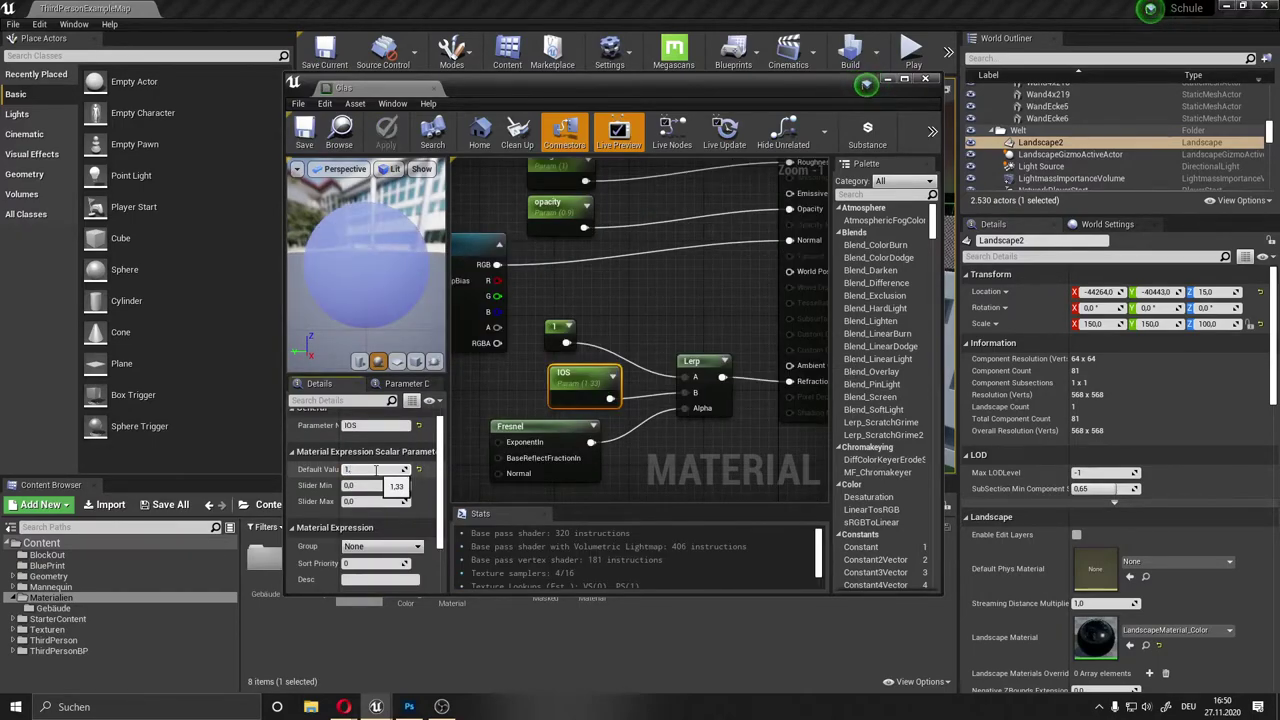
pyautogui.write('52')
pyautogui.press('Return')
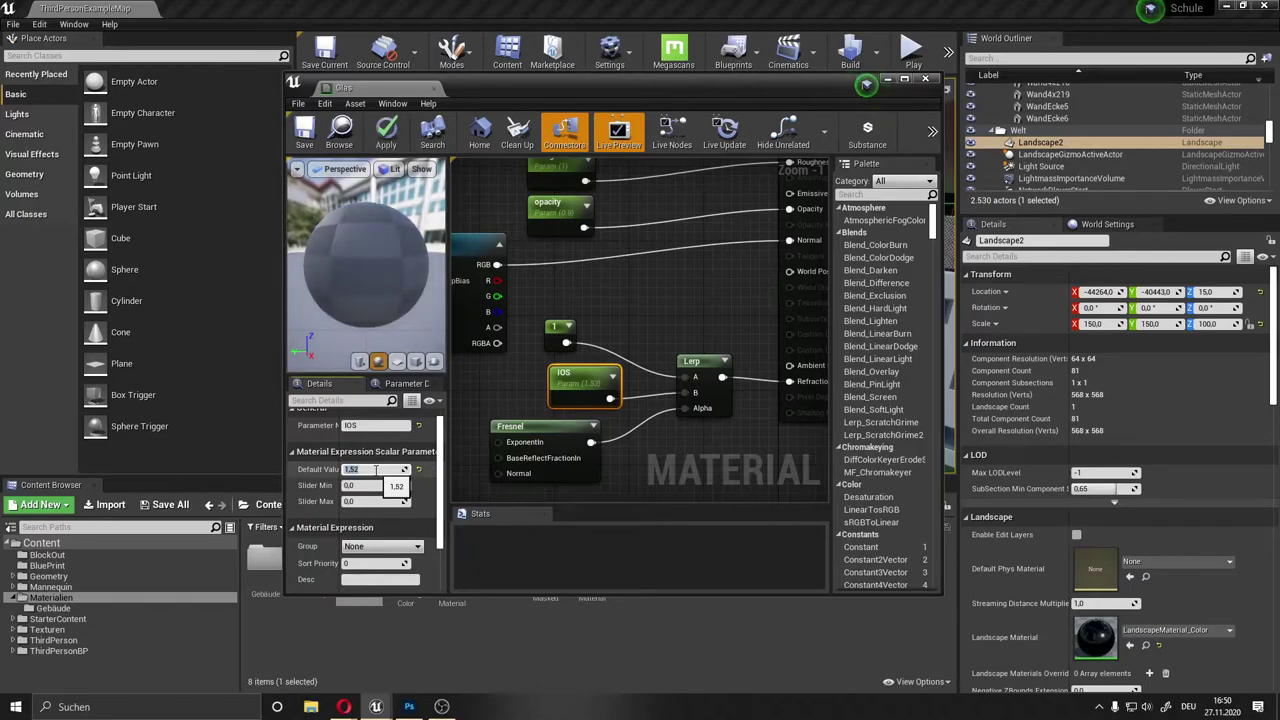
pyautogui.scroll(-1, 661, 293)
pyautogui.moveTo(661, 300); pyautogui.dragTo(653, 322, button='right')
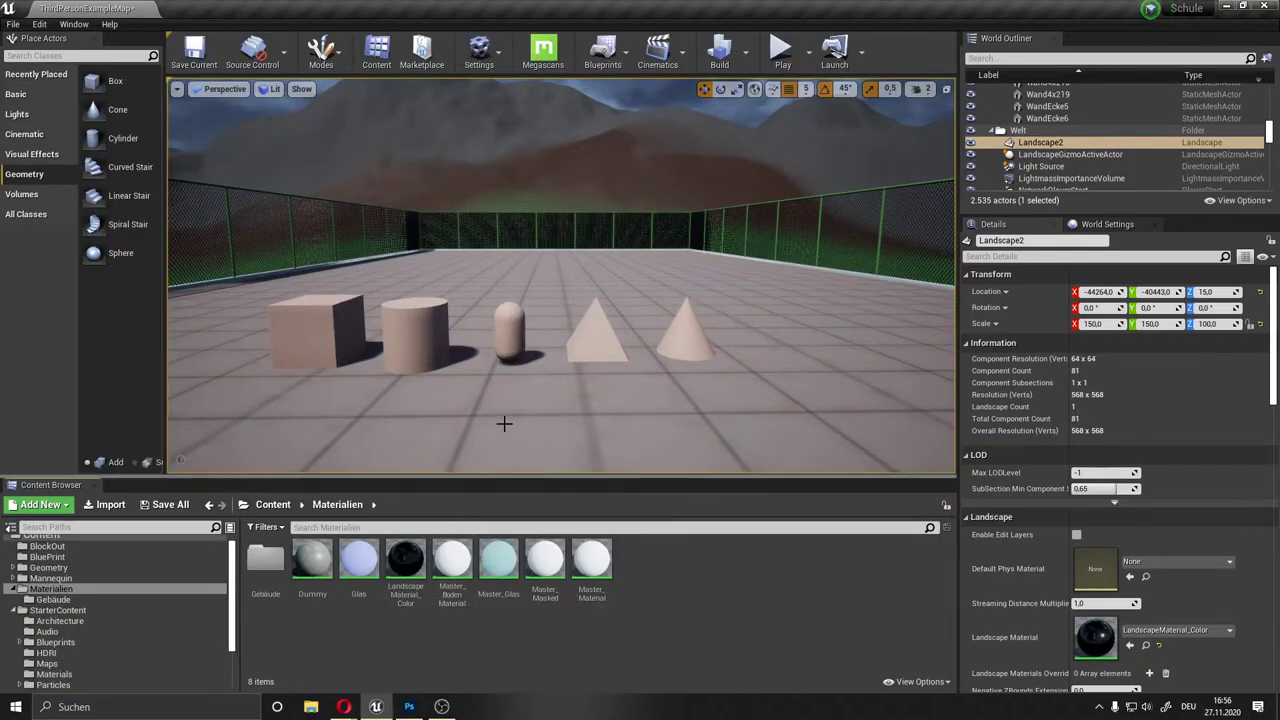
# Step: Turn the level view to the five shapes and bring up the Glas asset's actions
pyautogui.moveTo(504, 424)
pyautogui.mouseDown(button='right')
pyautogui.moveTo(544, 428)
pyautogui.moveTo(520, 430)
pyautogui.mouseUp(button='right')
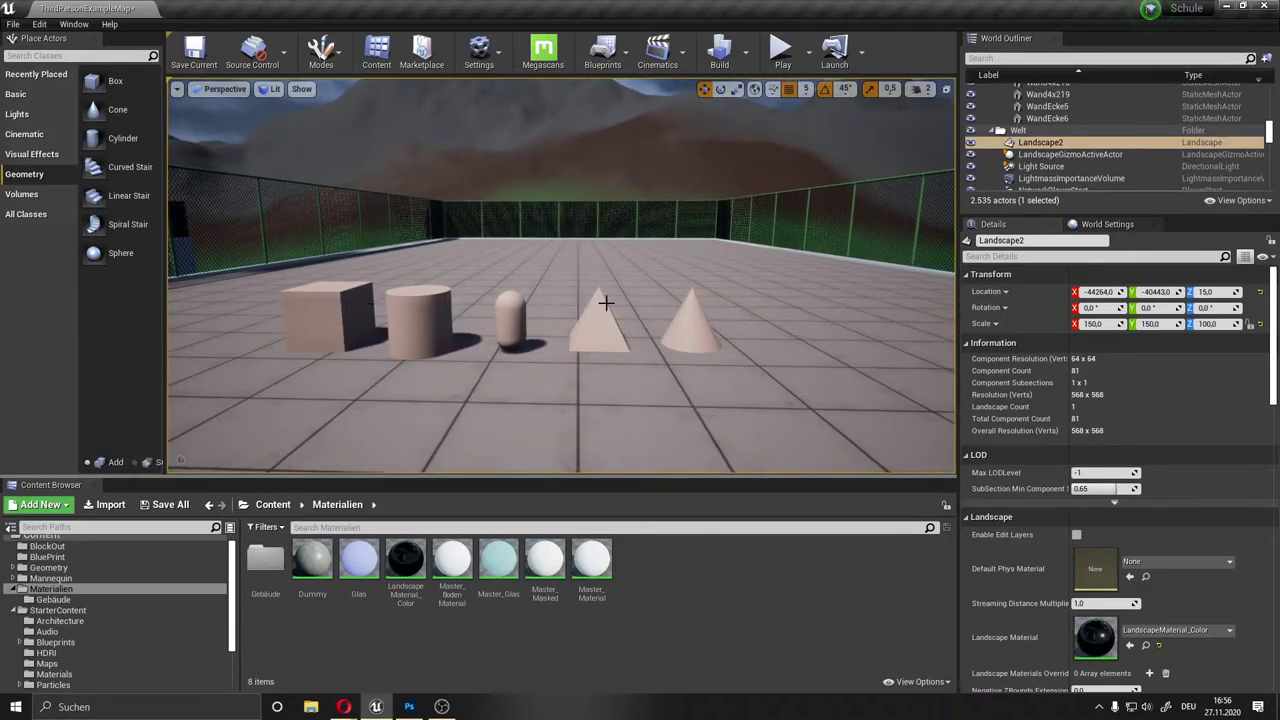
pyautogui.rightClick(368, 562)
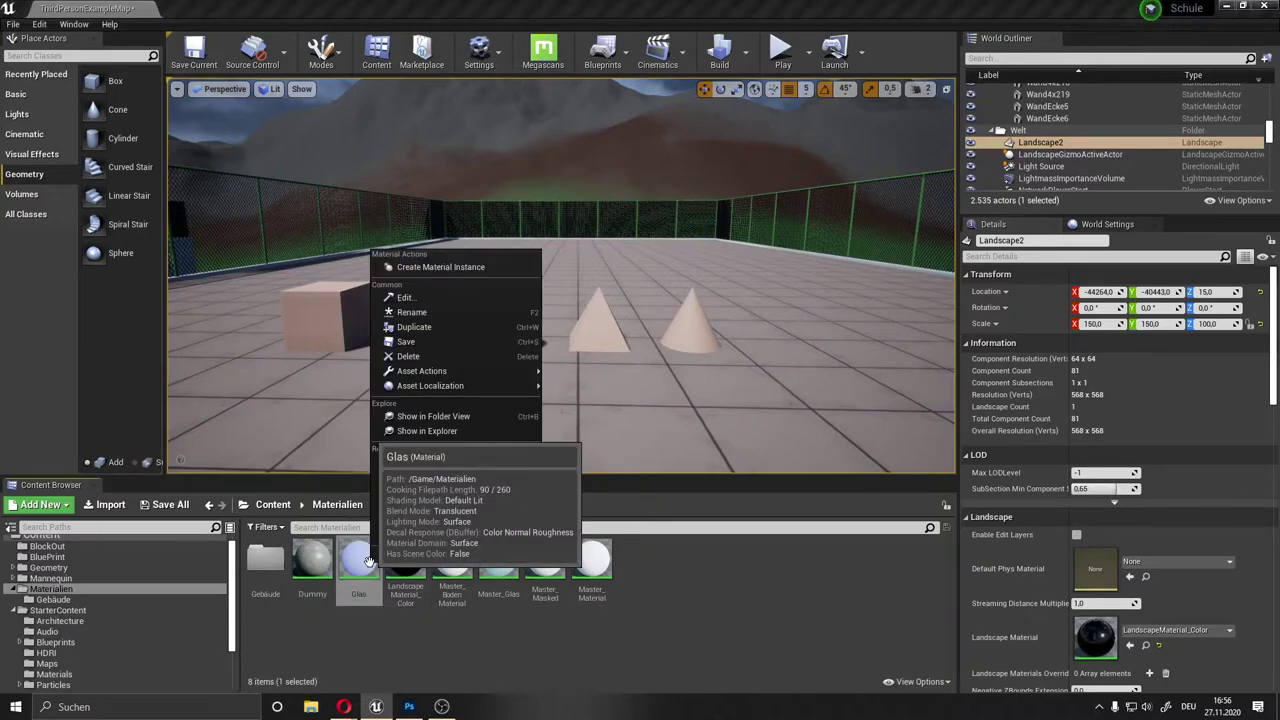
# Step: Create the Glas_Inst instance and apply it to the cube, cylinder, capsule, pyramid and cone
pyautogui.click(453, 269)
pyautogui.press('Return')
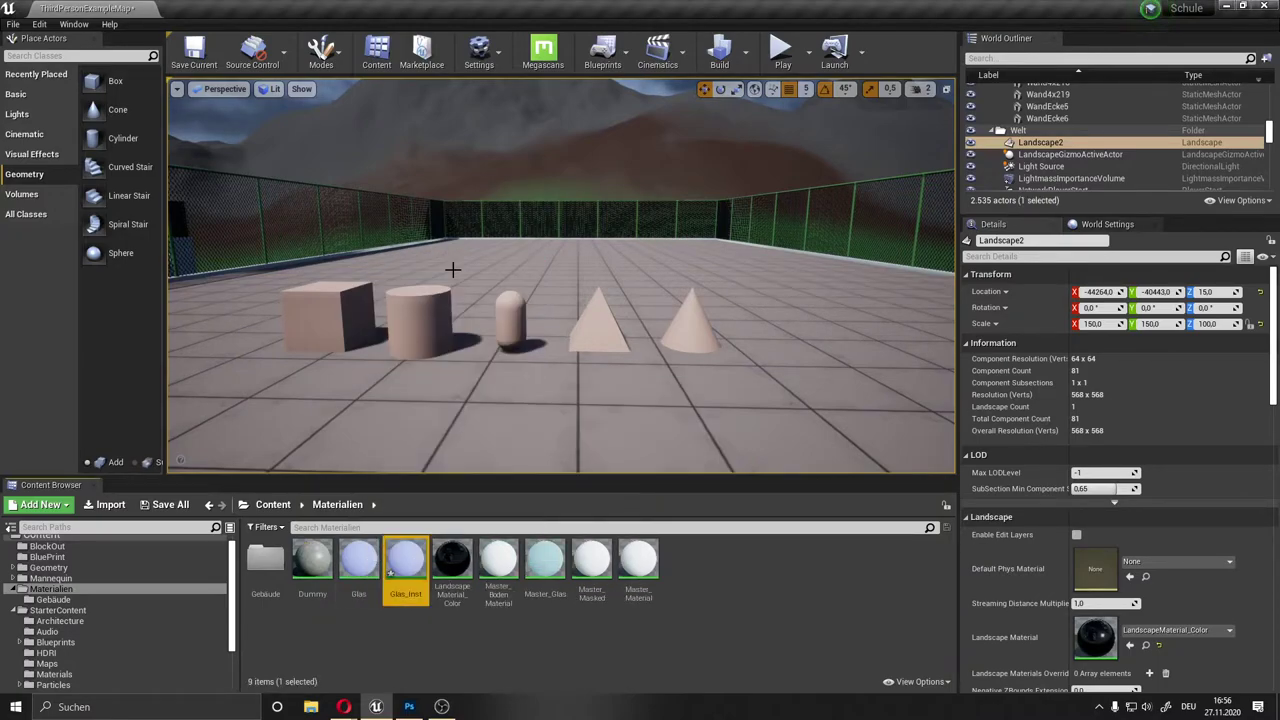
pyautogui.moveTo(385, 556); pyautogui.dragTo(329, 330)
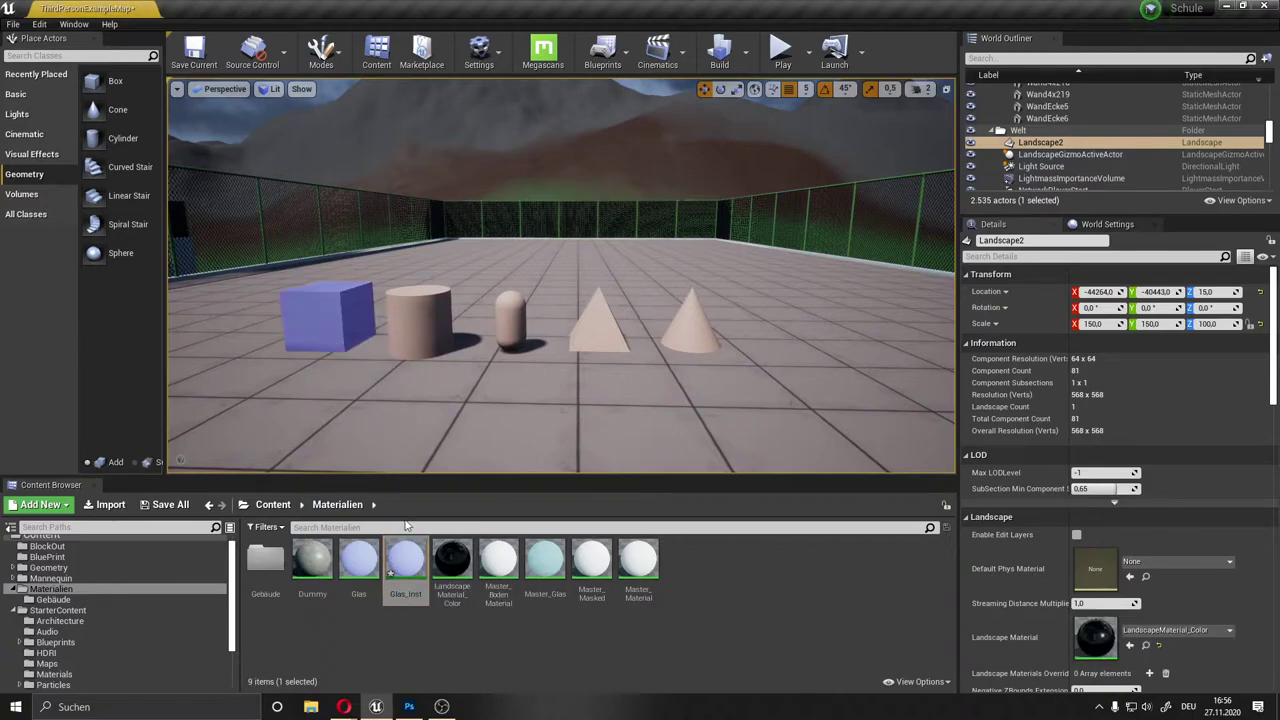
pyautogui.moveTo(403, 566); pyautogui.dragTo(441, 376)
pyautogui.moveTo(406, 560); pyautogui.dragTo(510, 325)
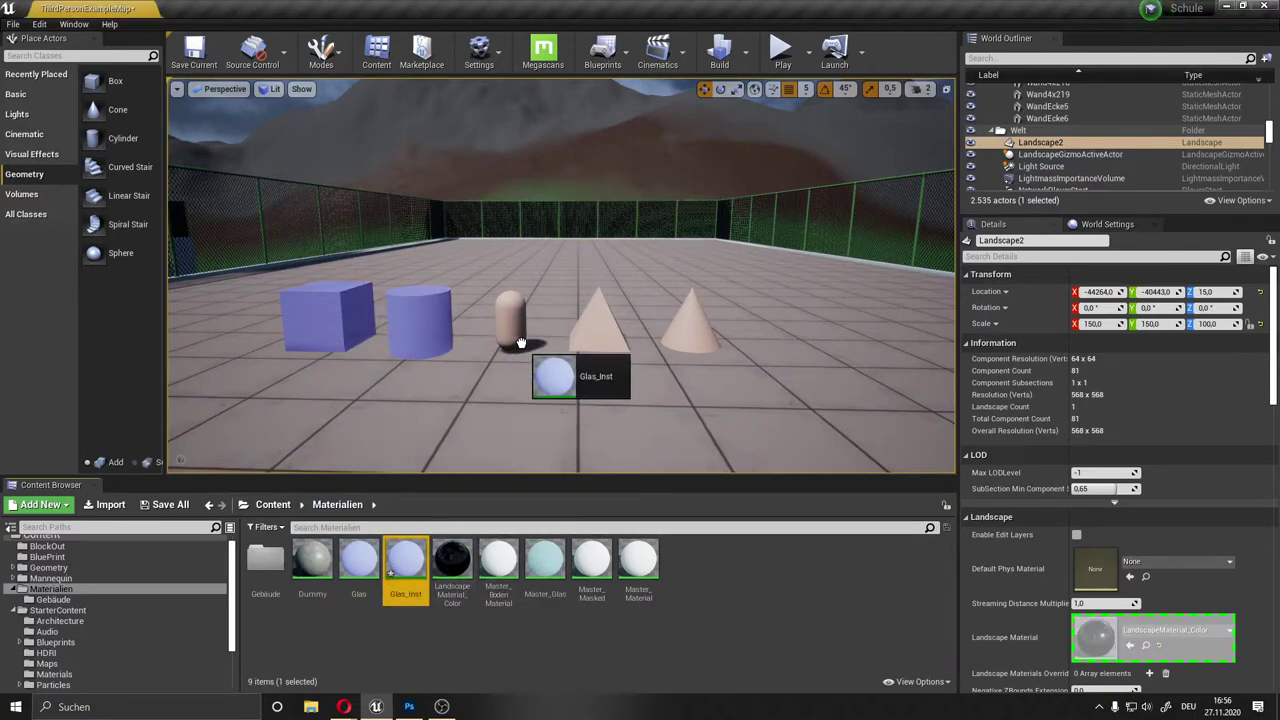
pyautogui.moveTo(406, 563); pyautogui.dragTo(598, 325)
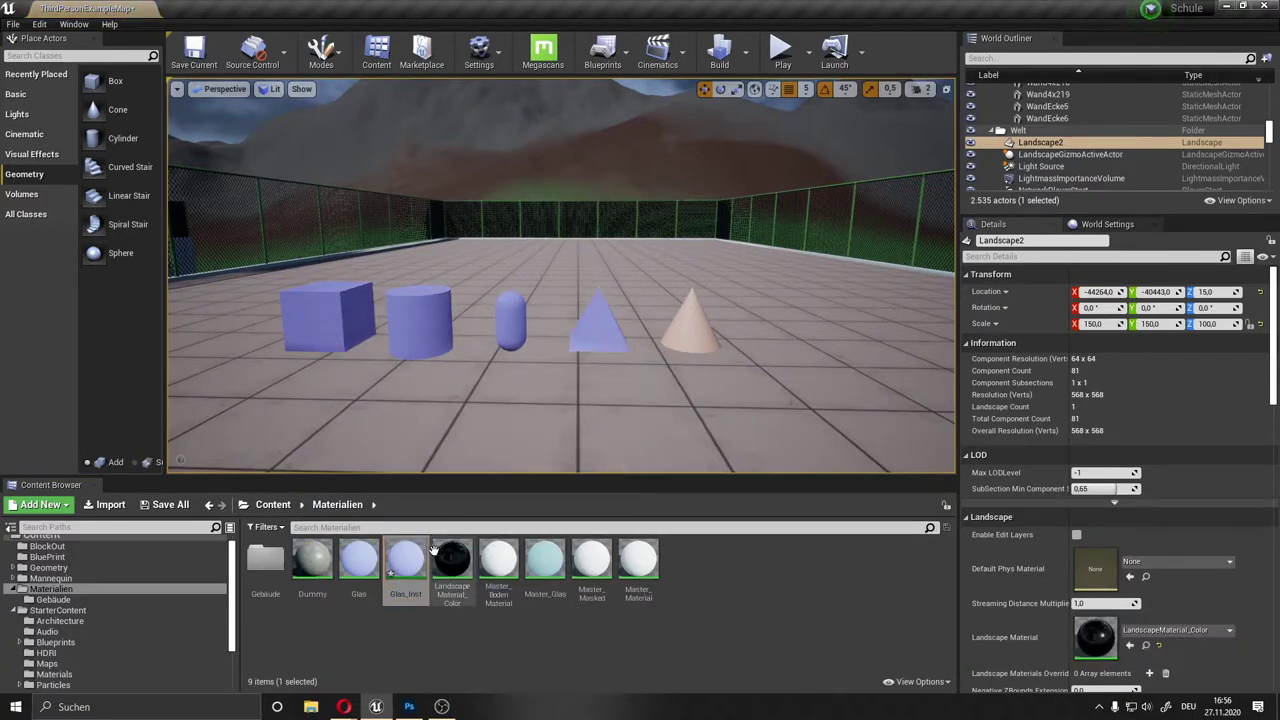
pyautogui.moveTo(406, 563); pyautogui.dragTo(680, 322)
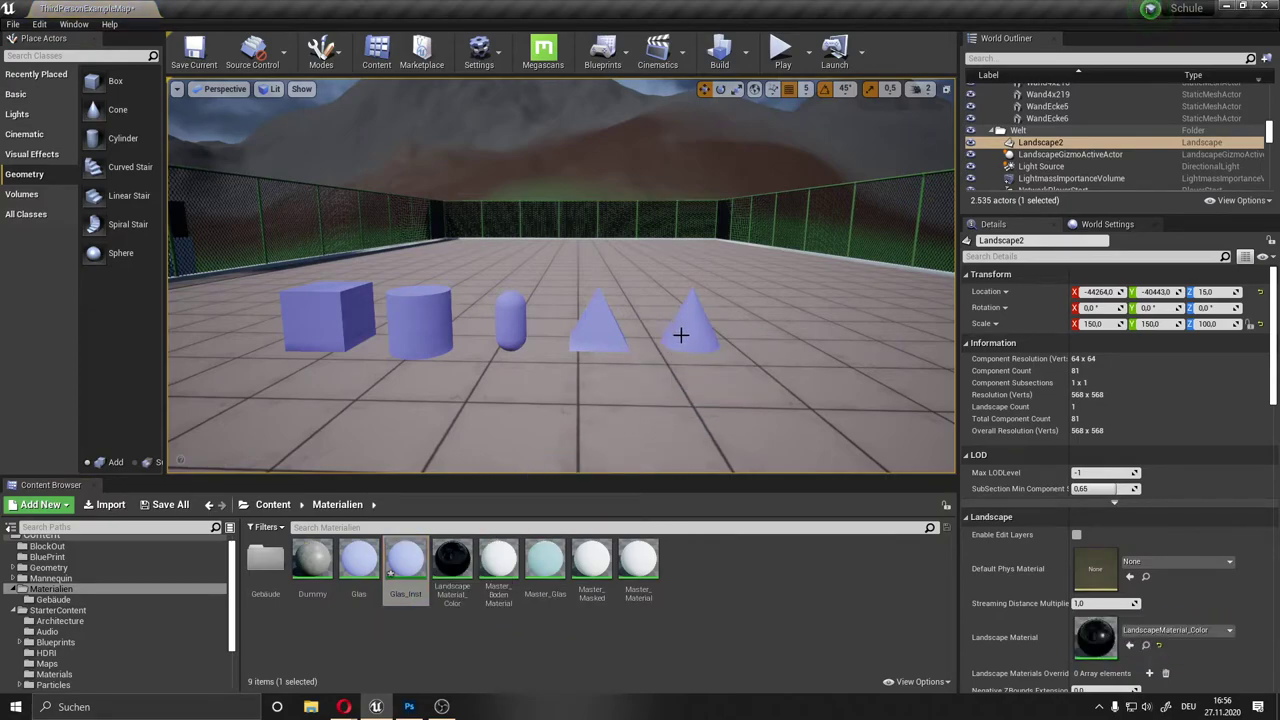
pyautogui.scroll(-3, 1020, 552)
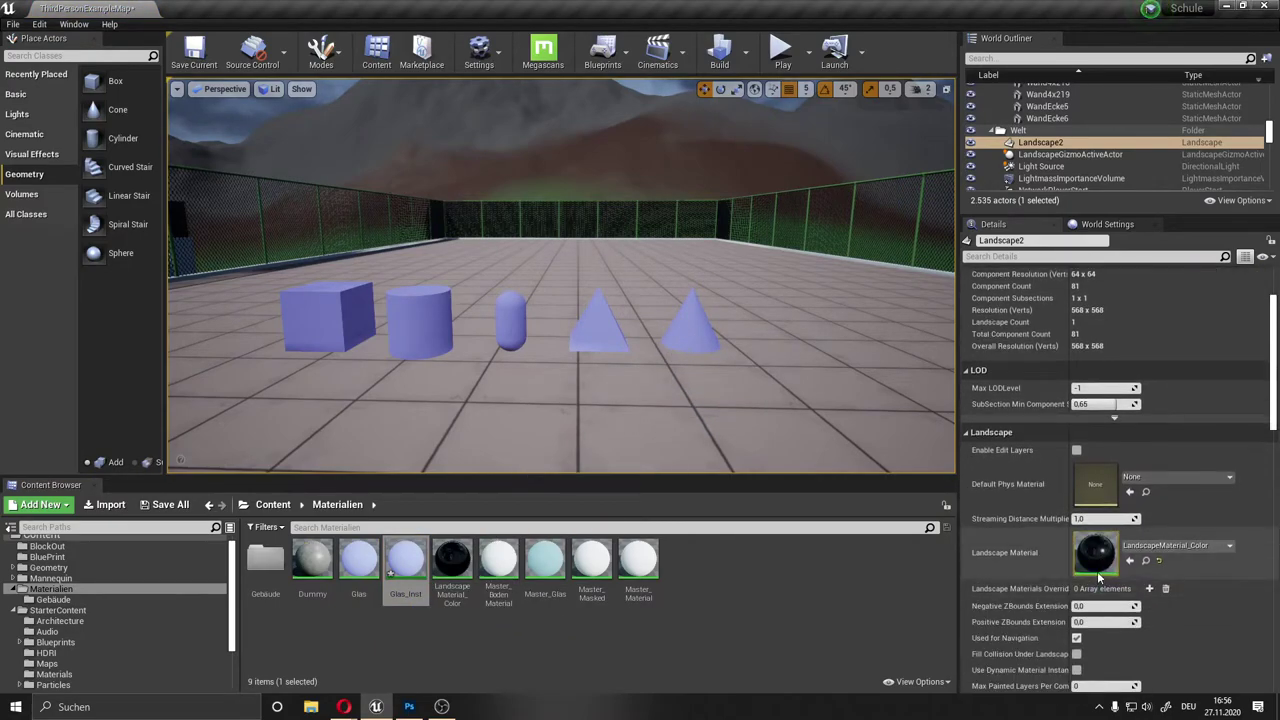
# Step: In Glas_Inst, override the Farbe colour with a neutral grey (0.276)
pyautogui.doubleClick(406, 560)
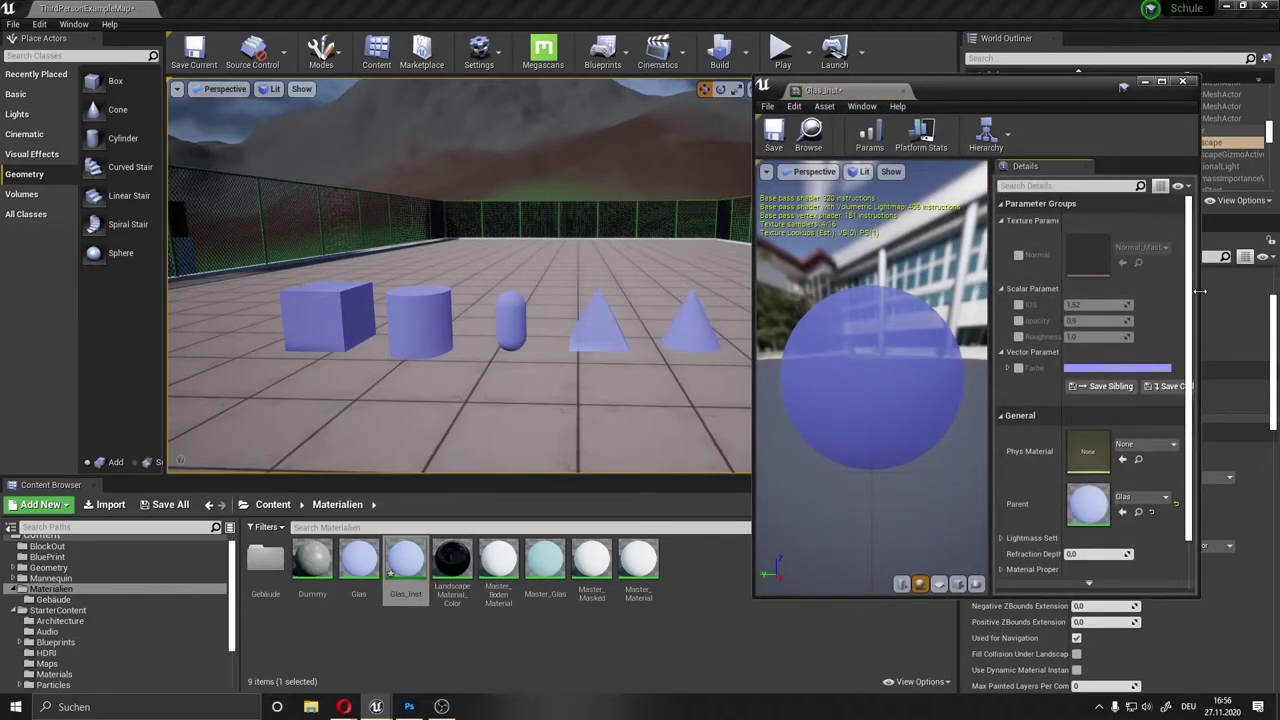
pyautogui.moveTo(1198, 290); pyautogui.dragTo(1266, 291)
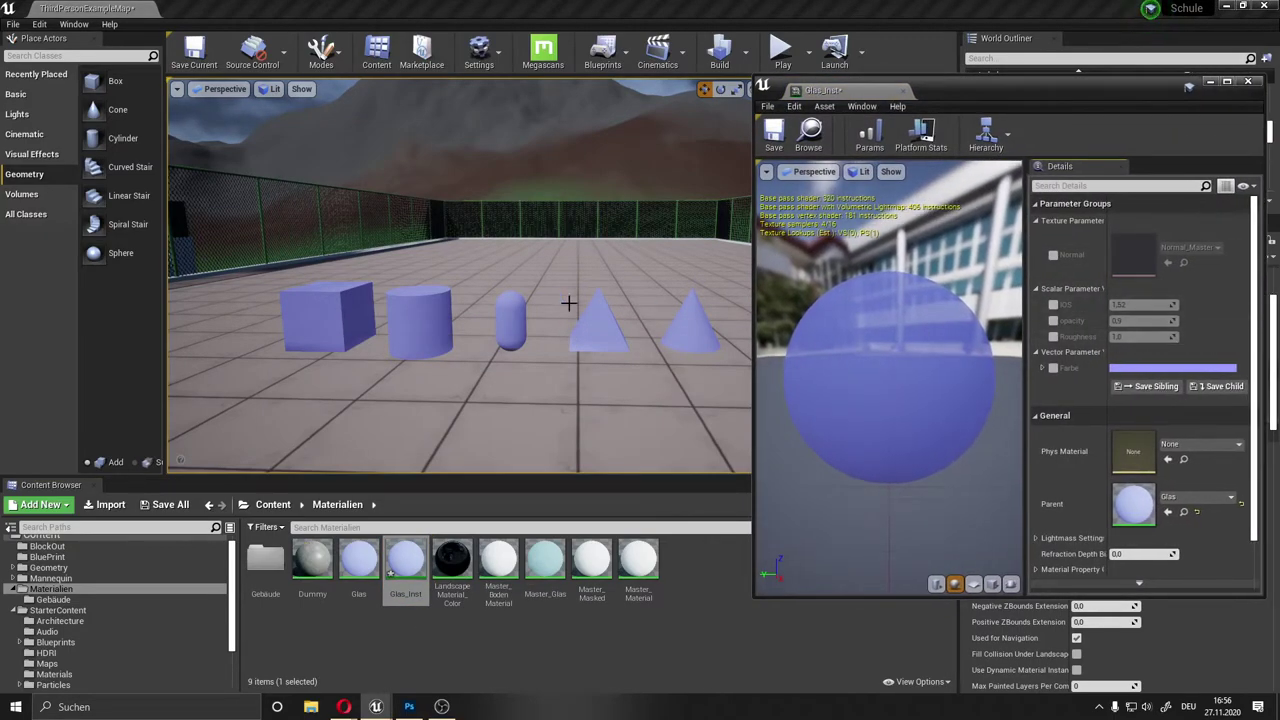
pyautogui.moveTo(461, 311); pyautogui.dragTo(480, 290)
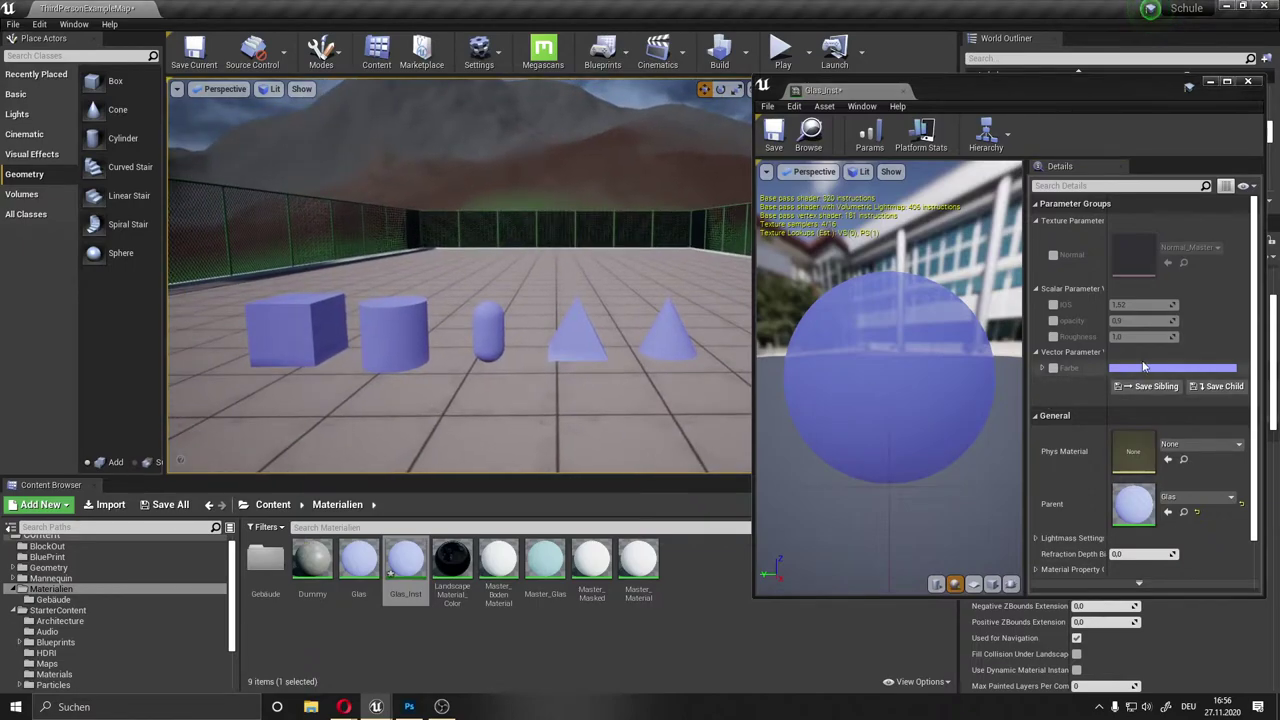
pyautogui.click(1053, 368)
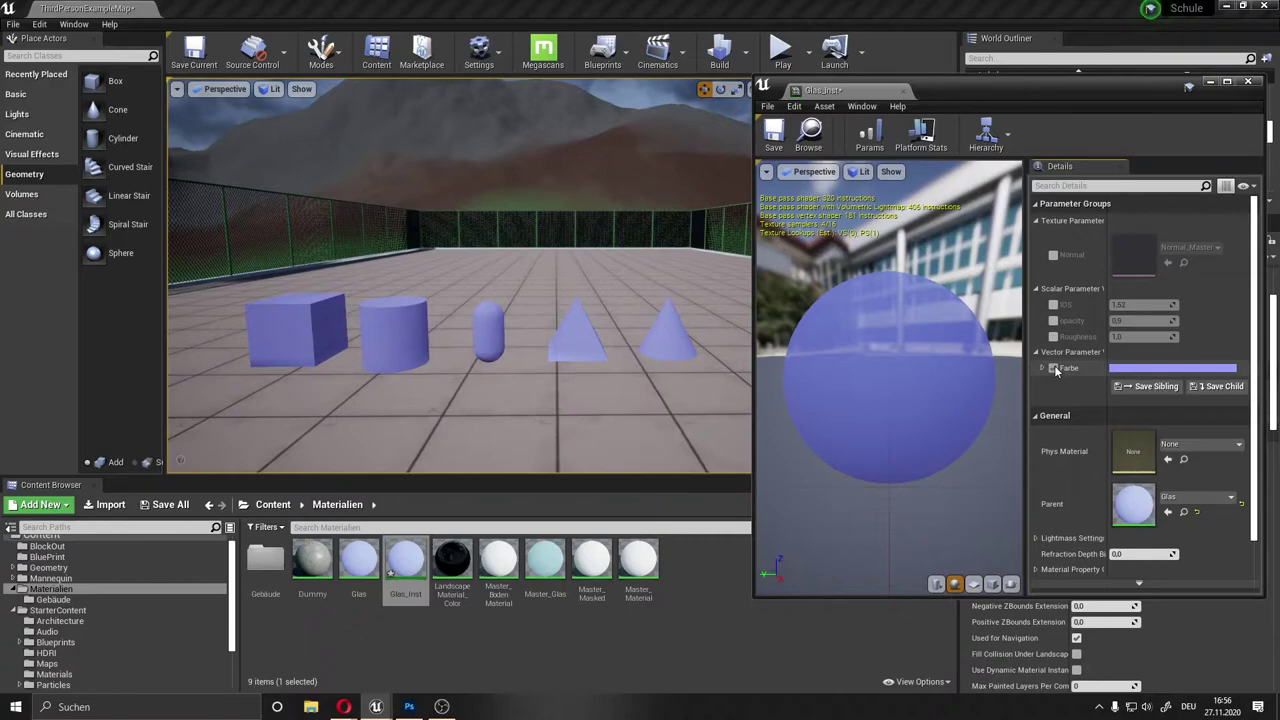
pyautogui.click(1131, 370)
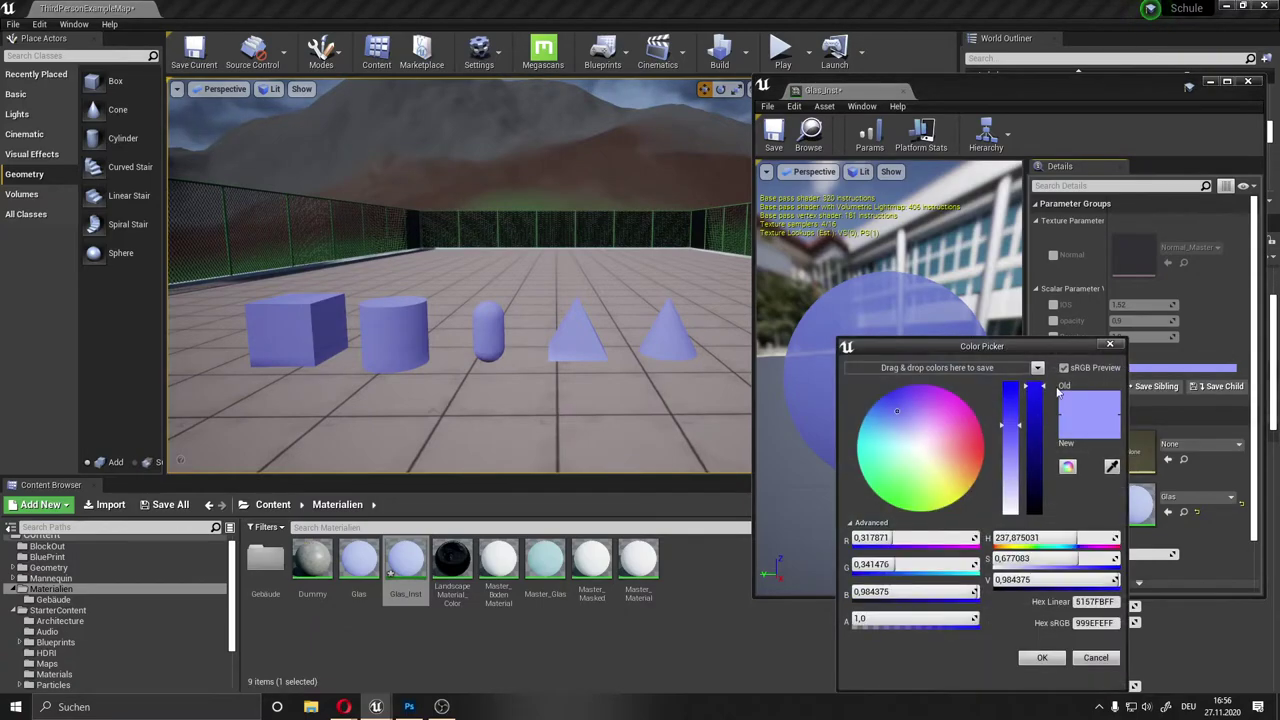
pyautogui.moveTo(1033, 396); pyautogui.dragTo(1035, 485)
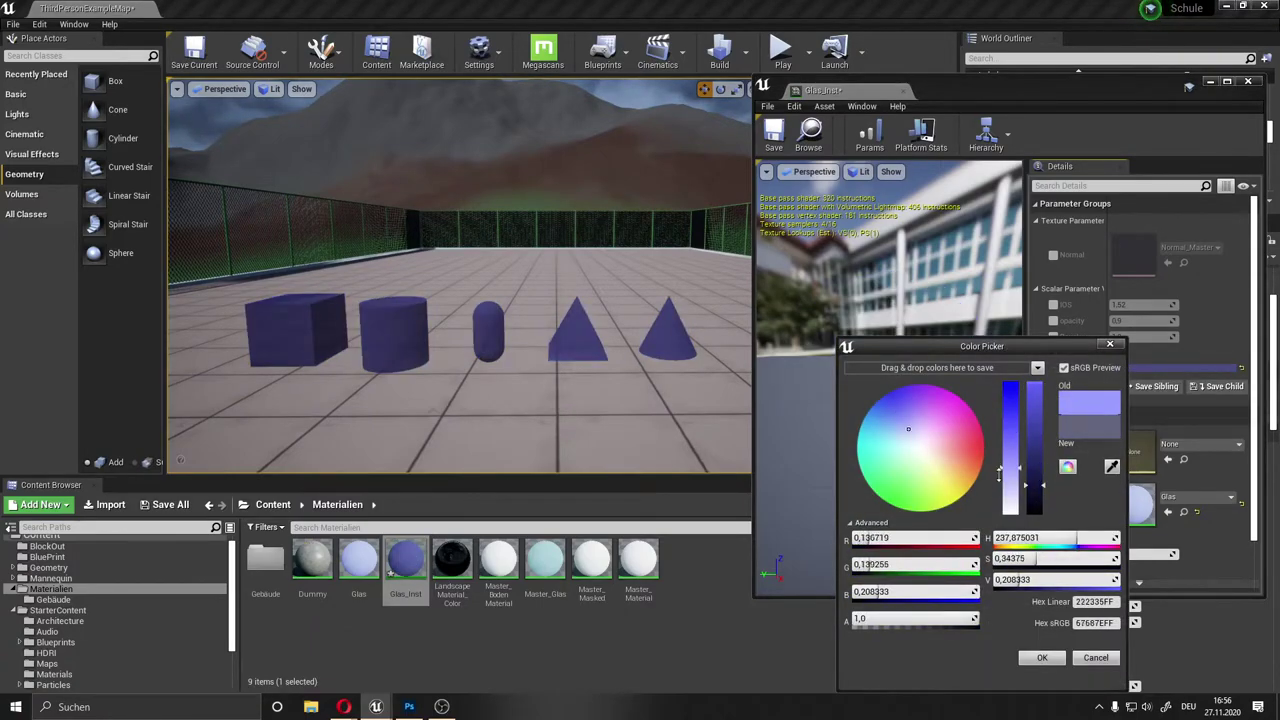
pyautogui.moveTo(1010, 425)
pyautogui.mouseDown()
pyautogui.moveTo(1012, 505)
pyautogui.moveTo(1041, 478)
pyautogui.mouseUp()
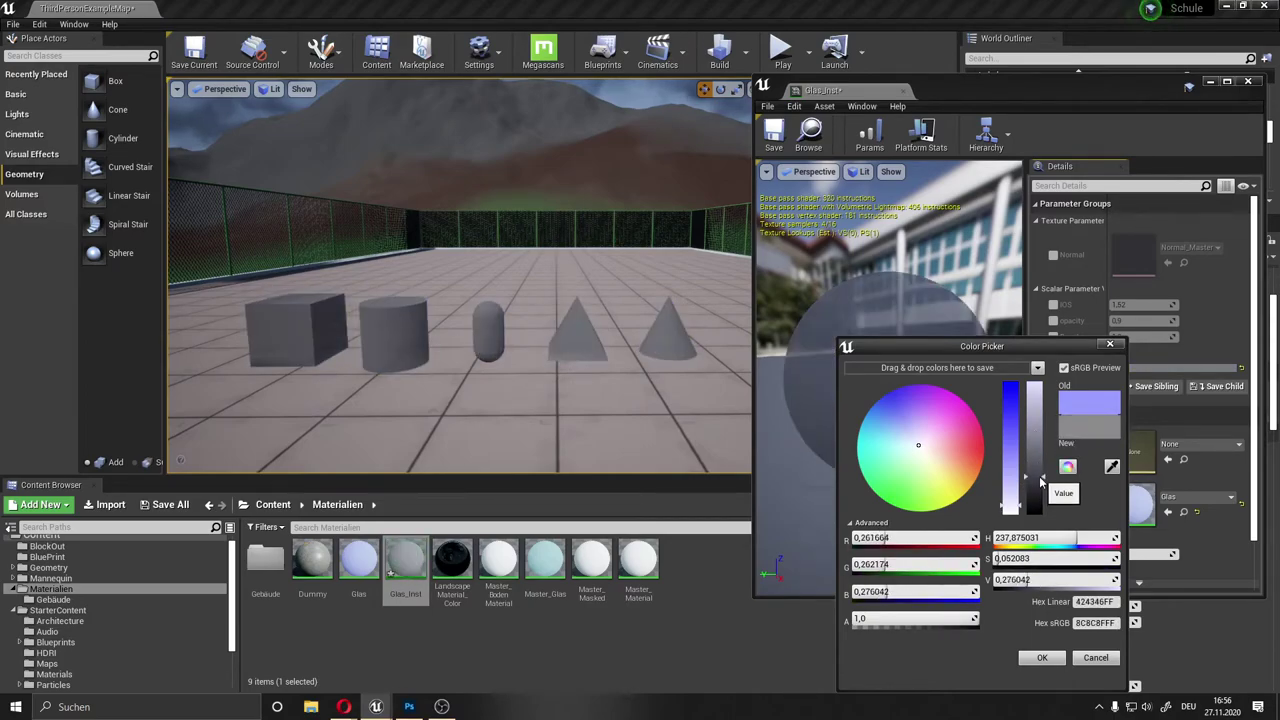
pyautogui.click(1009, 513)
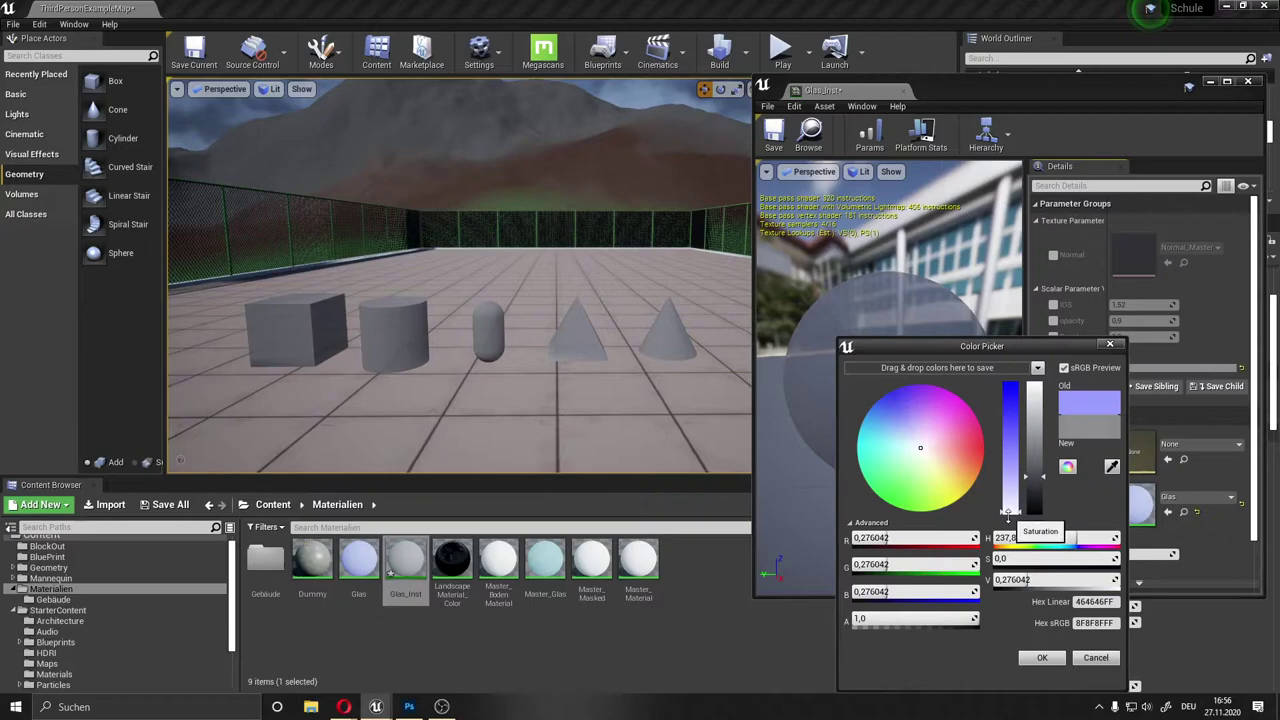
pyautogui.click(1042, 657)
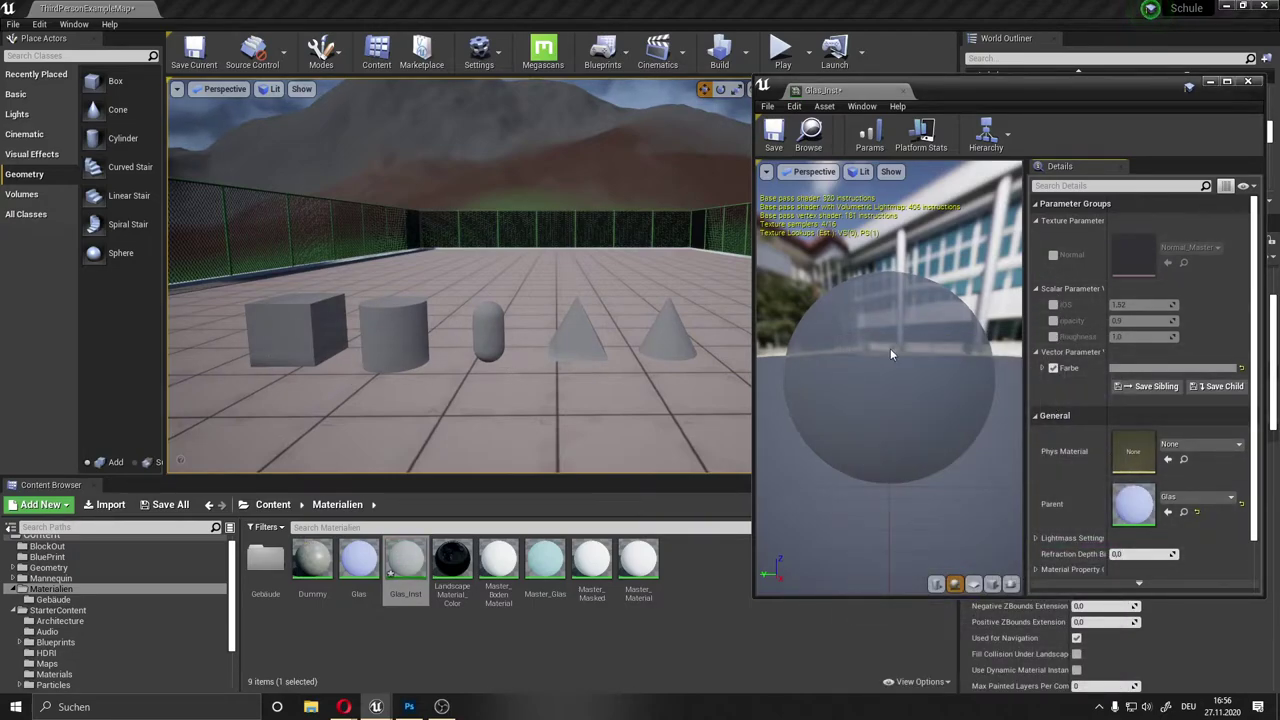
# Step: Override the Glas_Inst opacity and set it to 0.6
pyautogui.click(1053, 320)
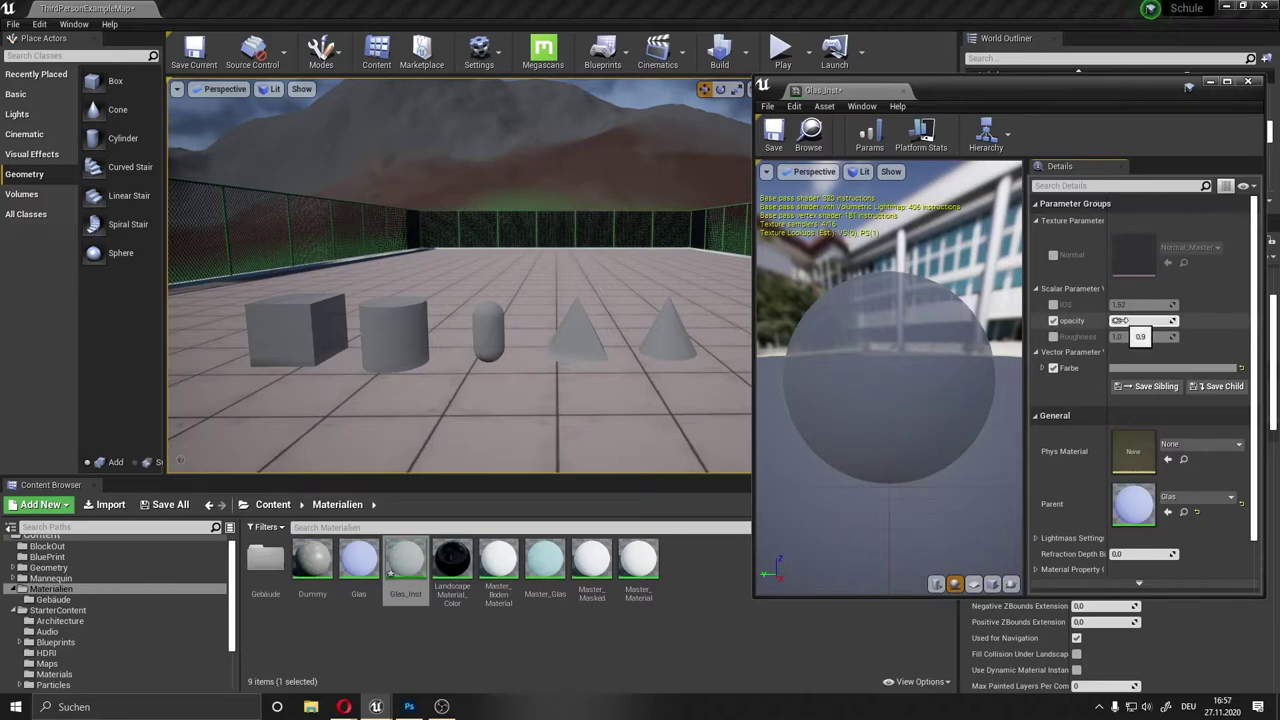
pyautogui.moveTo(1120, 320); pyautogui.dragTo(1090, 320)
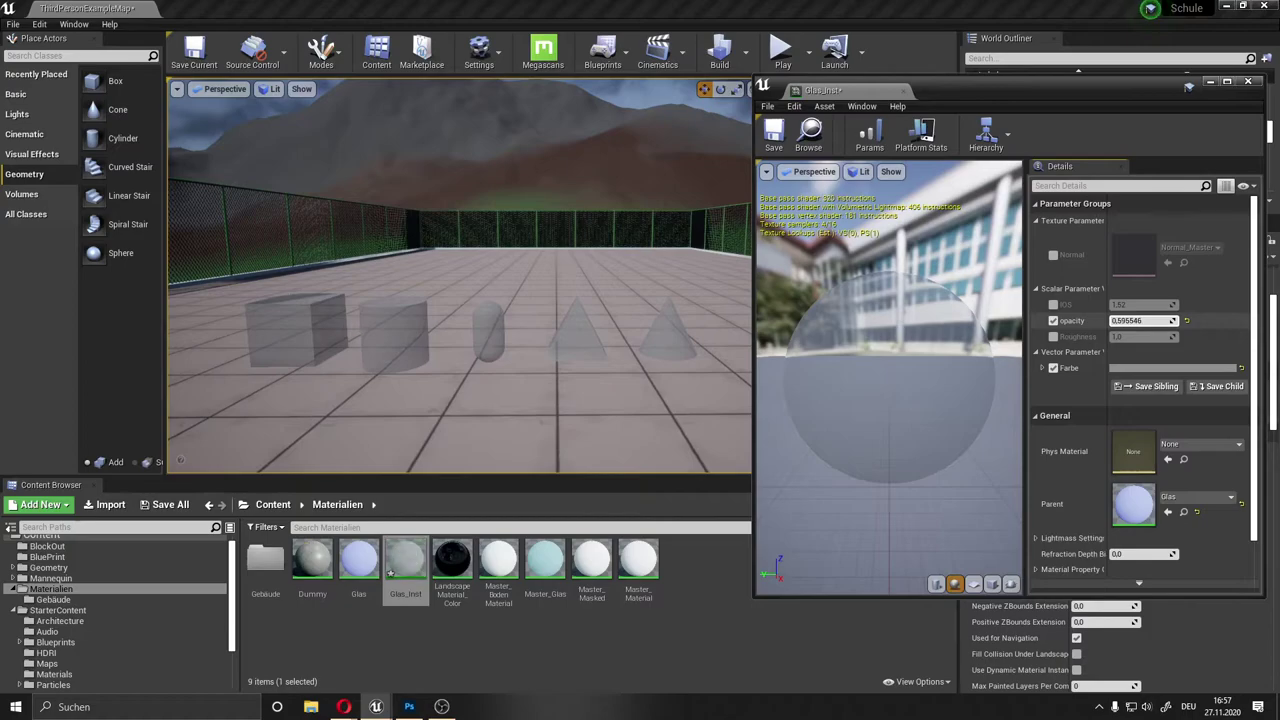
pyautogui.click(1053, 321)
pyautogui.click(1140, 319)
pyautogui.write('0.6')
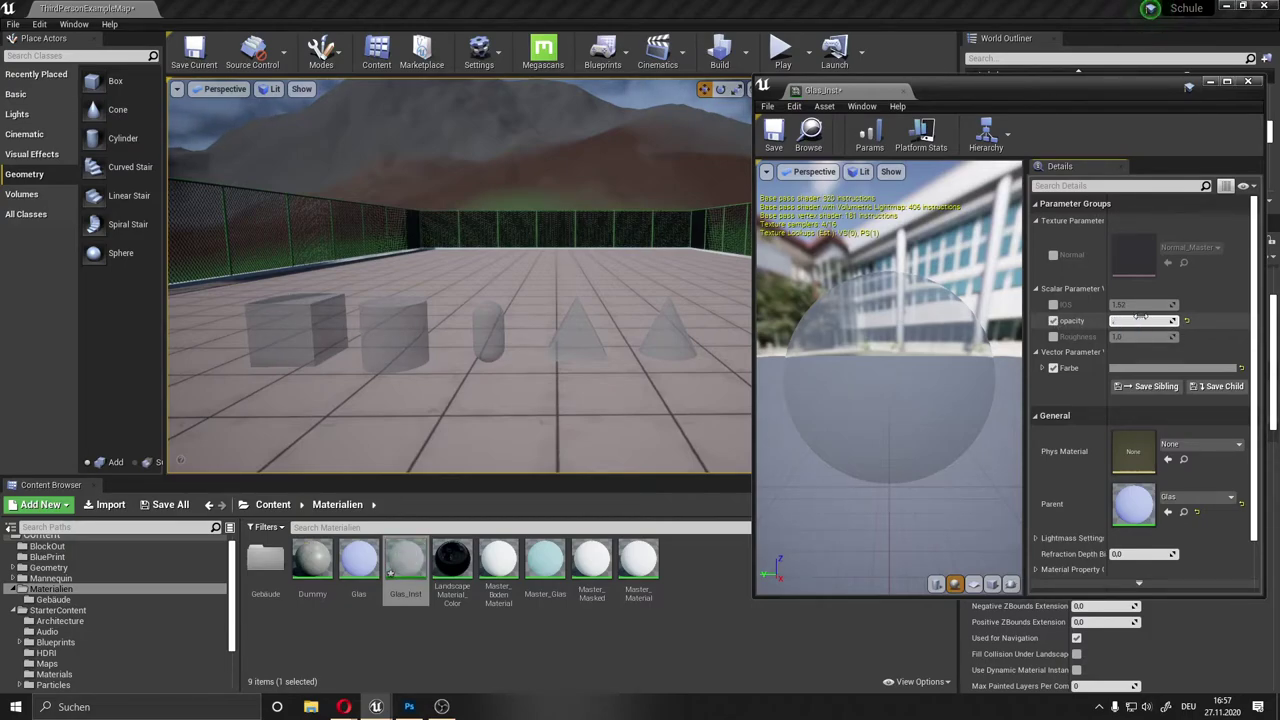
pyautogui.press('Return')
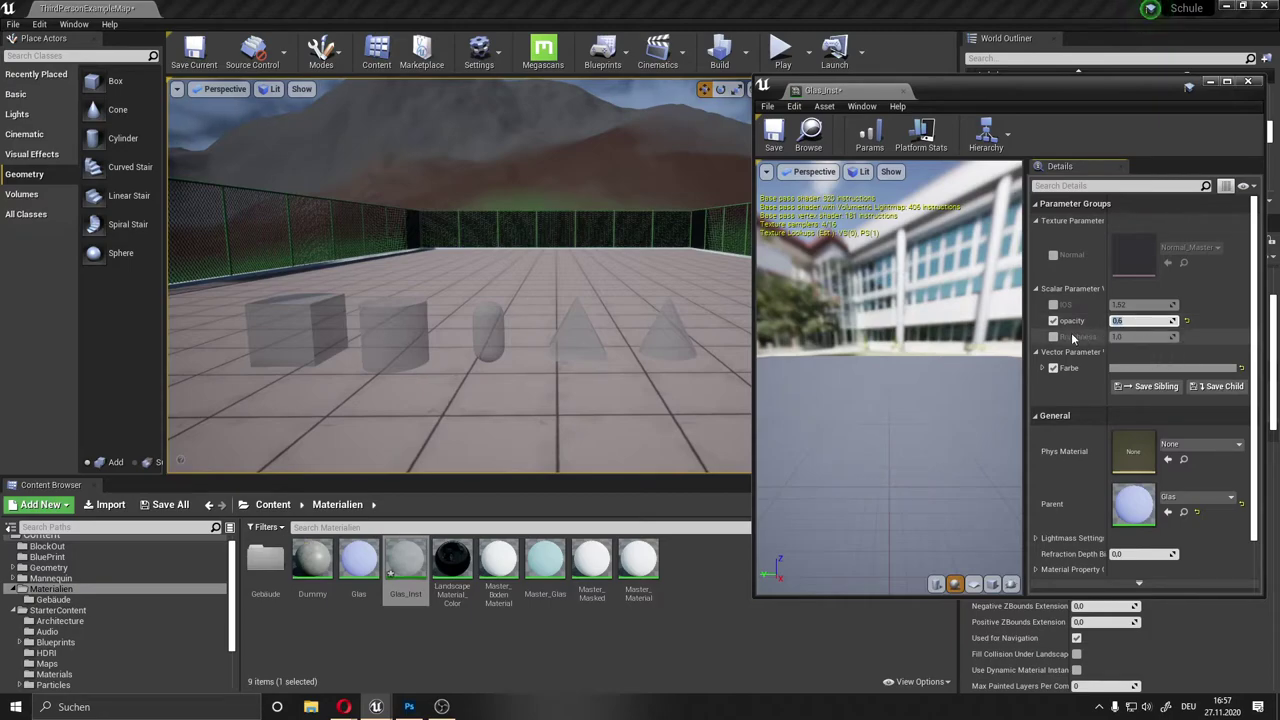
# Step: Override Roughness and set it to 0 for glossy glass
pyautogui.click(1053, 337)
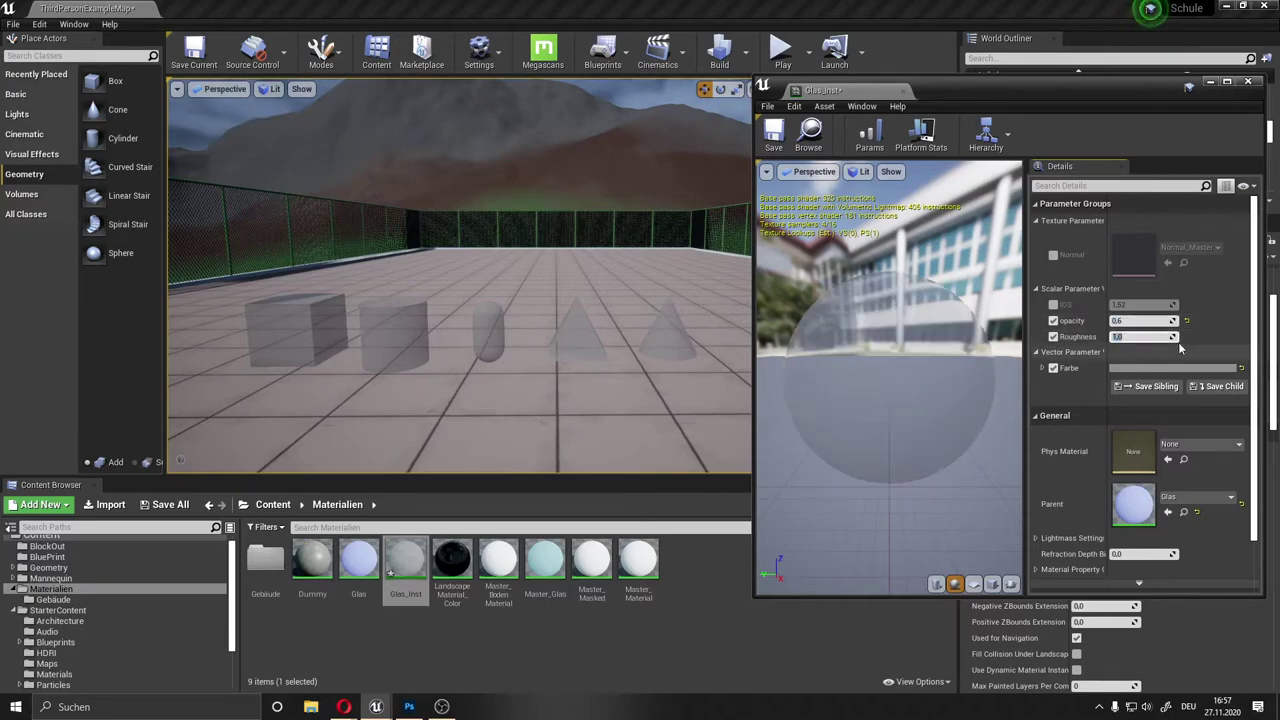
pyautogui.click(1118, 337)
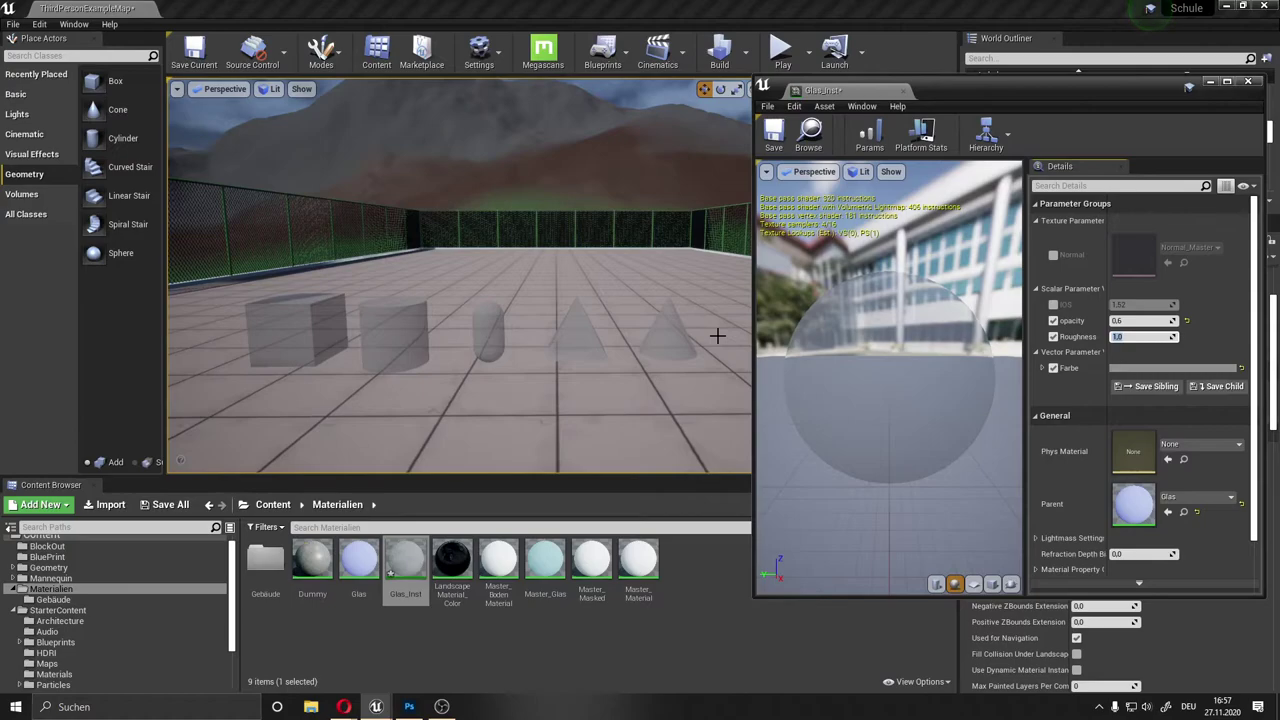
pyautogui.write('0')
pyautogui.press('Return')
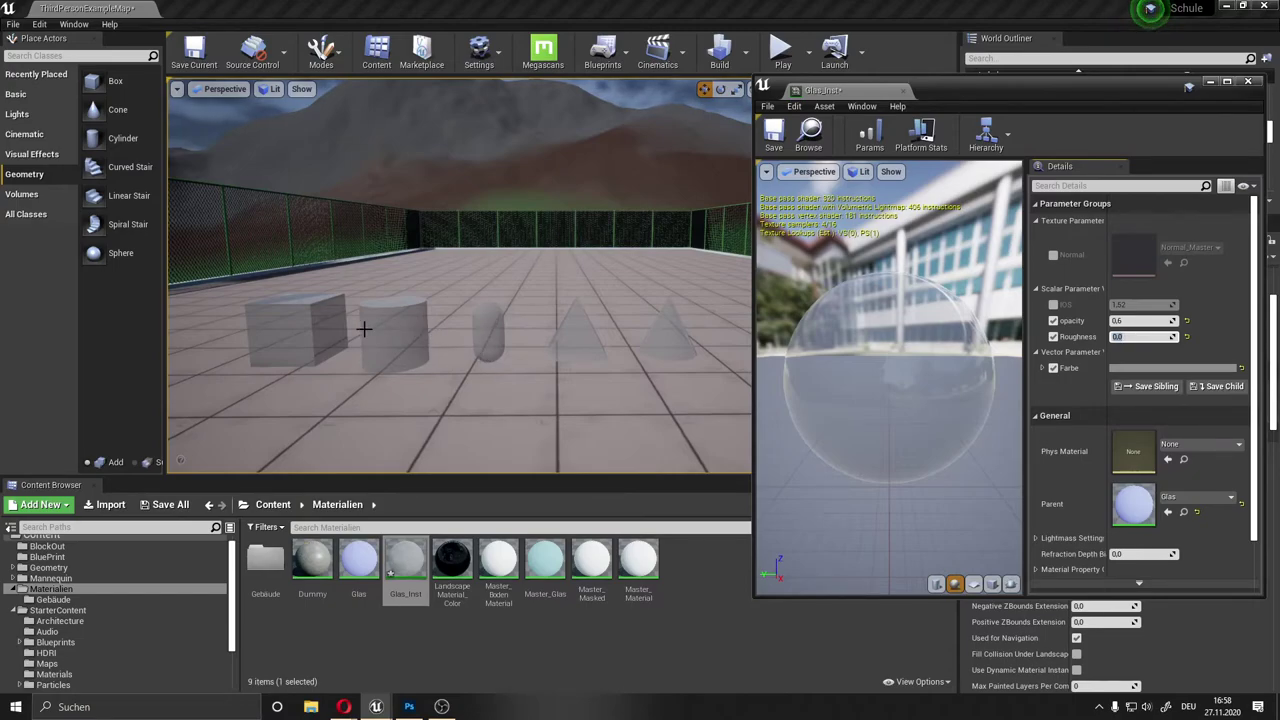
# Step: Override IOS in Glas_Inst, try higher refraction values, then settle on 1,52
pyautogui.click(1052, 304)
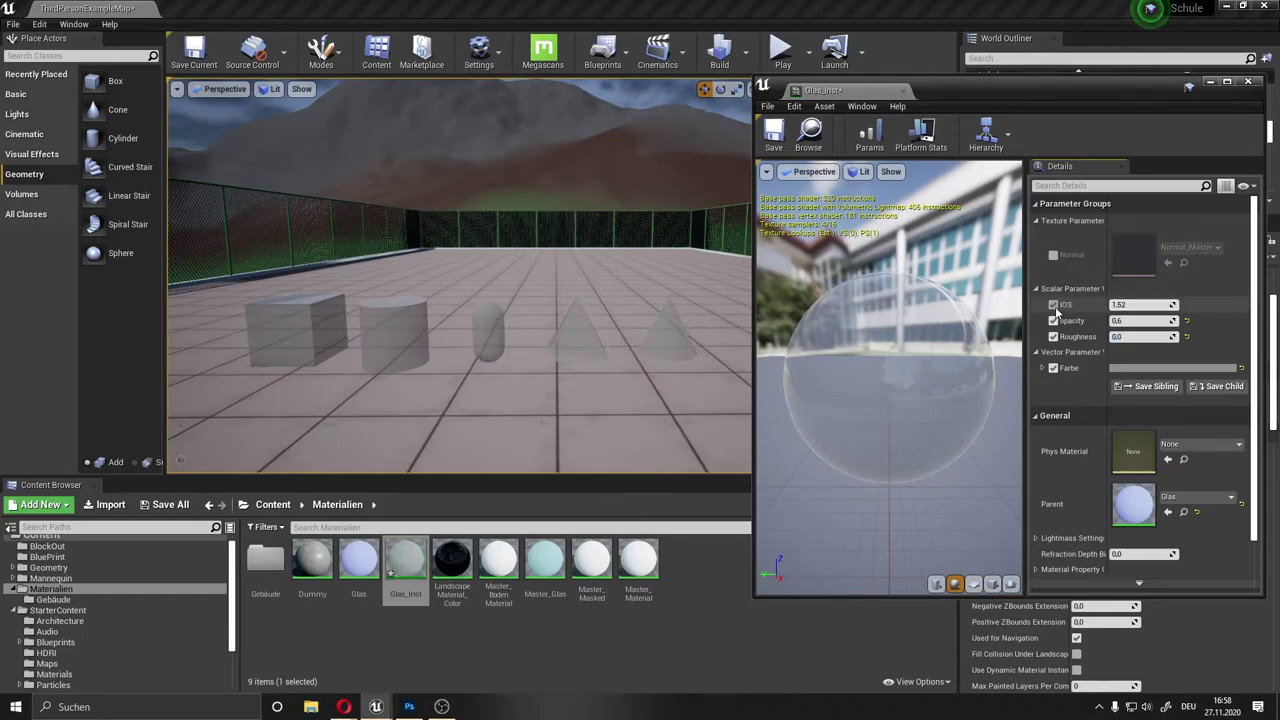
pyautogui.moveTo(1116, 304); pyautogui.dragTo(1172, 304)
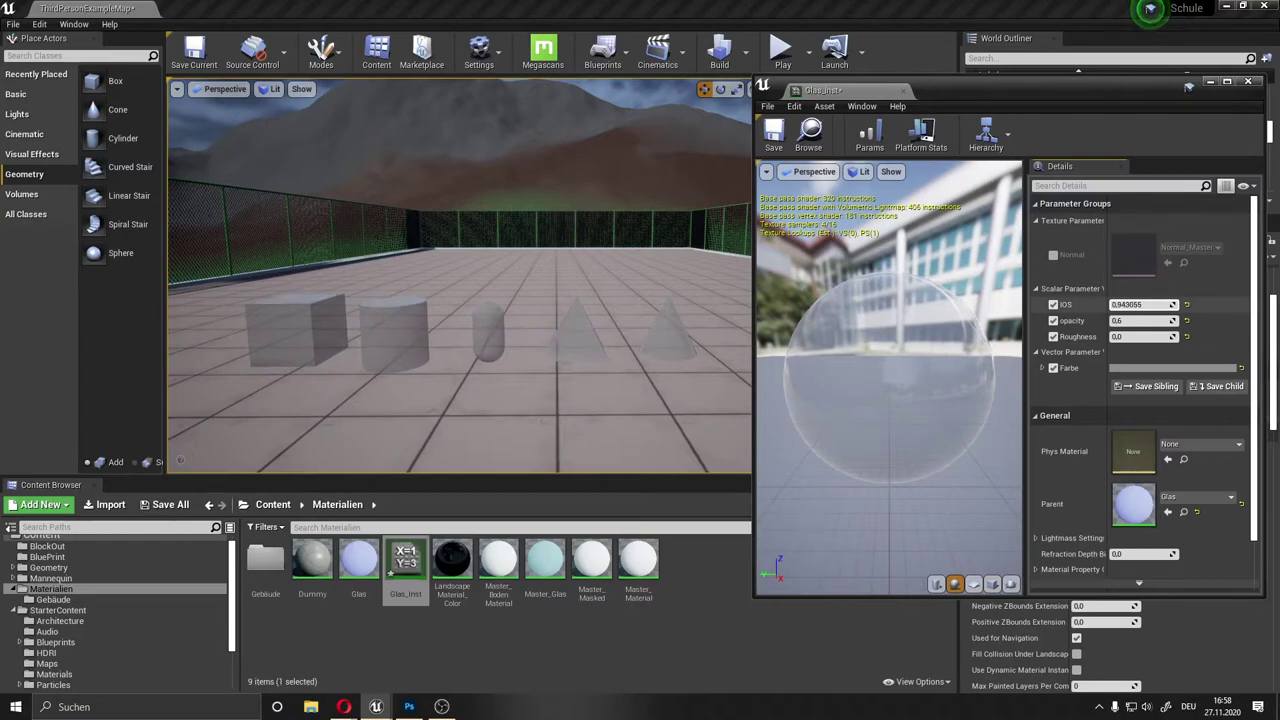
pyautogui.moveTo(1172, 304); pyautogui.dragTo(1143, 304)
pyautogui.click(1145, 304)
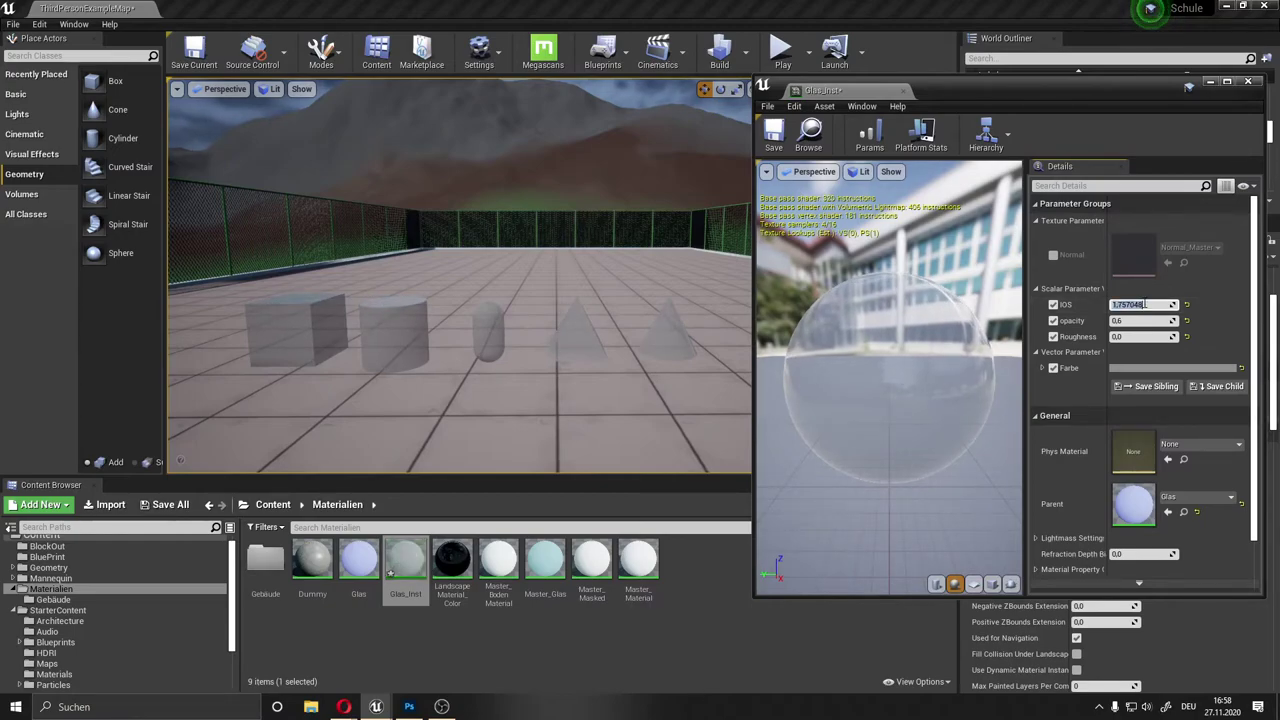
pyautogui.write('1,52')
pyautogui.press('Return')
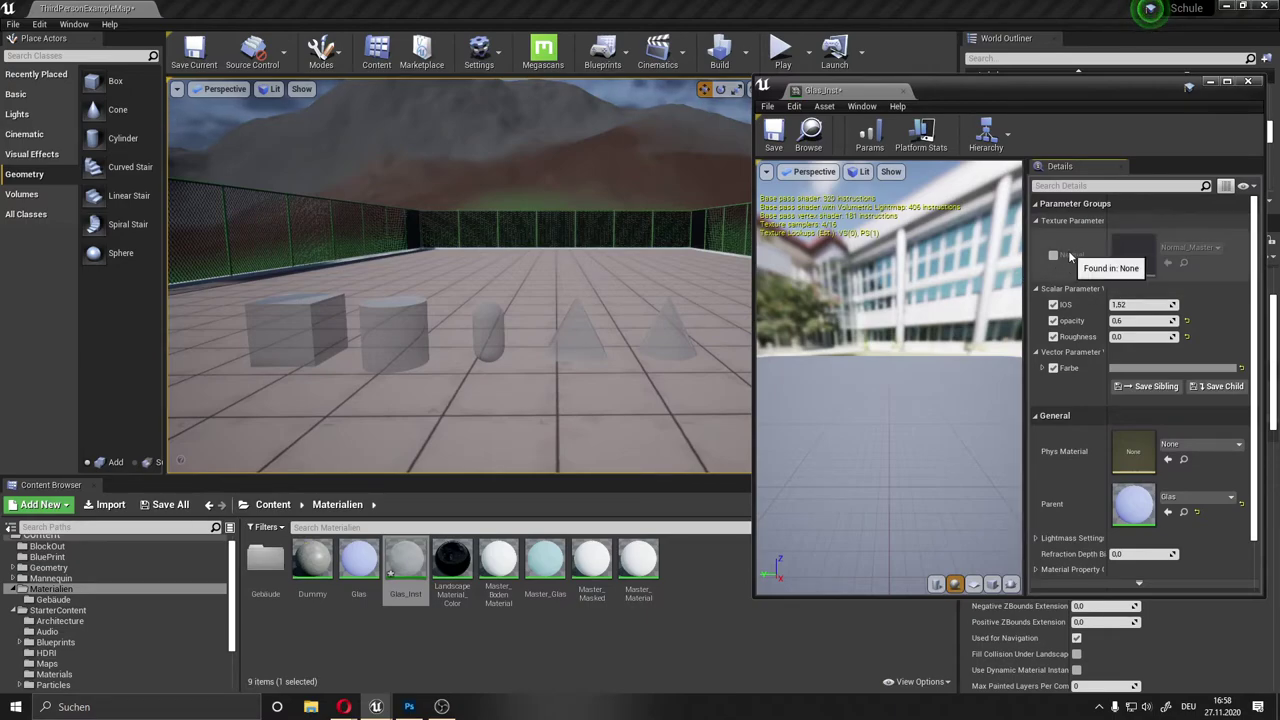
# Step: Enable the Normal override and assign T_Tech_Hex_Tile_N from StarterContent/Textures
pyautogui.click(1053, 255)
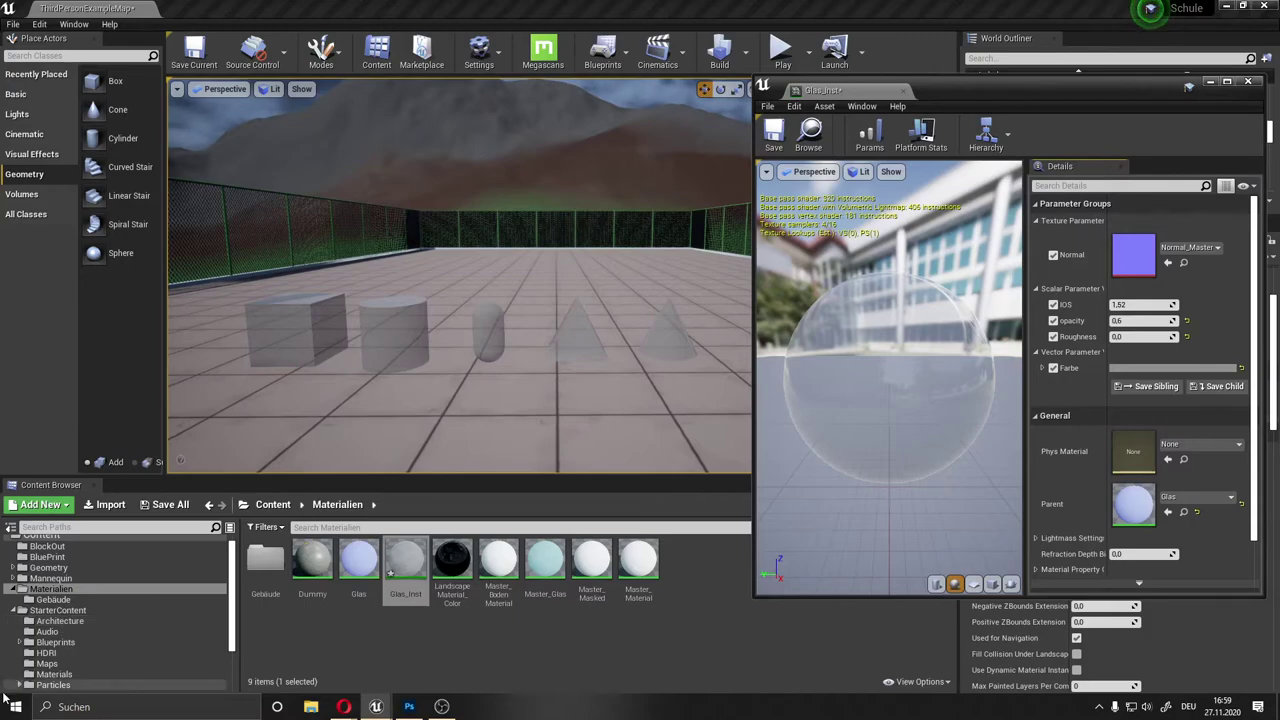
pyautogui.scroll(-3, 40, 660)
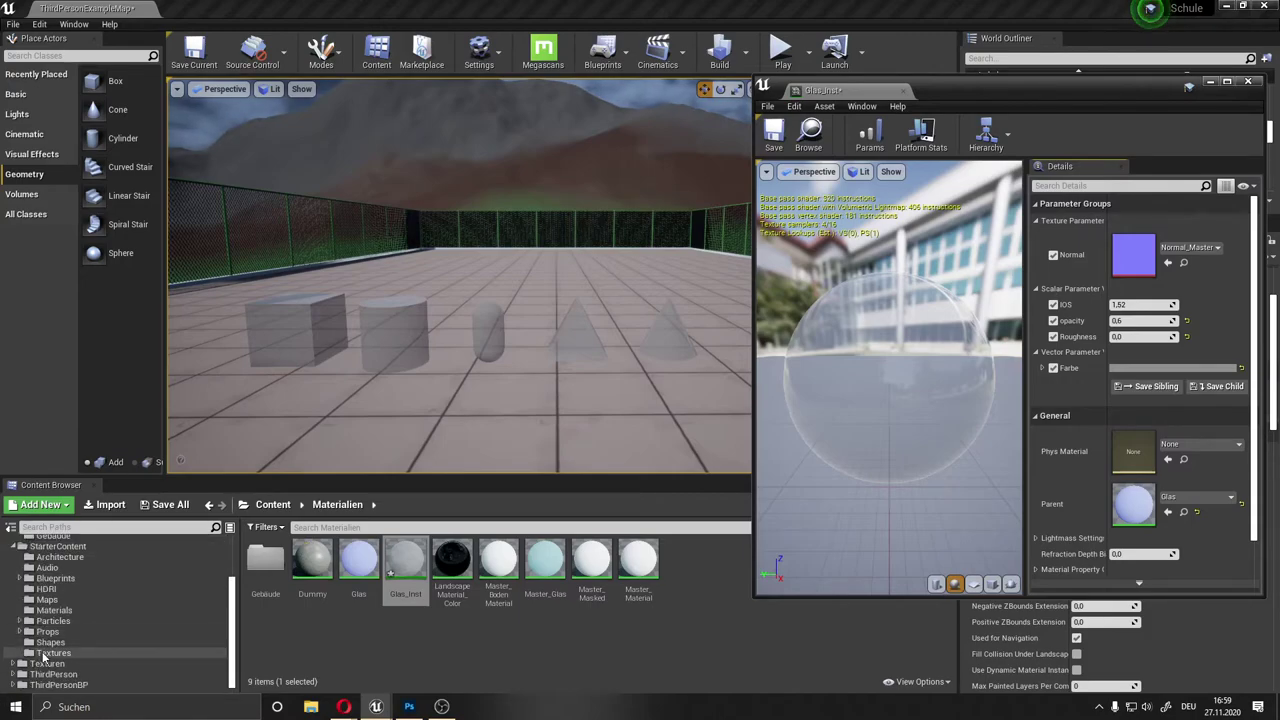
pyautogui.scroll(1, 55, 650)
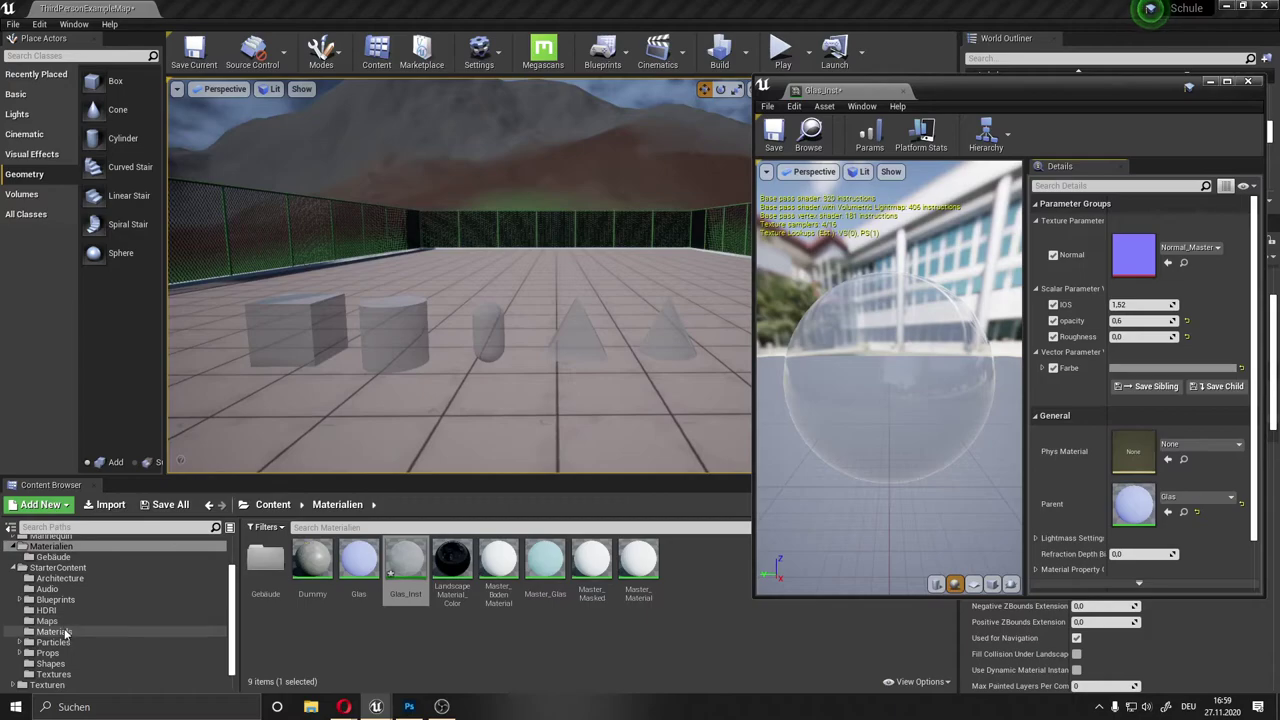
pyautogui.scroll(-1, 67, 644)
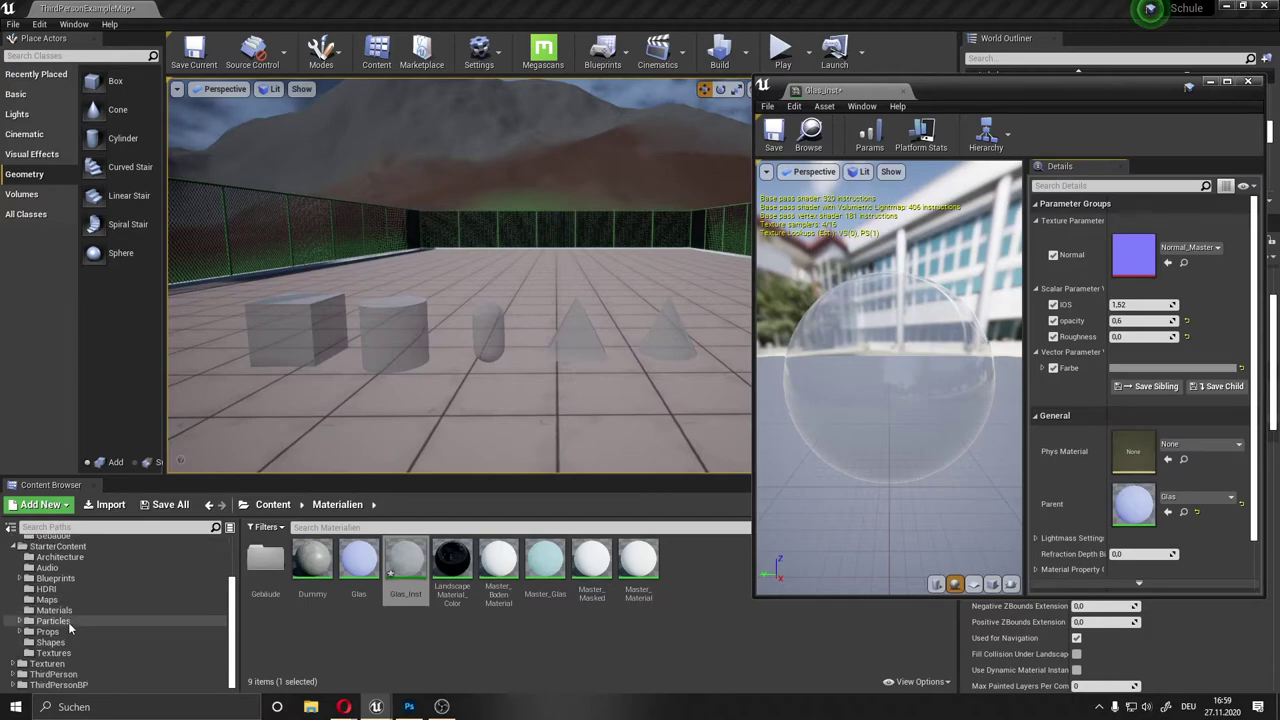
pyautogui.scroll(1, 68, 617)
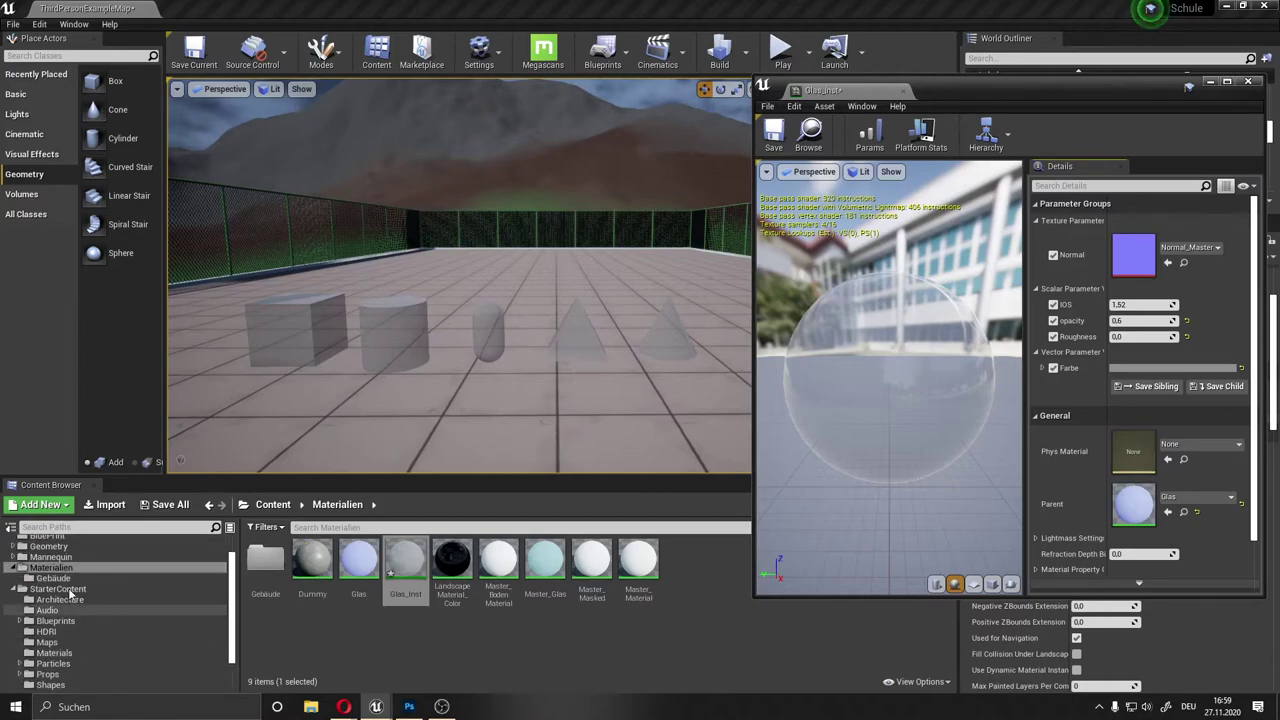
pyautogui.scroll(1, 70, 592)
pyautogui.scroll(-2, 71, 629)
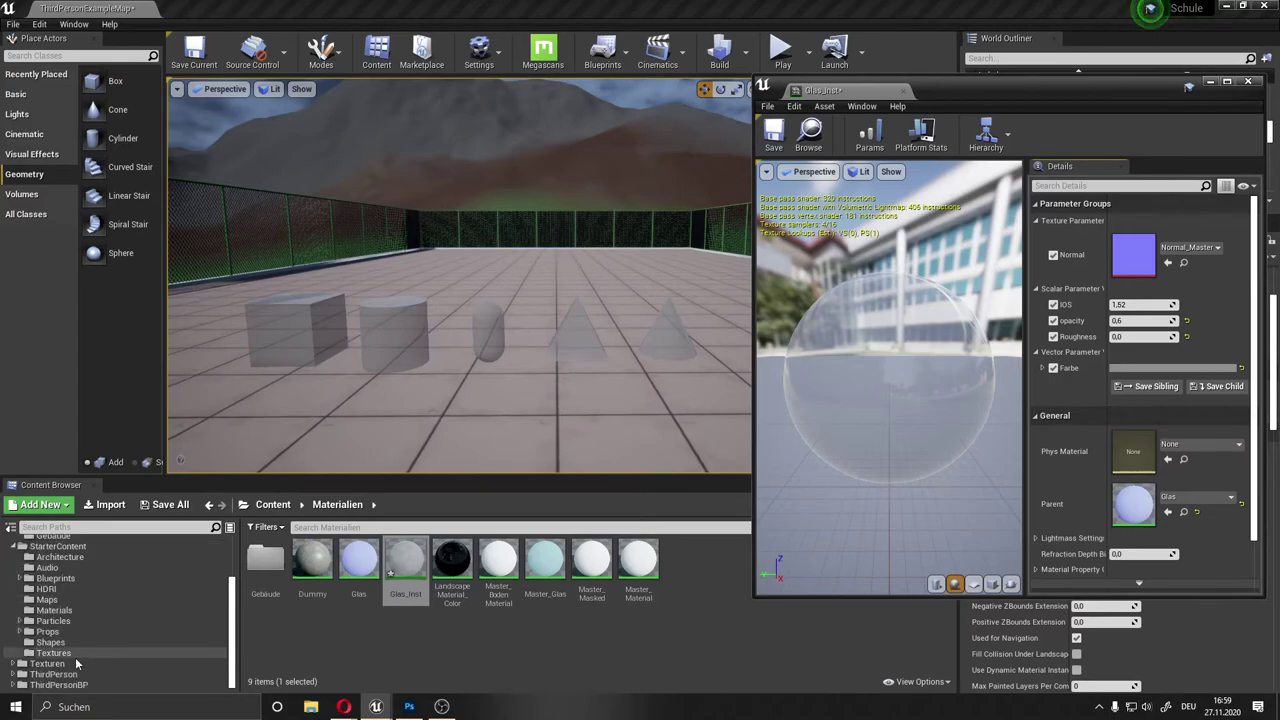
pyautogui.click(75, 655)
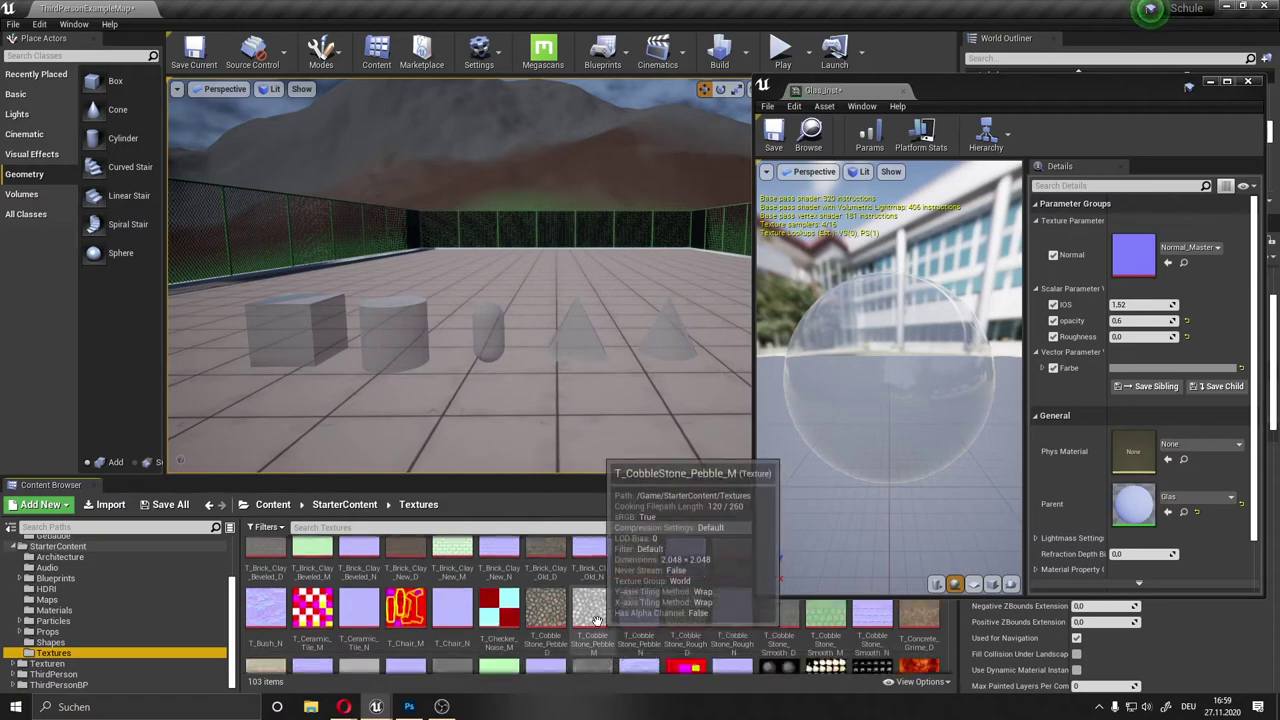
pyautogui.scroll(-1, 621, 622)
pyautogui.scroll(-2, 621, 622)
pyautogui.scroll(-1, 645, 621)
pyautogui.scroll(-1, 675, 620)
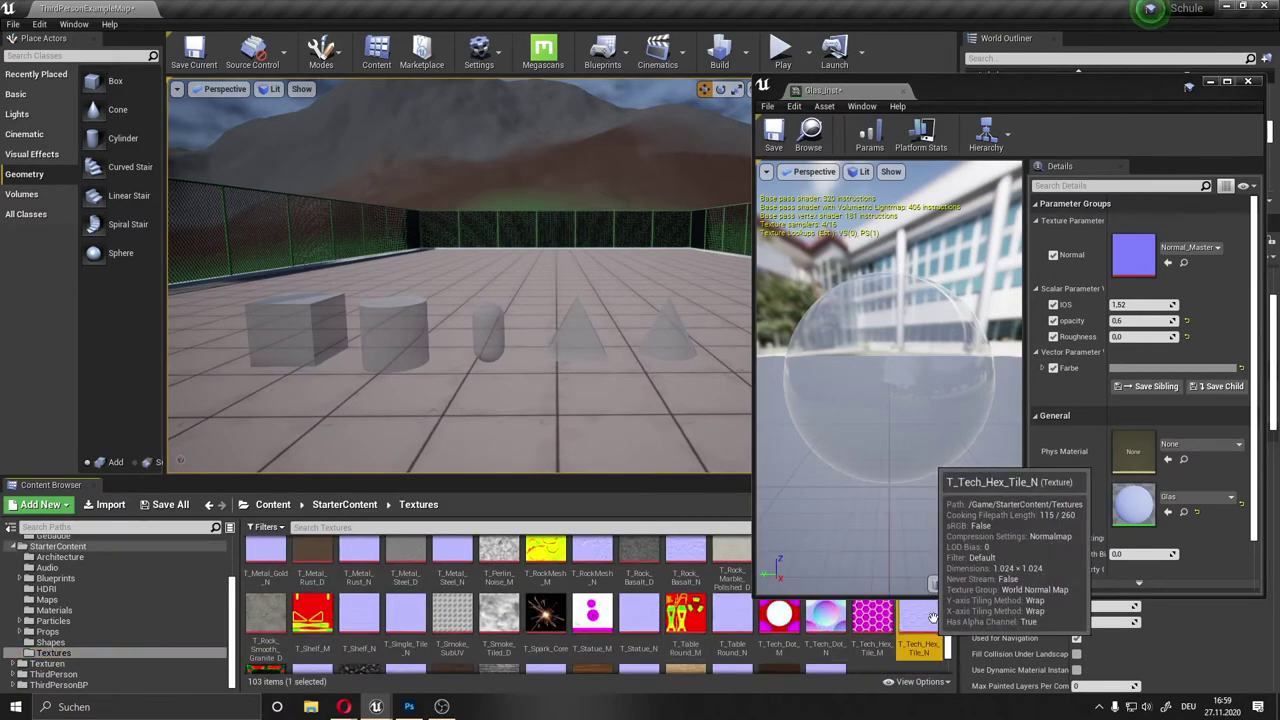
pyautogui.moveTo(919, 615); pyautogui.dragTo(1165, 247)
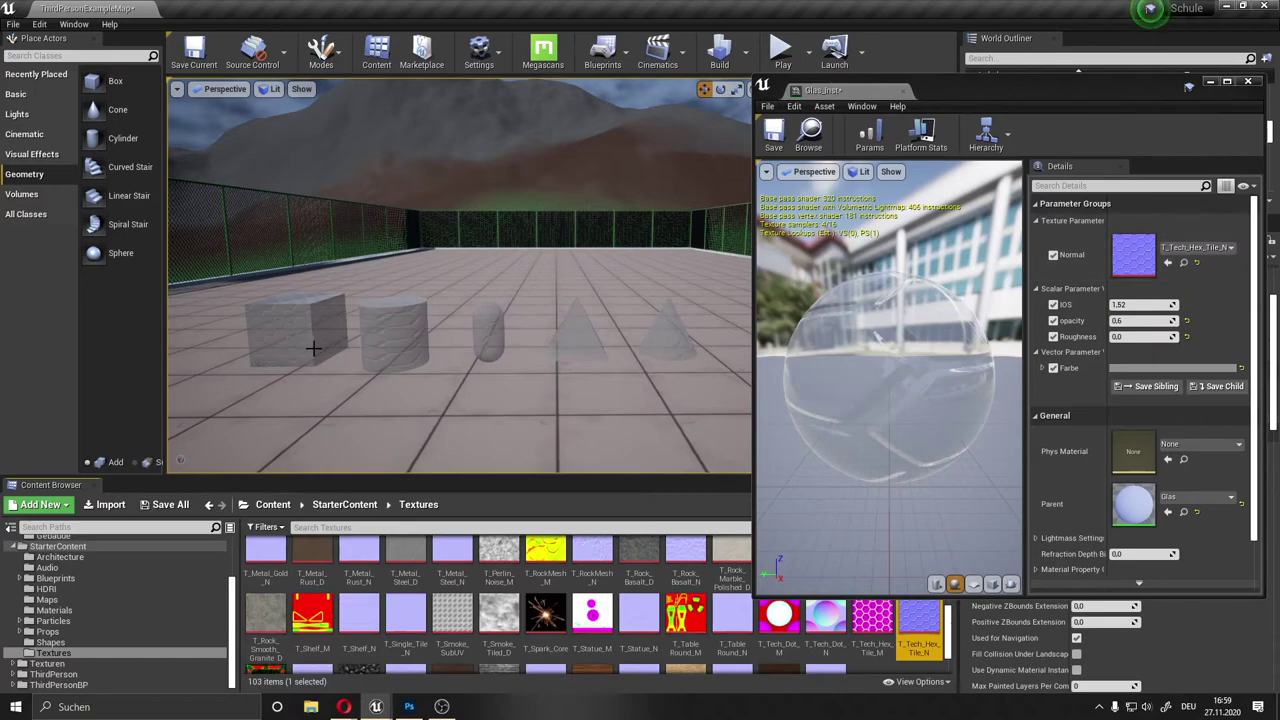
# Step: Fly the camera around the glass shapes to inspect the hexagonal tile pattern
pyautogui.scroll(2, 313, 348)
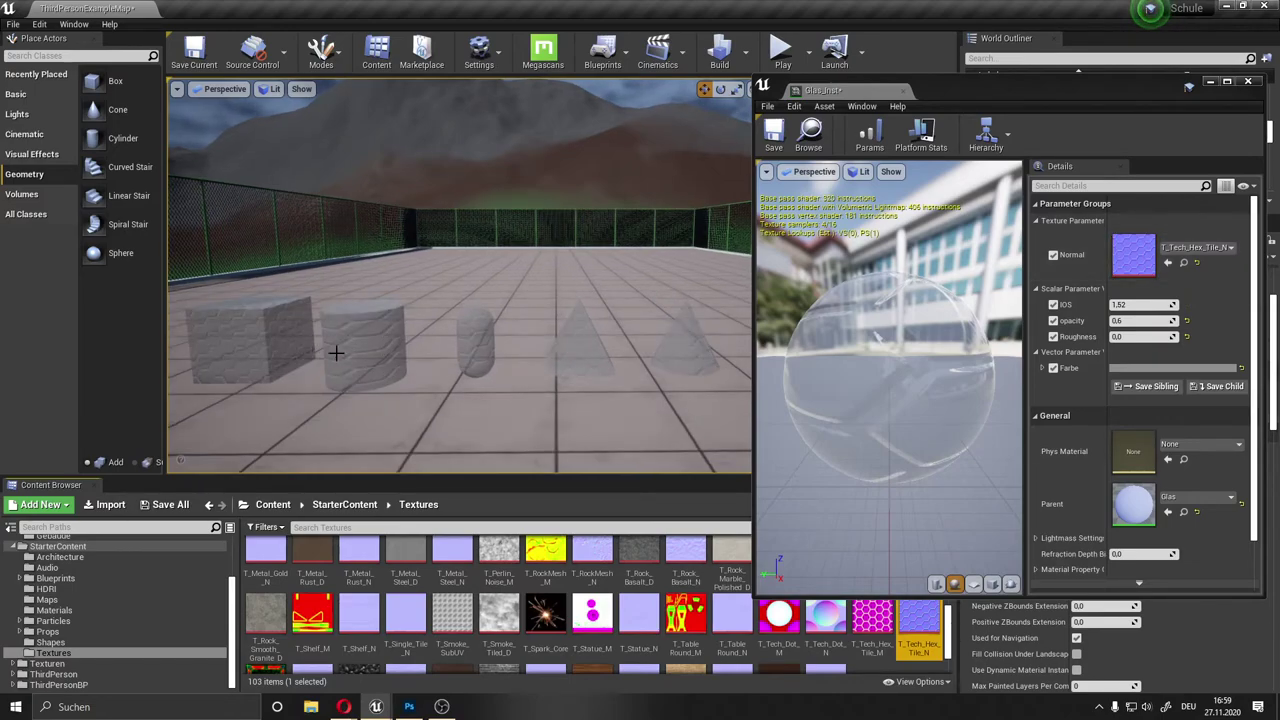
pyautogui.moveTo(451, 343); pyautogui.dragTo(420, 320)
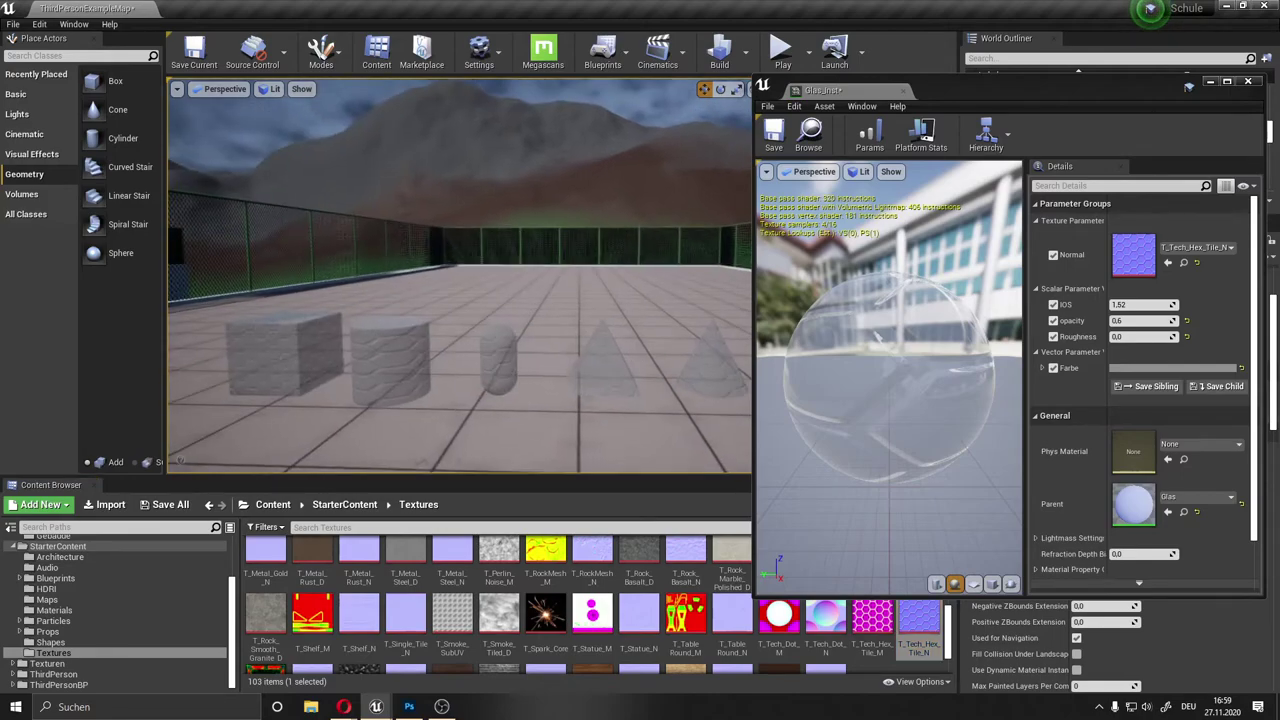
pyautogui.moveTo(420, 320)
pyautogui.mouseDown(button='right')
pyautogui.moveTo(420, 380)
pyautogui.moveTo(420, 330)
pyautogui.moveTo(440, 330)
pyautogui.moveTo(420, 330)
pyautogui.mouseUp(button='right')
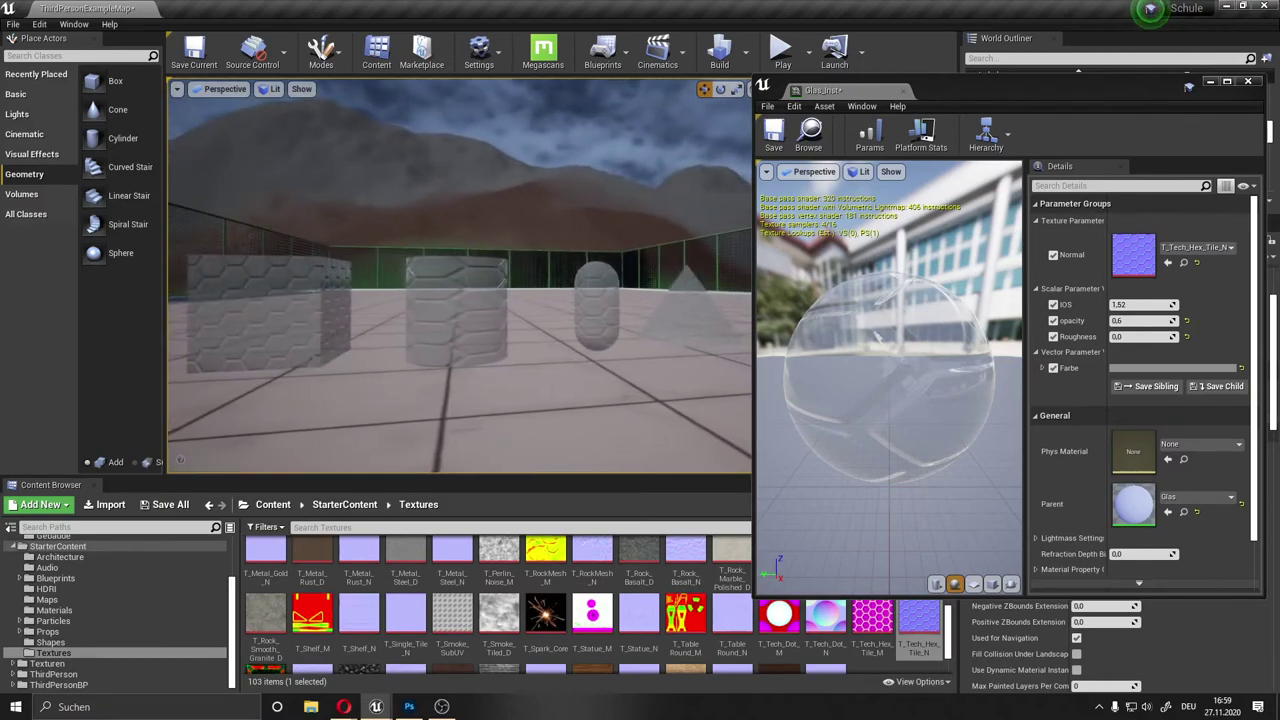
pyautogui.moveTo(651, 322); pyautogui.dragTo(651, 322, button='right')
# Step: Uncheck the Normal texture override checkbox in the Glas_Inst Details panel
pyautogui.click(1052, 255)
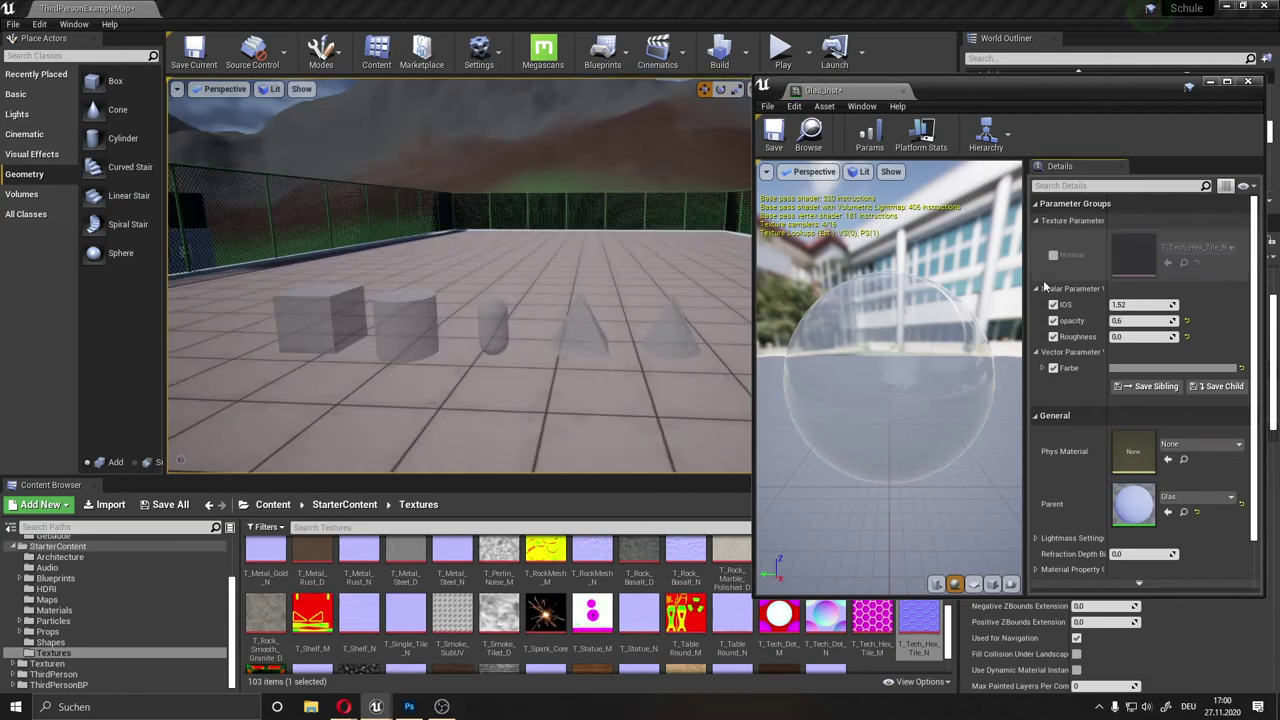